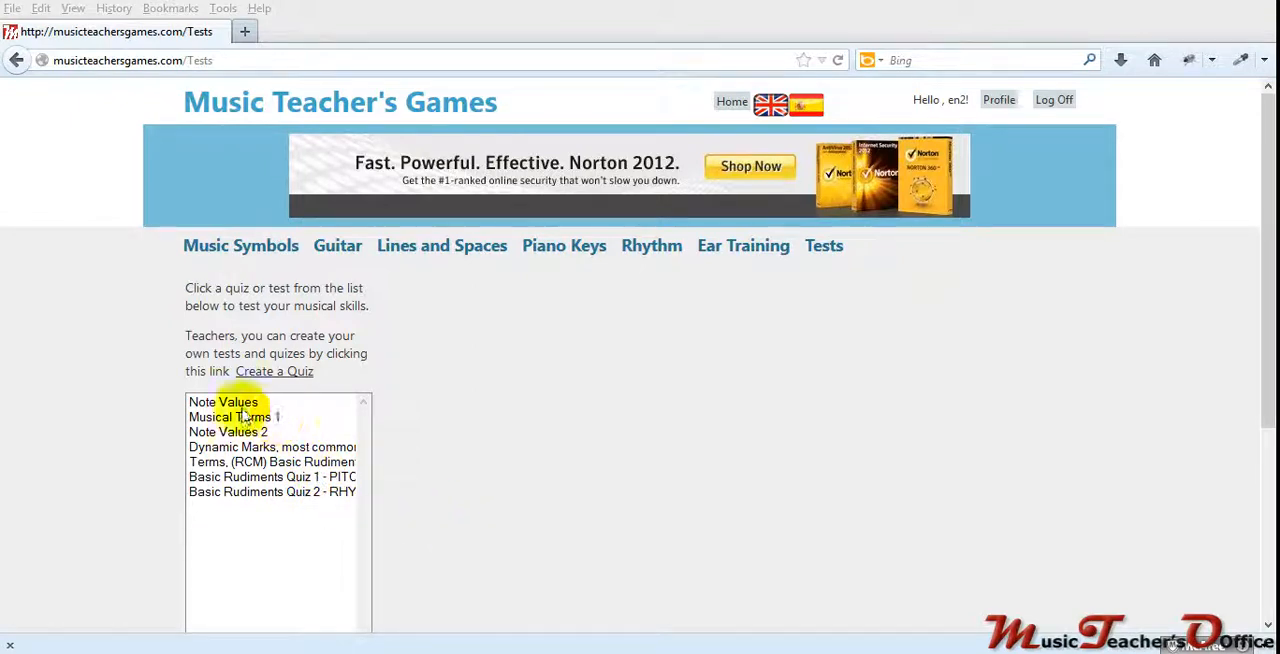
Step: Open the quiz creation page and start a new test
left_click(275, 372)
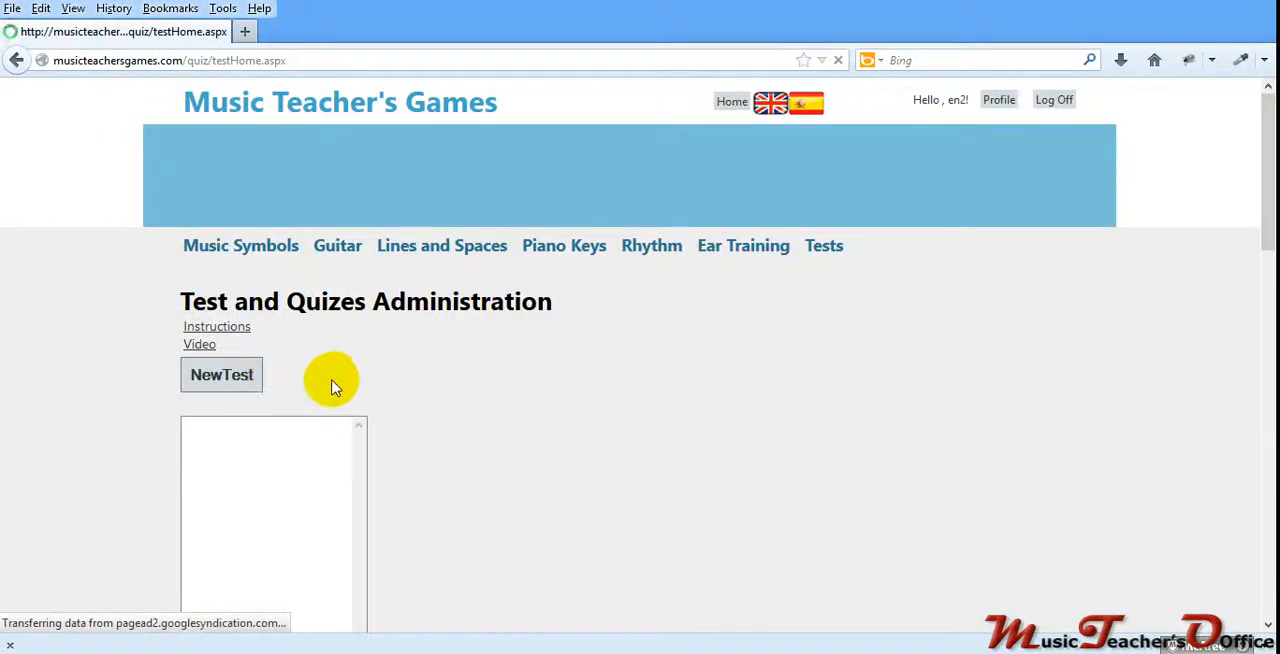
scroll(320, 340, "down", 4)
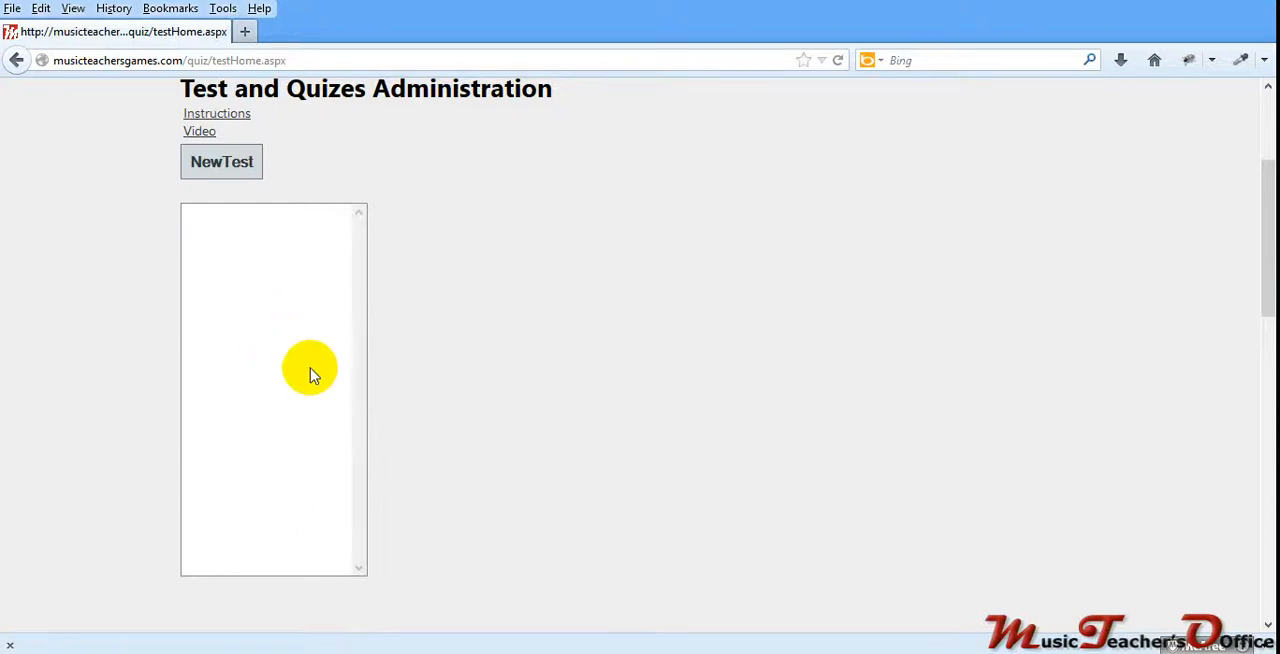
scroll(330, 375, "up", 4)
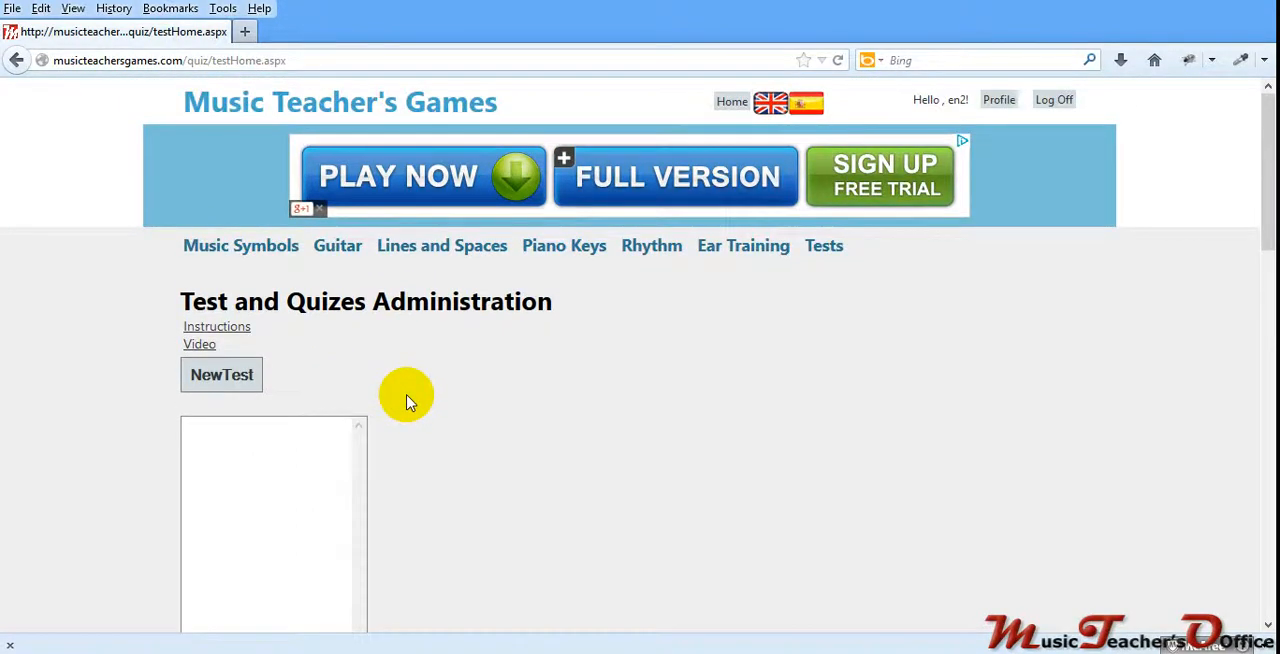
left_click(244, 376)
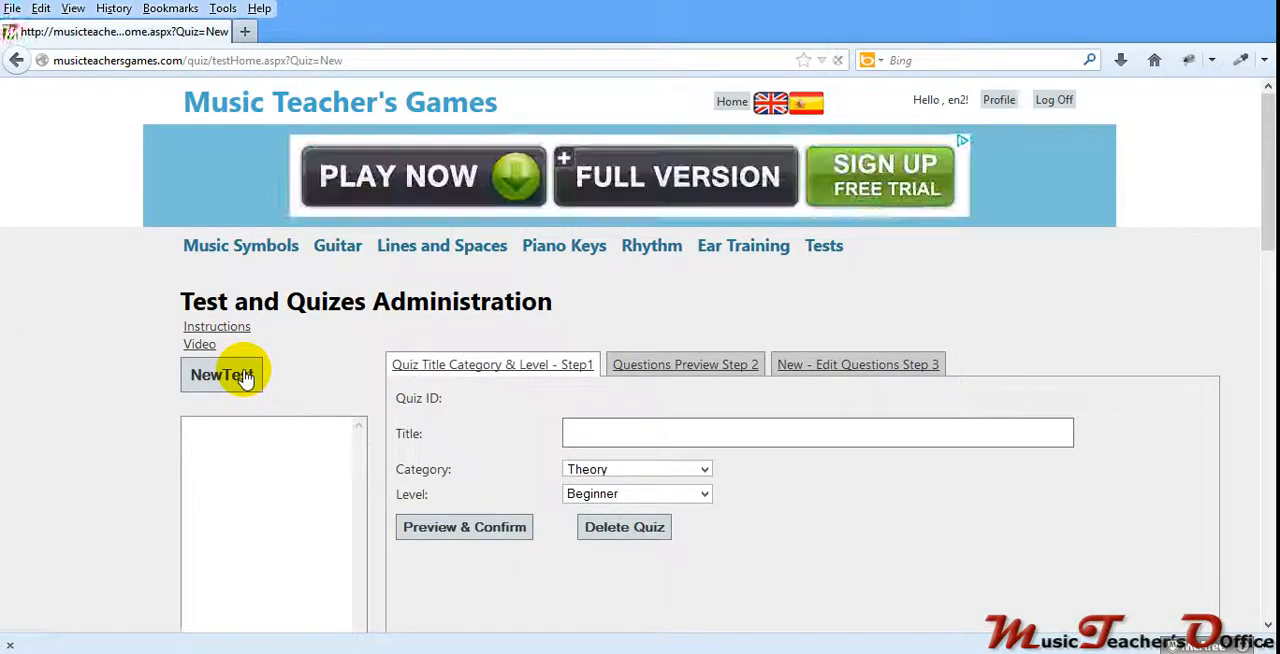
Step: Title the new quiz "My First Quiz or Test"
scroll(297, 400, "down", 2)
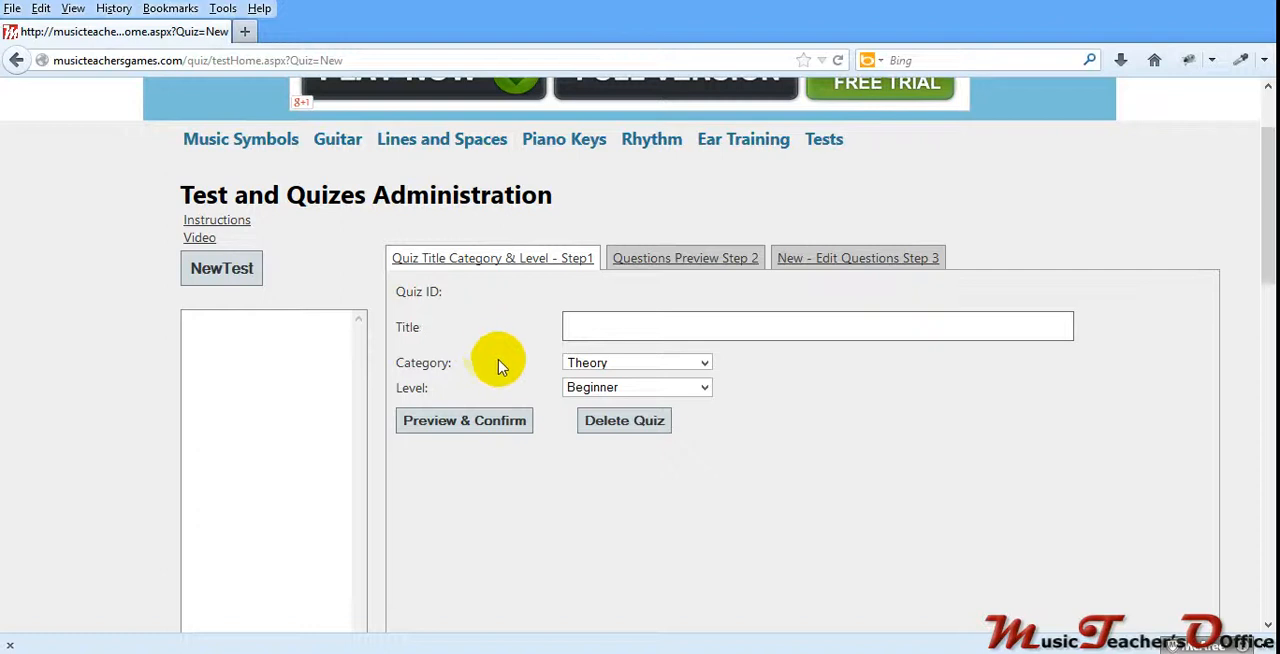
left_click(592, 327)
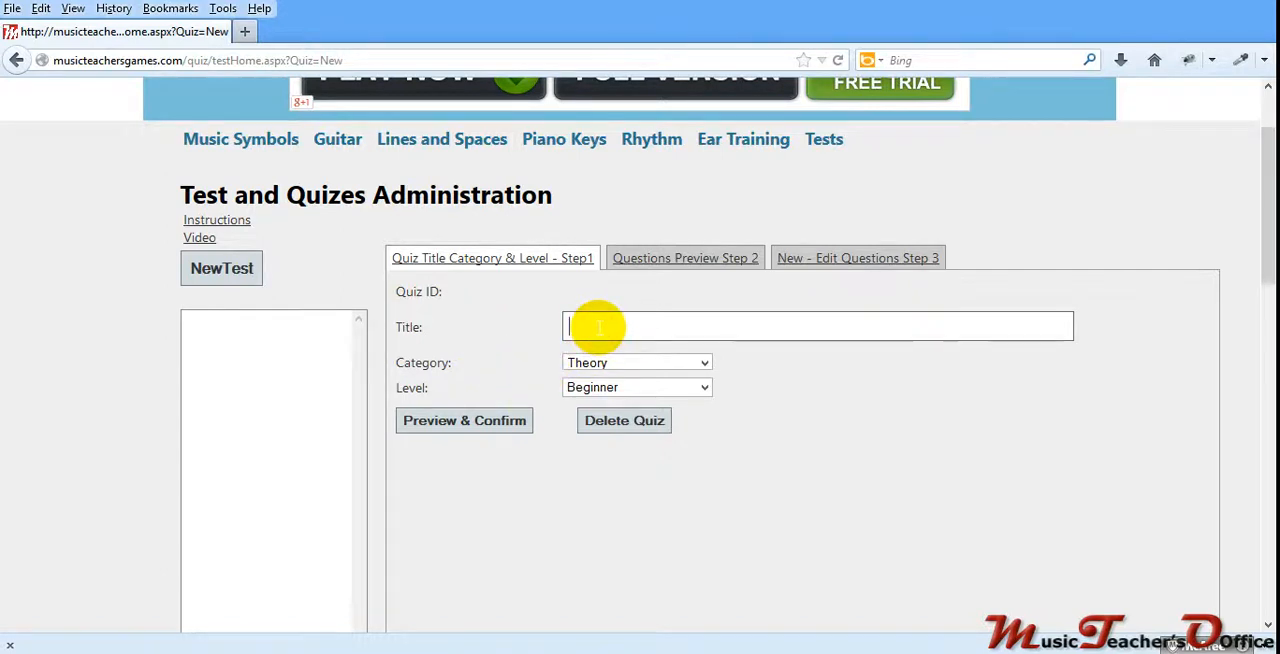
type("My First Quz")
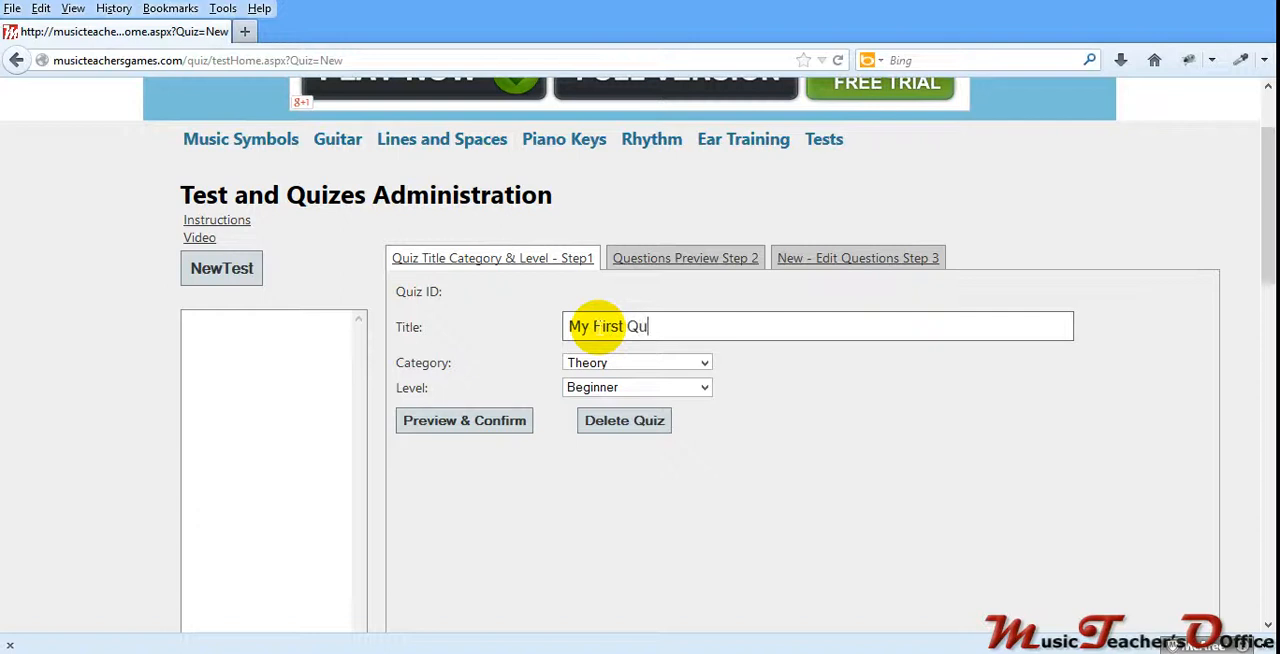
key("BackSpace")
type("iz or Text")
key("BackSpace")
key("BackSpace")
type("st")
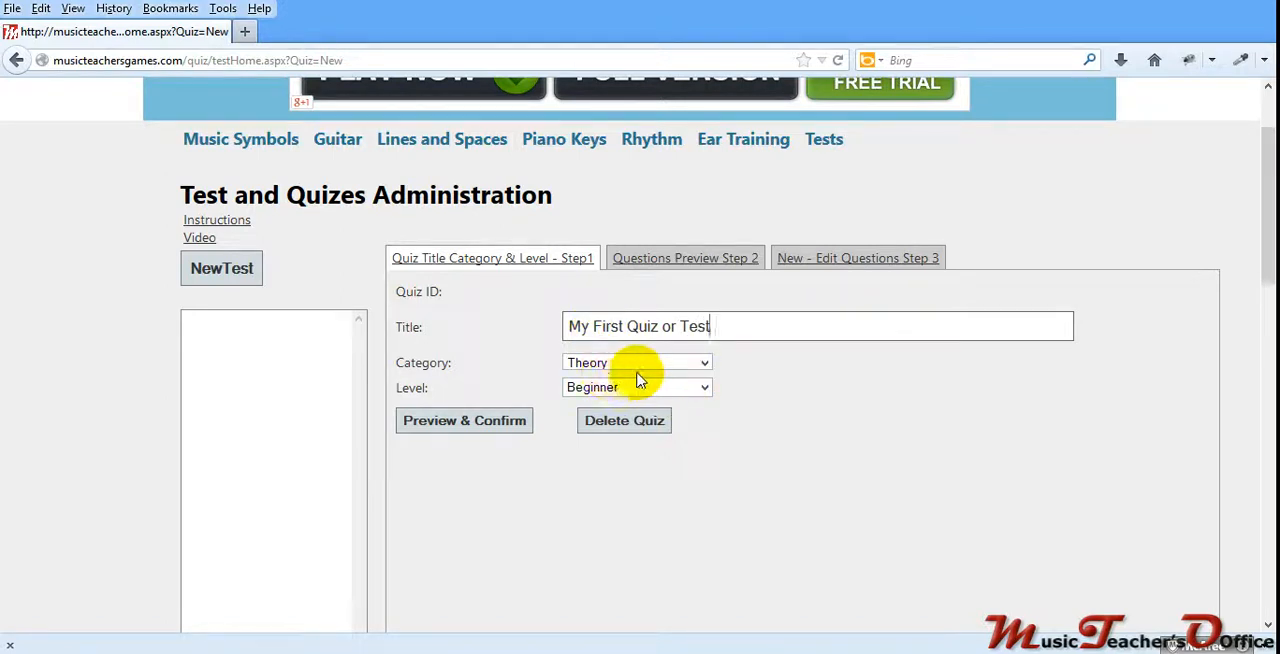
Step: Preview the quiz with category Theory and level Beginner, and save it for approval
left_click(704, 363)
left_click(700, 375)
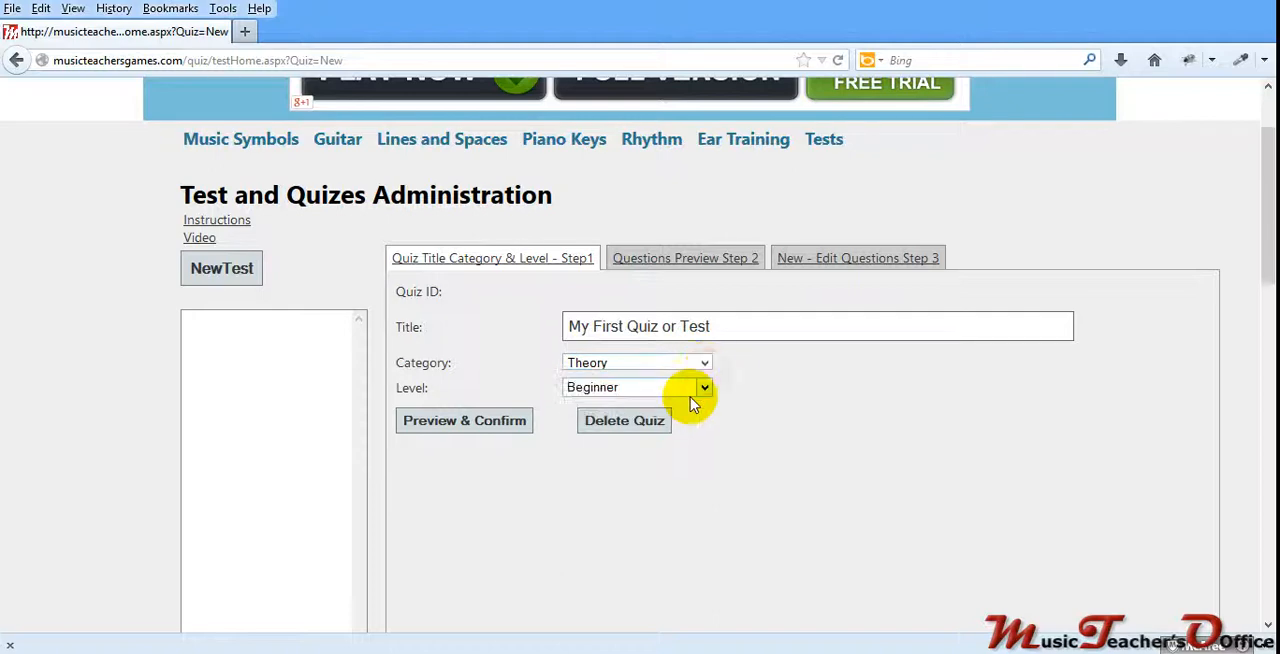
left_click(485, 428)
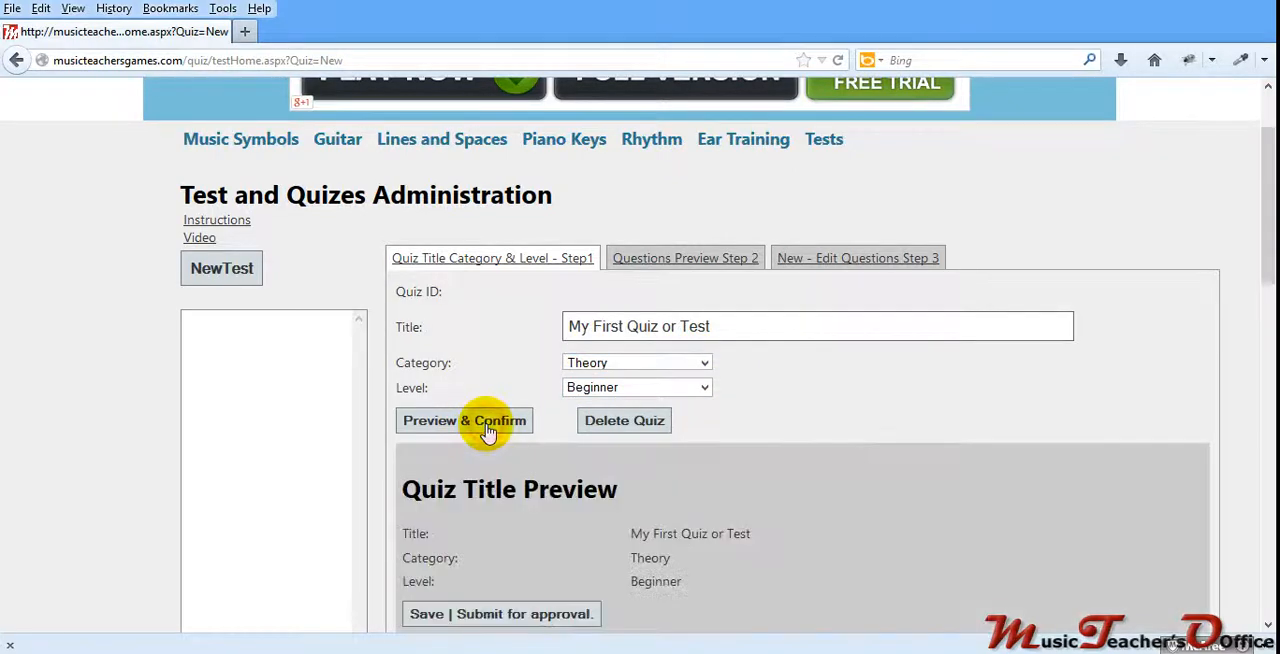
scroll(440, 440, "down", 1)
scroll(440, 440, "down", 3)
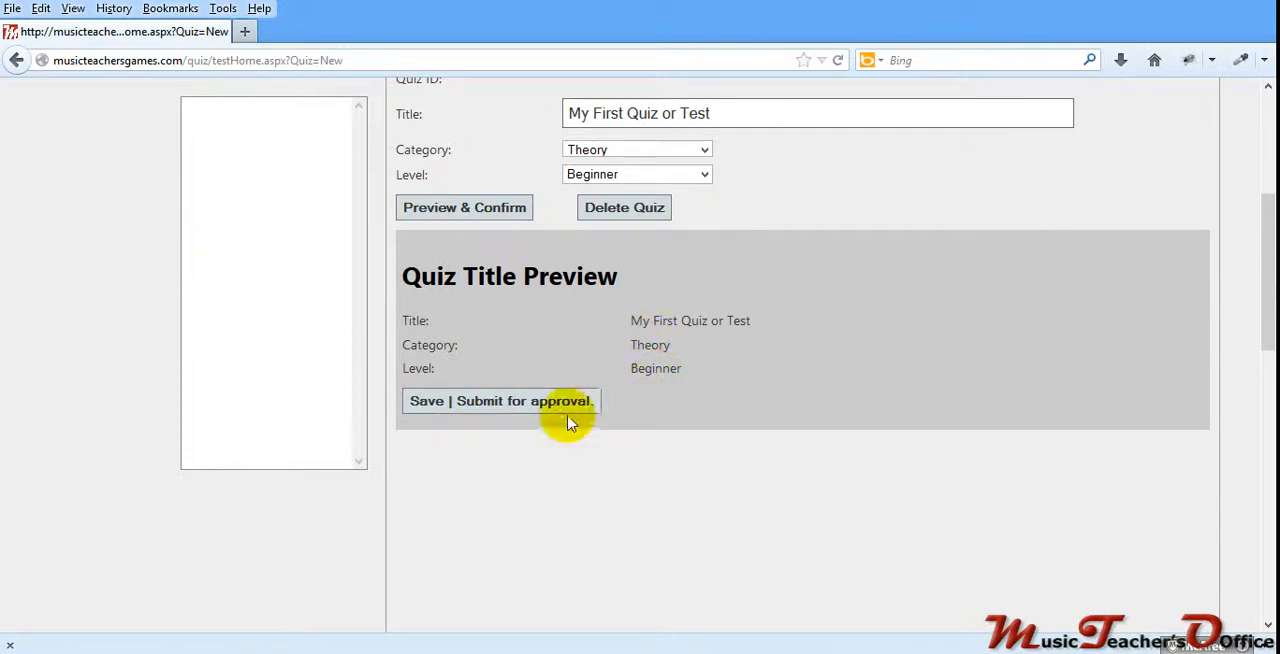
left_click(508, 408)
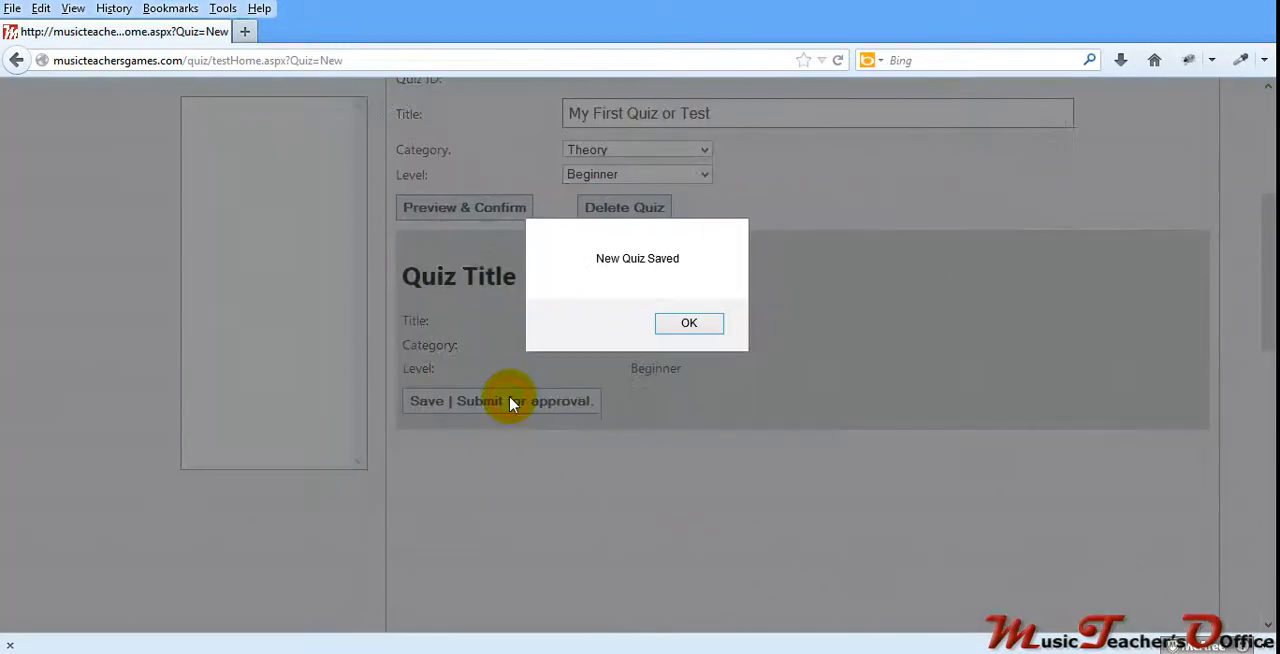
left_click(690, 326)
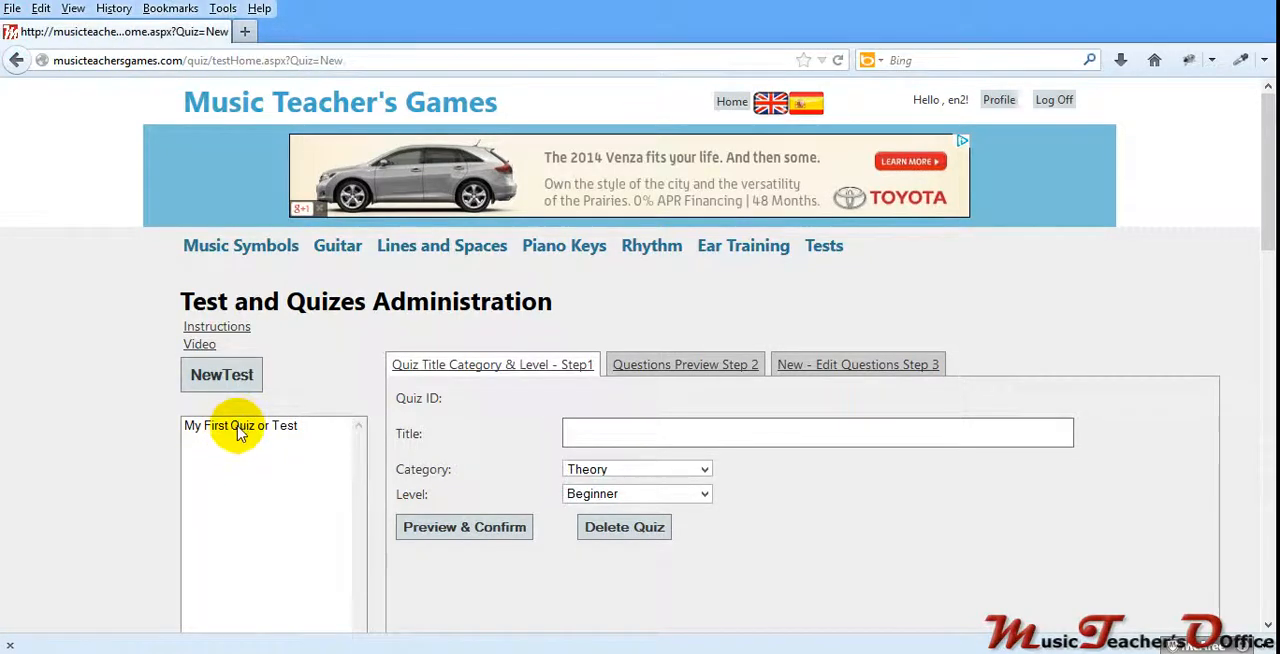
Step: Load the saved quiz "My First Quiz or Test" and open its question editing form
left_click(238, 430)
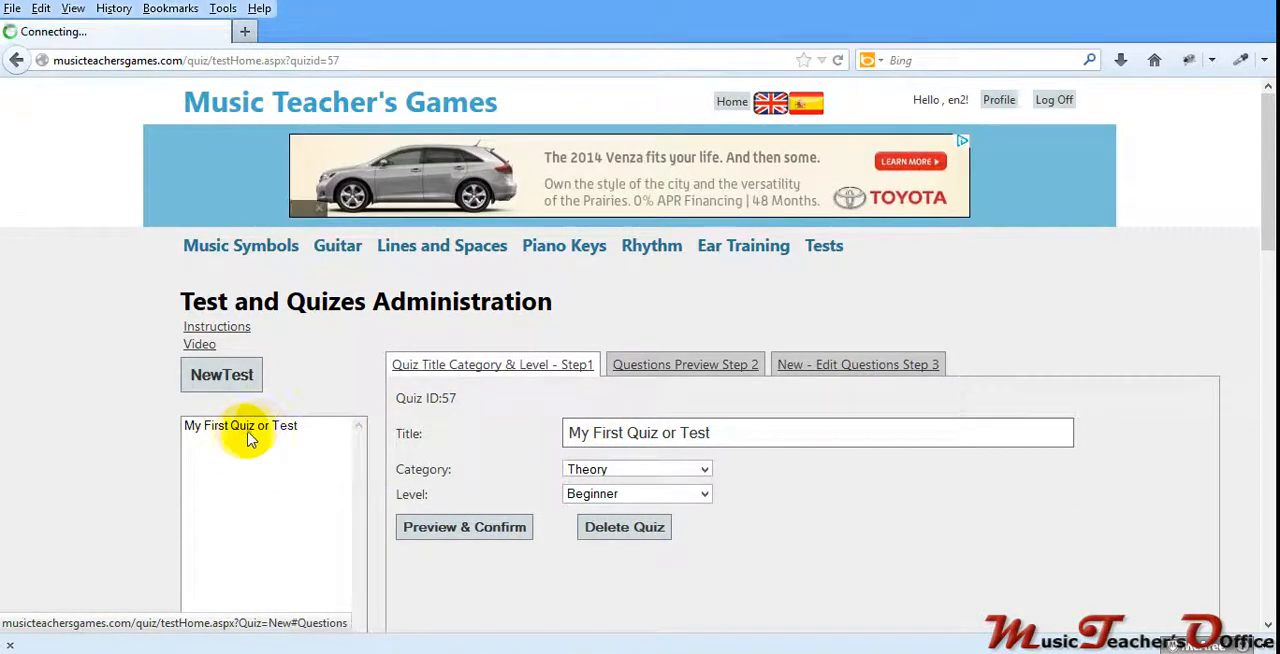
left_click(656, 368)
scroll(466, 435, "down", 2)
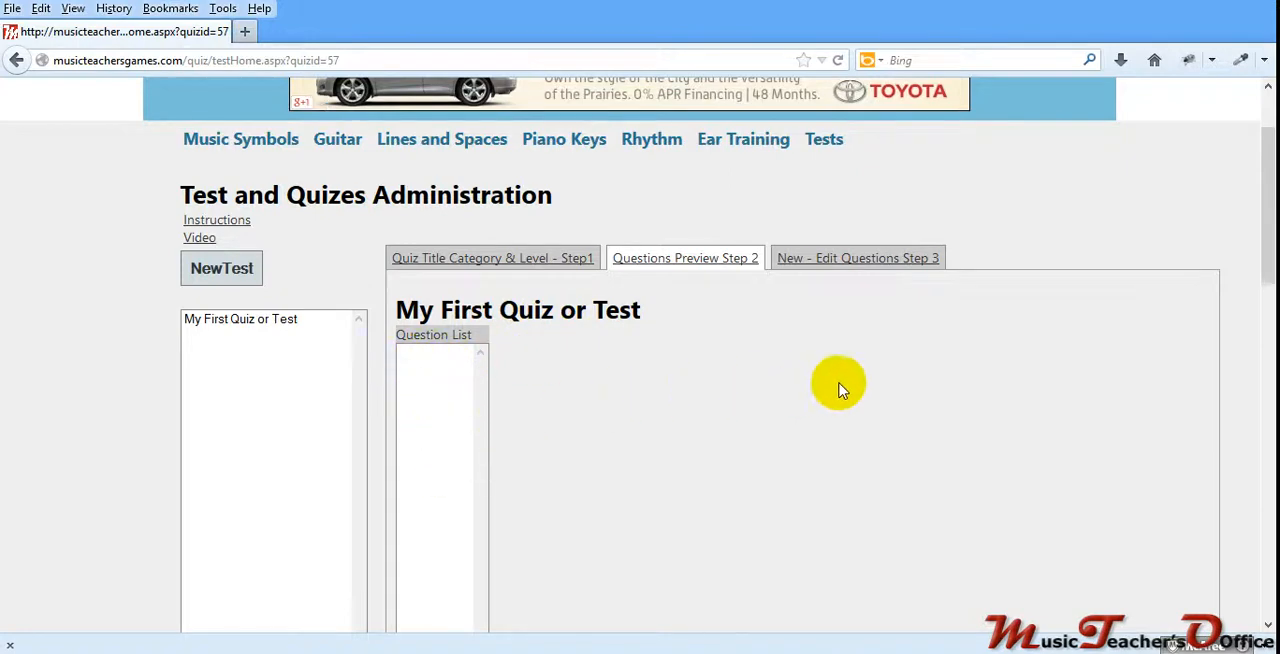
left_click(840, 258)
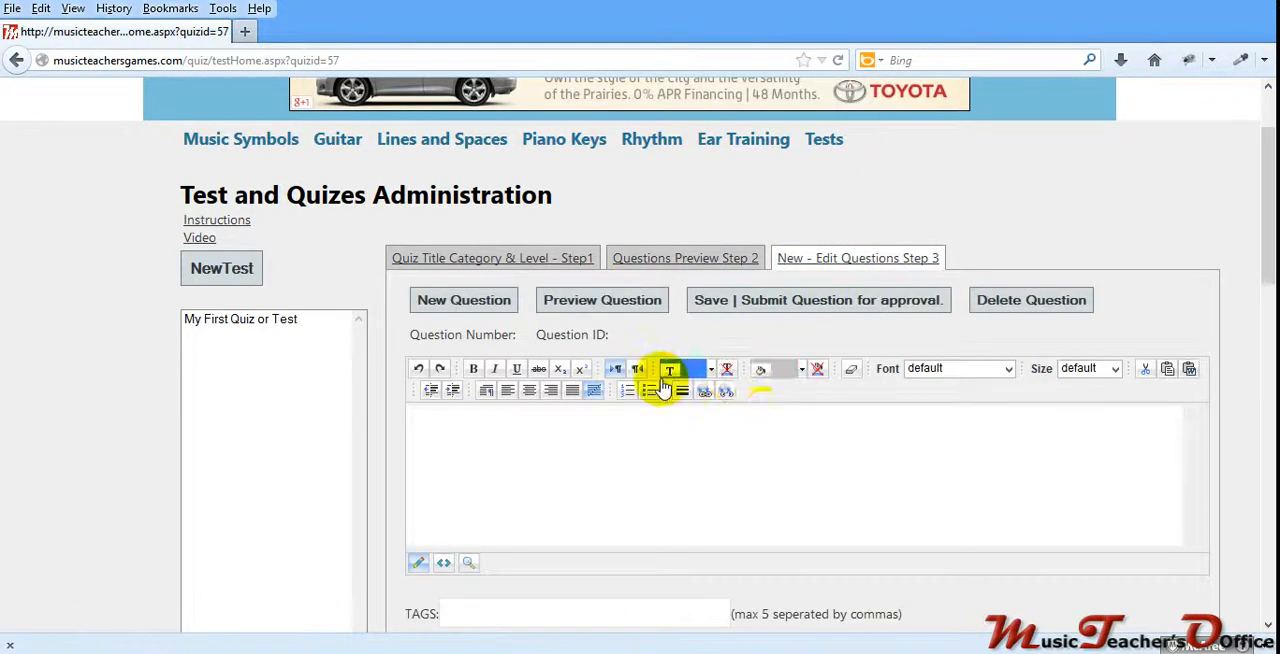
scroll(629, 429, "down", 4)
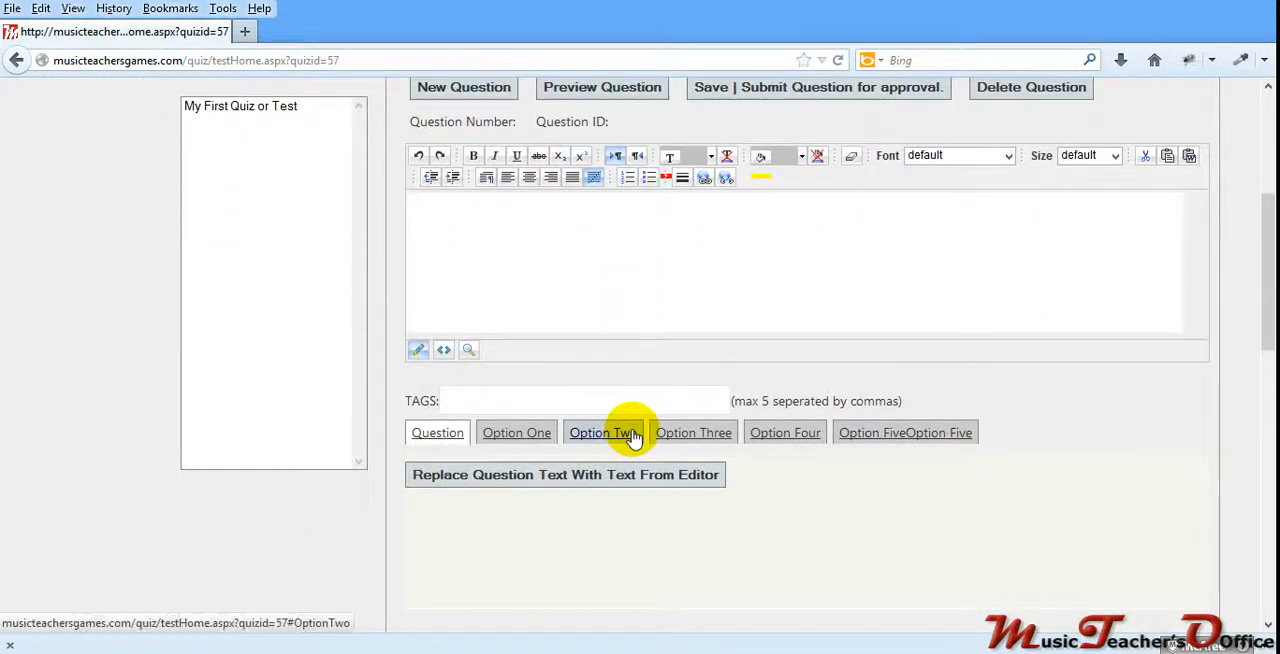
scroll(629, 433, "up", 4)
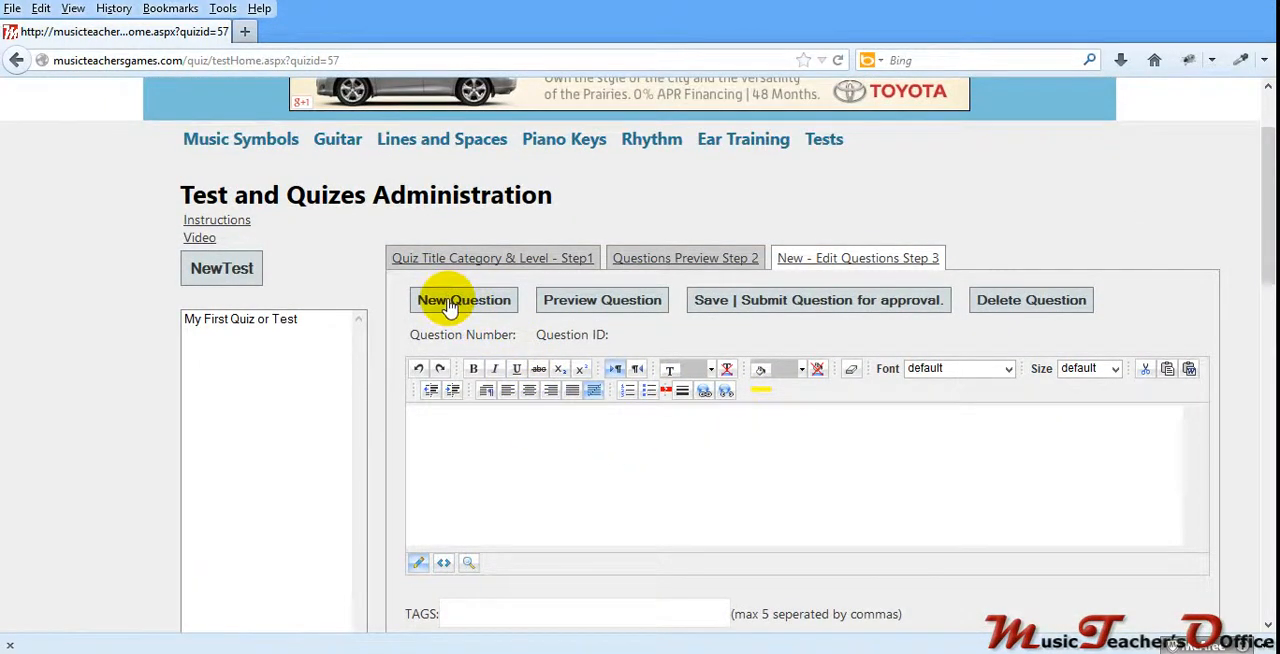
Step: Start a new question and set its question text to "My very first Question."
left_click(450, 306)
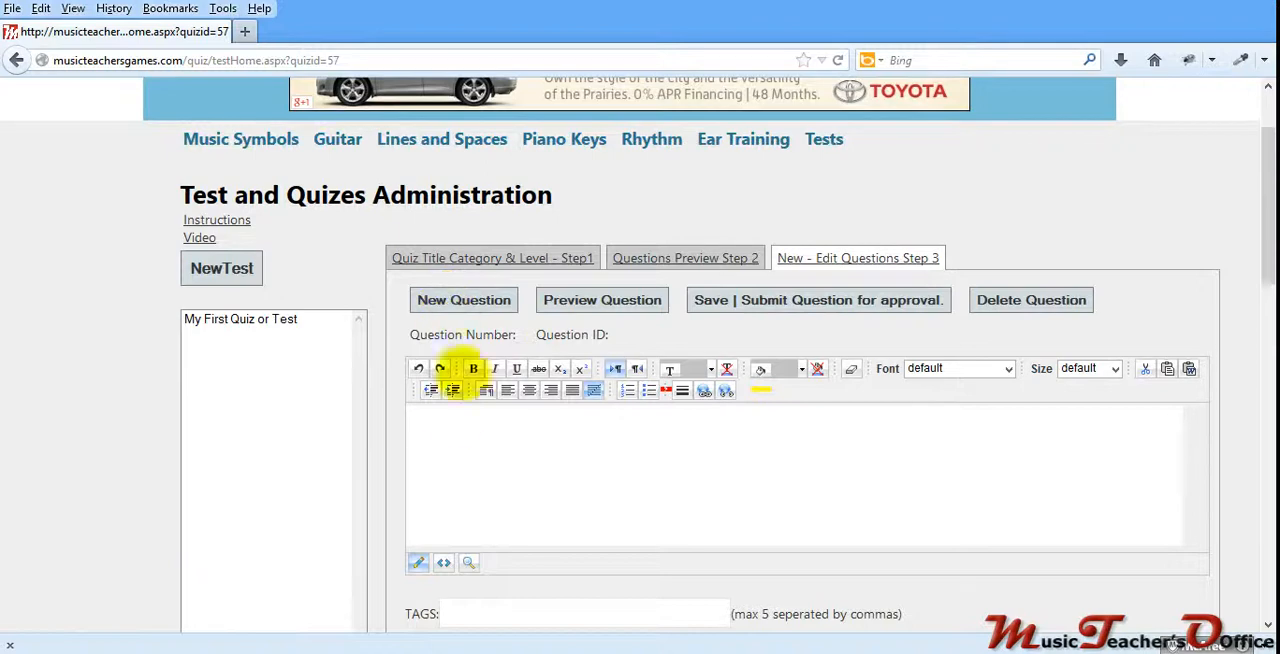
left_click(443, 422)
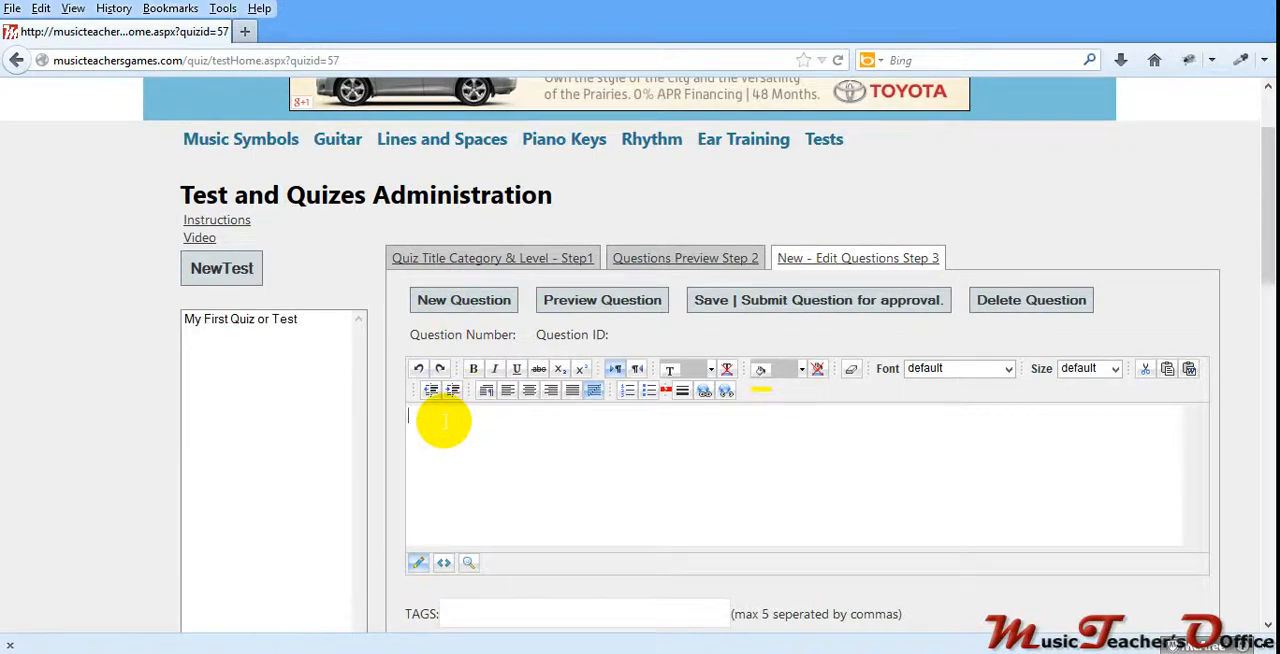
left_click(447, 307)
type("this")
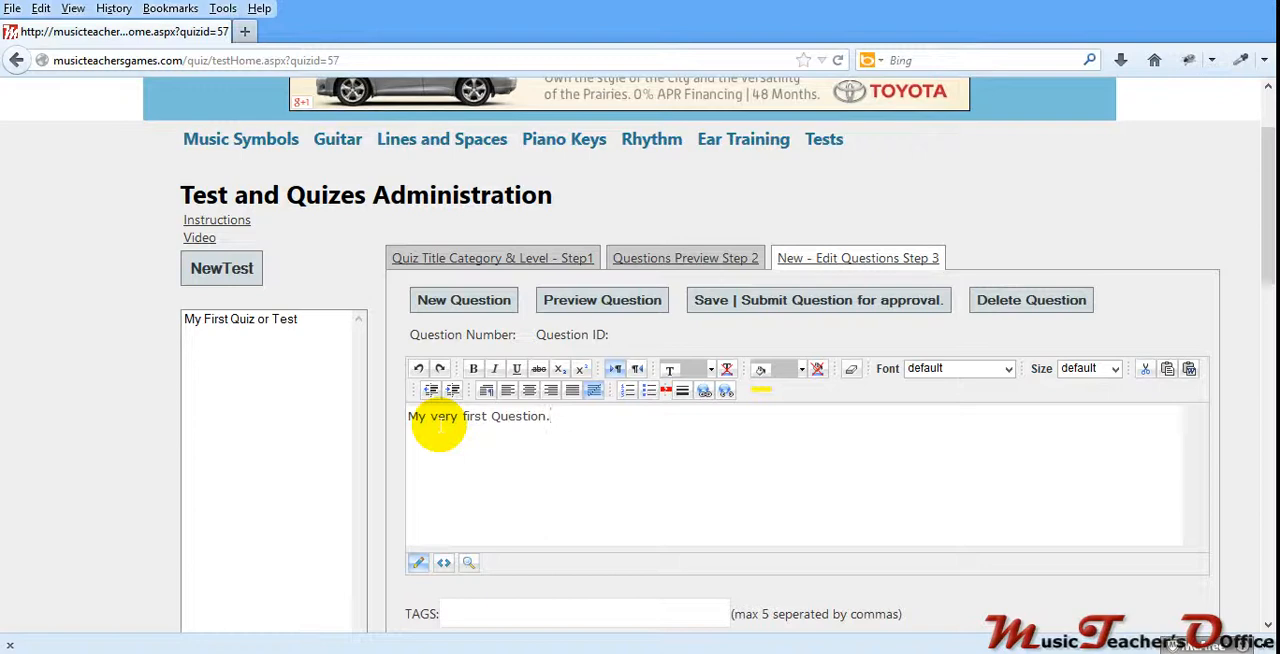
scroll(437, 428, "down", 2)
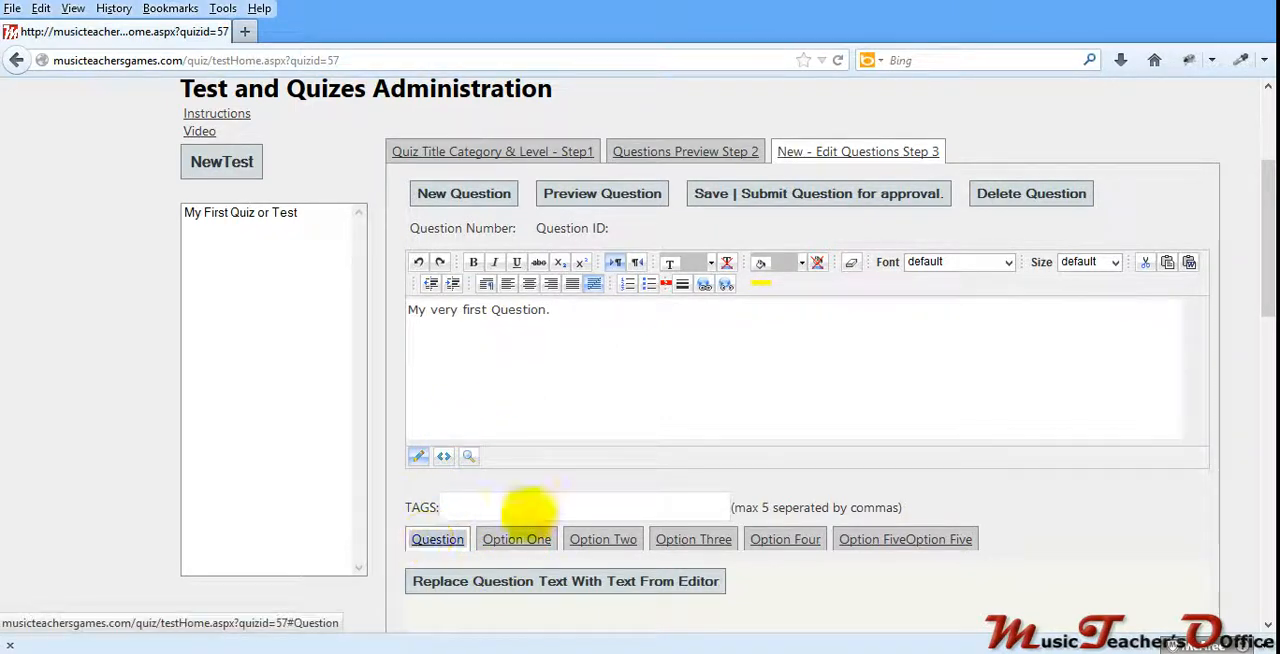
scroll(1257, 250, "down", 1)
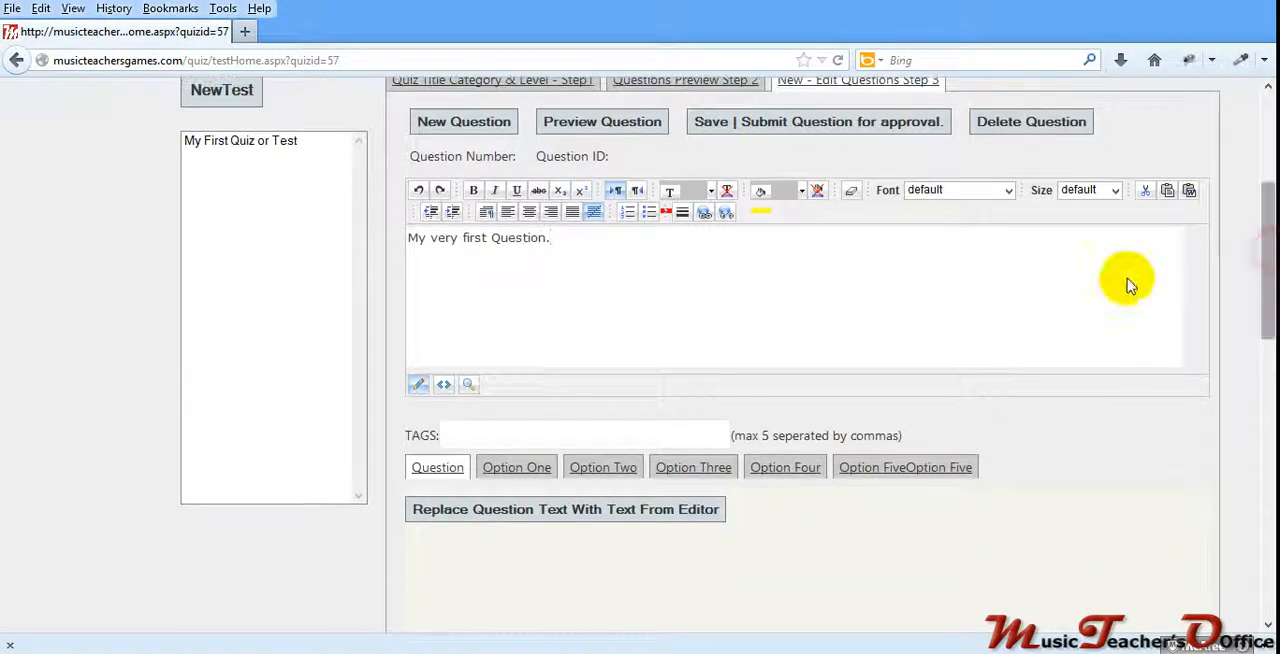
left_click(455, 515)
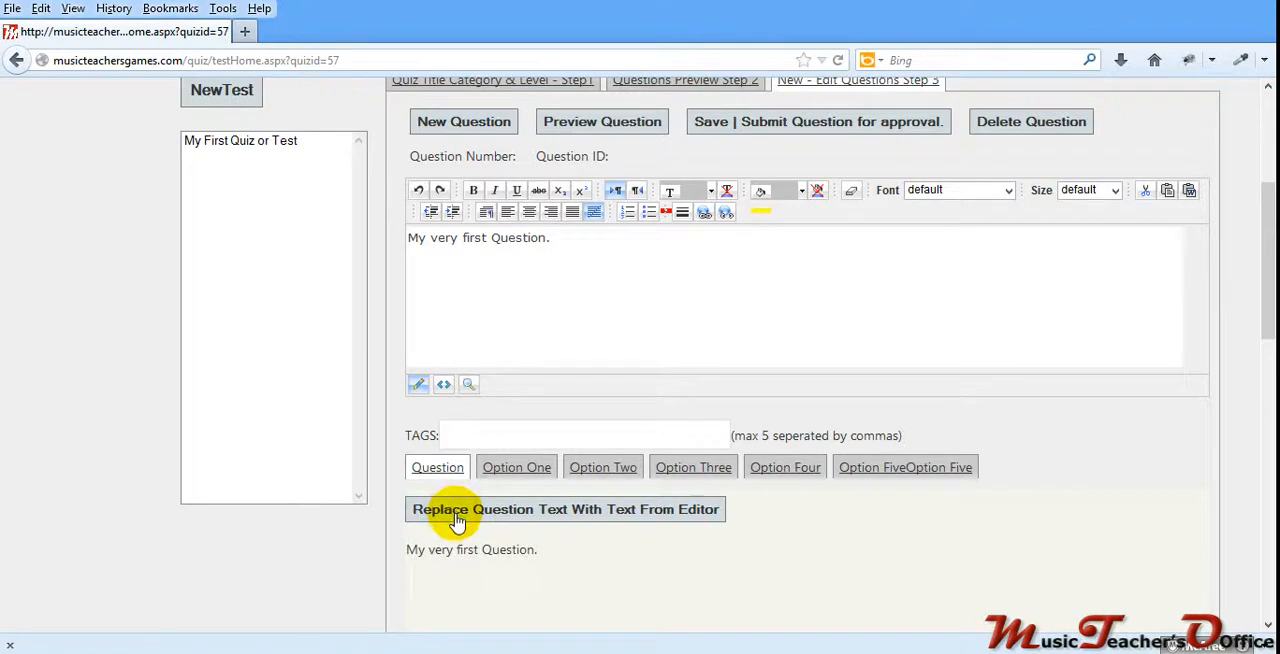
Step: Replace the editor text with "Answer 1" and apply it as the text of answer option one
left_click(515, 467)
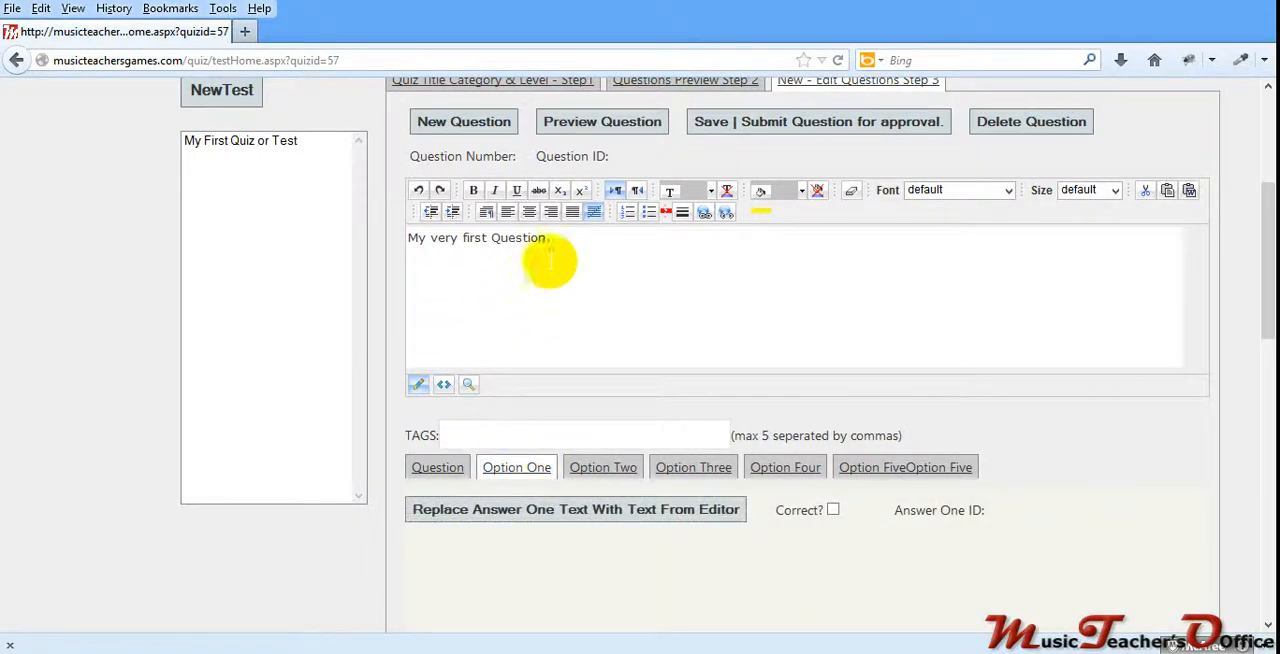
left_click_drag(556, 239, 356, 250)
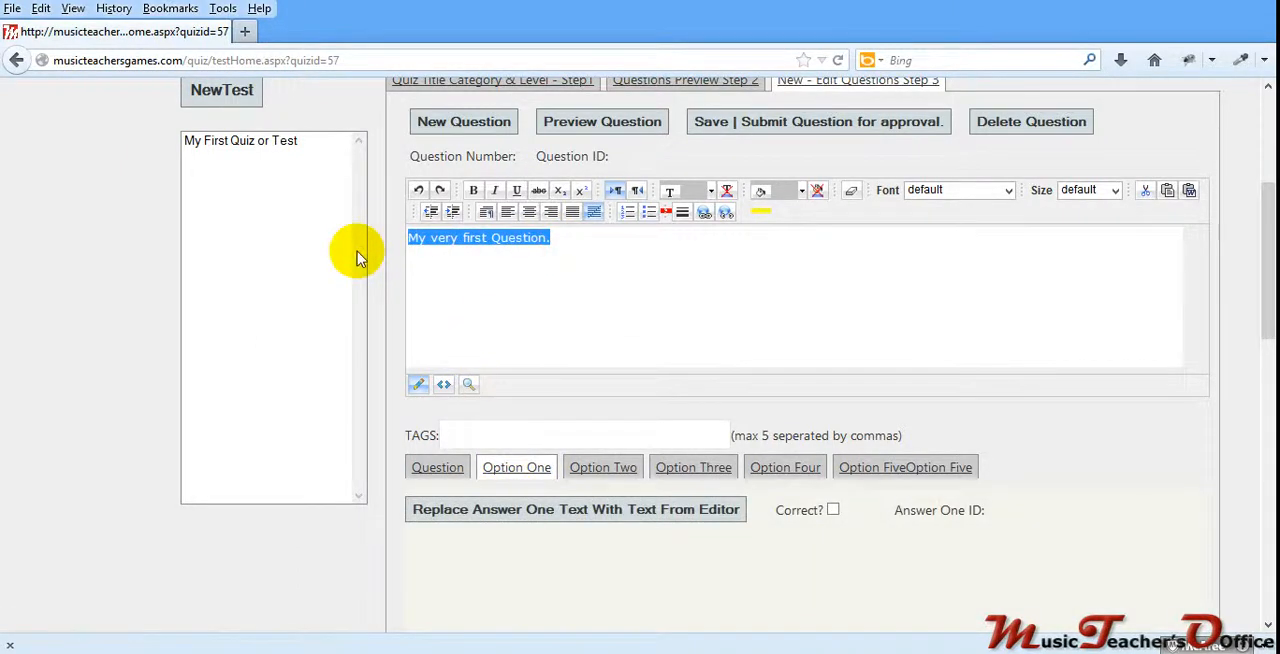
type("Answer 1")
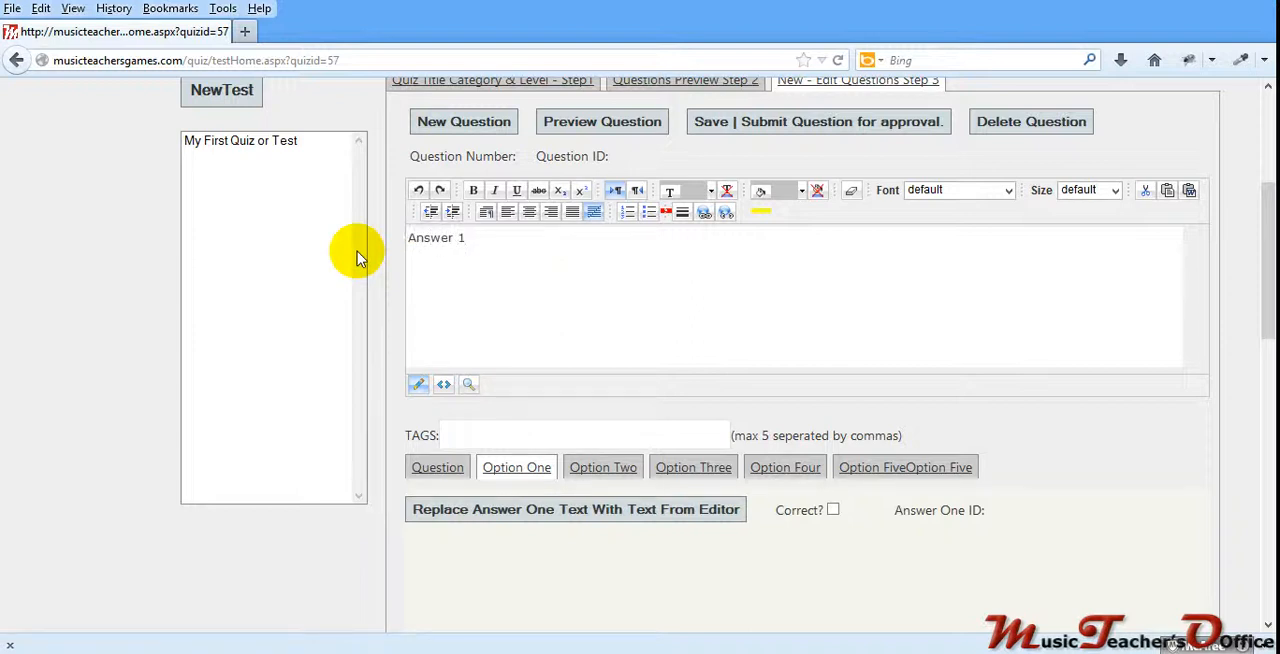
left_click(477, 511)
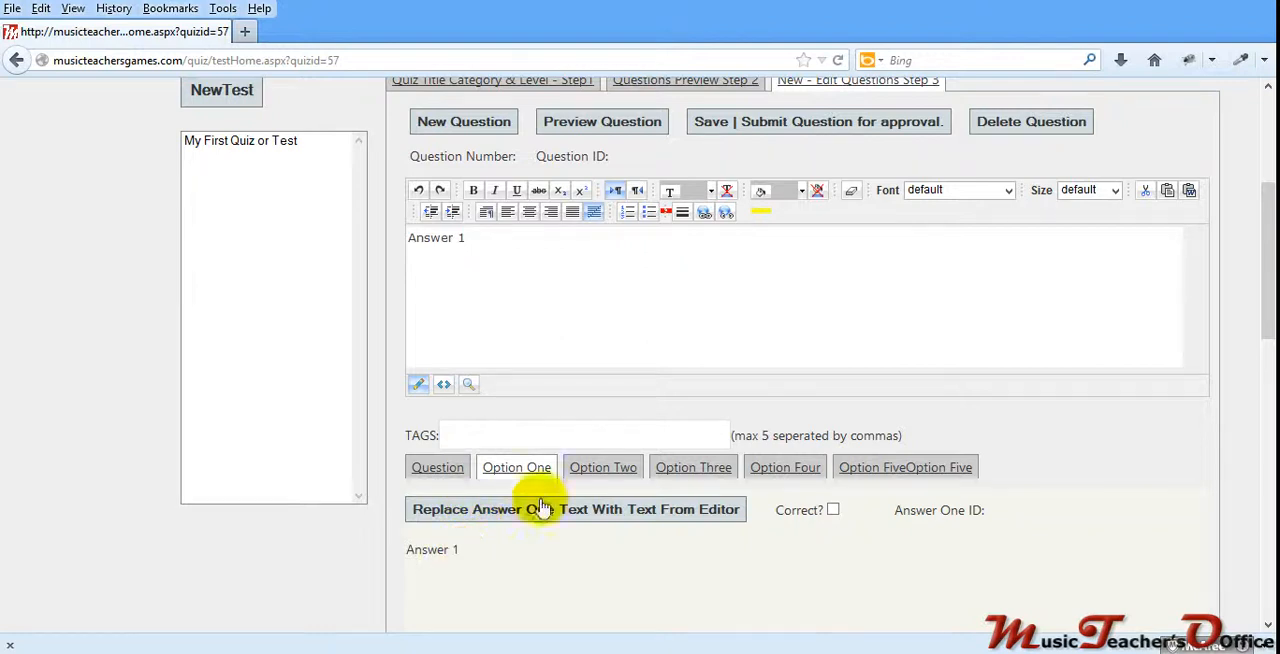
Step: Change the editor text to "Answer 2" and apply it to answer option two
left_click(597, 467)
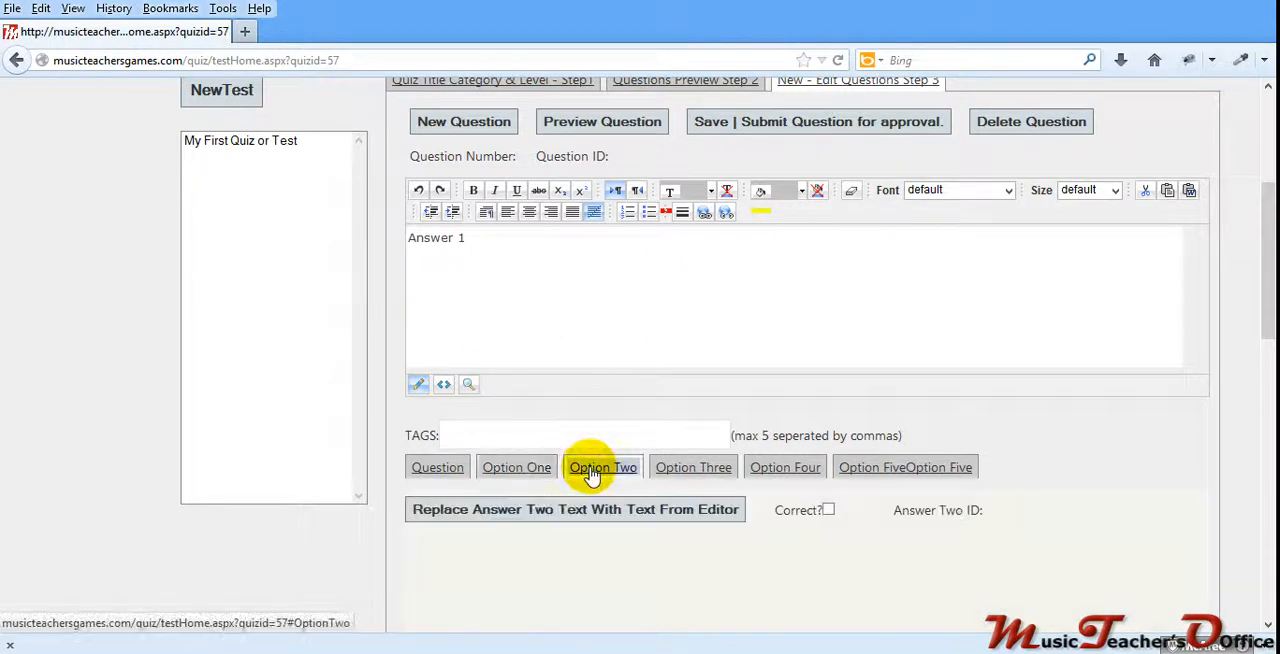
left_click(466, 238)
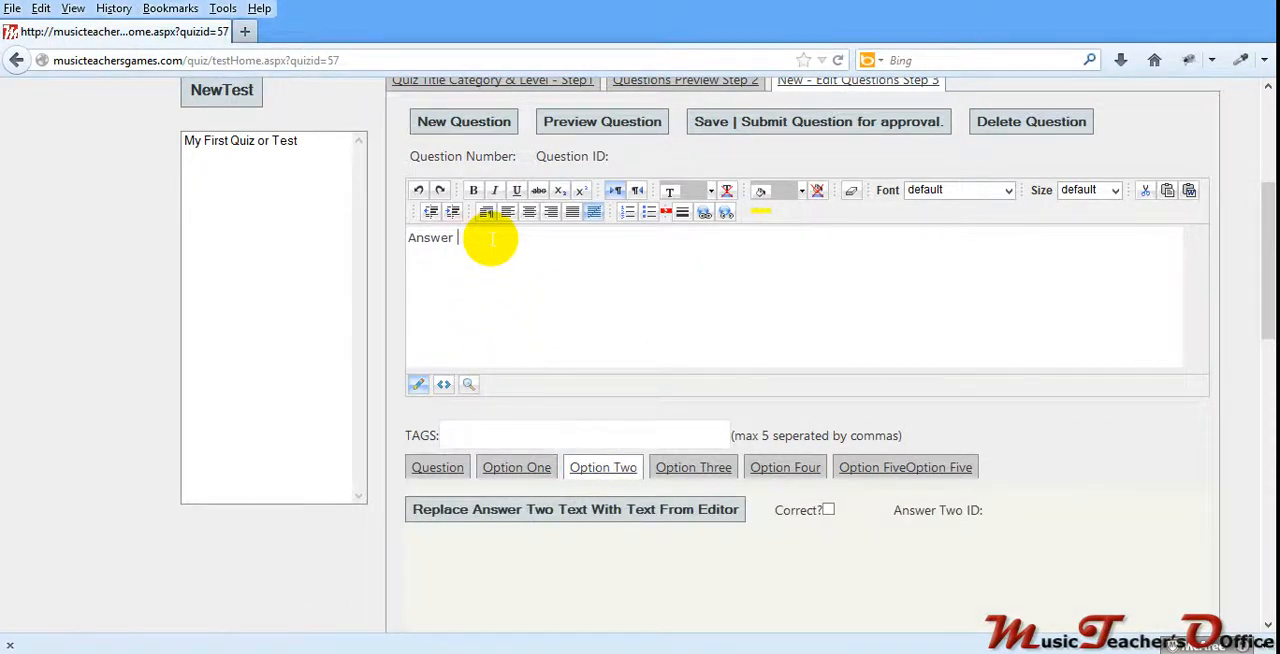
type("2")
left_click(577, 511)
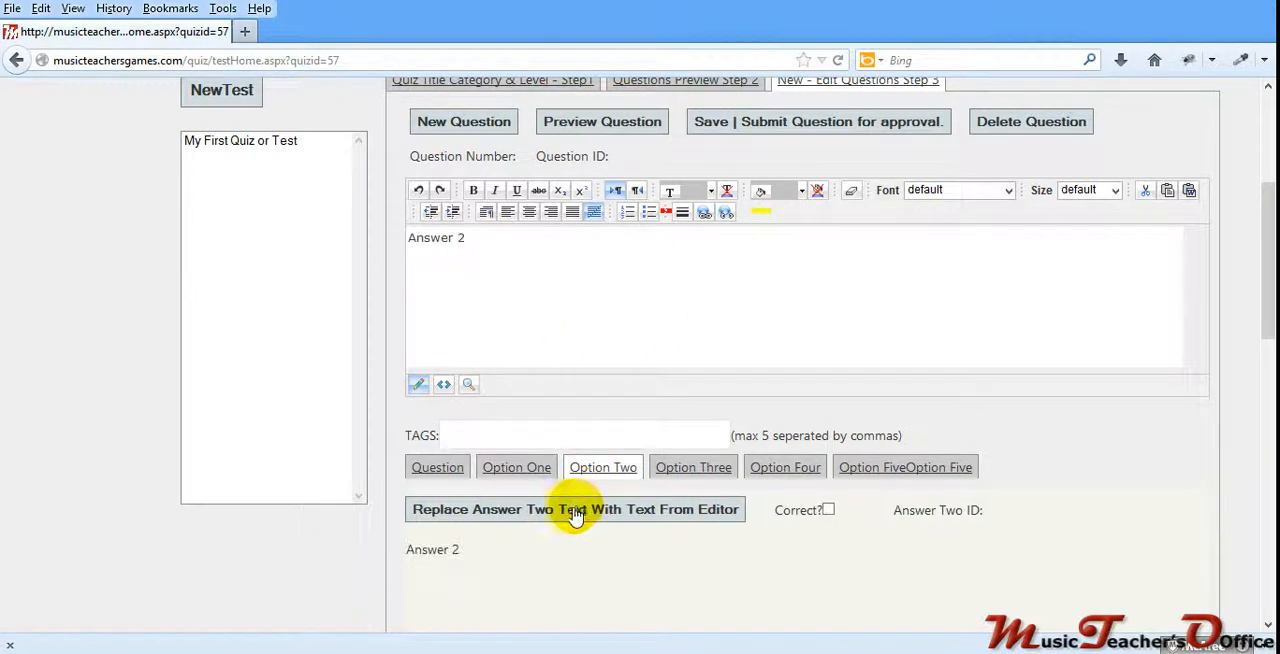
Step: Change the editor text to "Answer 3" and apply it to answer option three
left_click(688, 467)
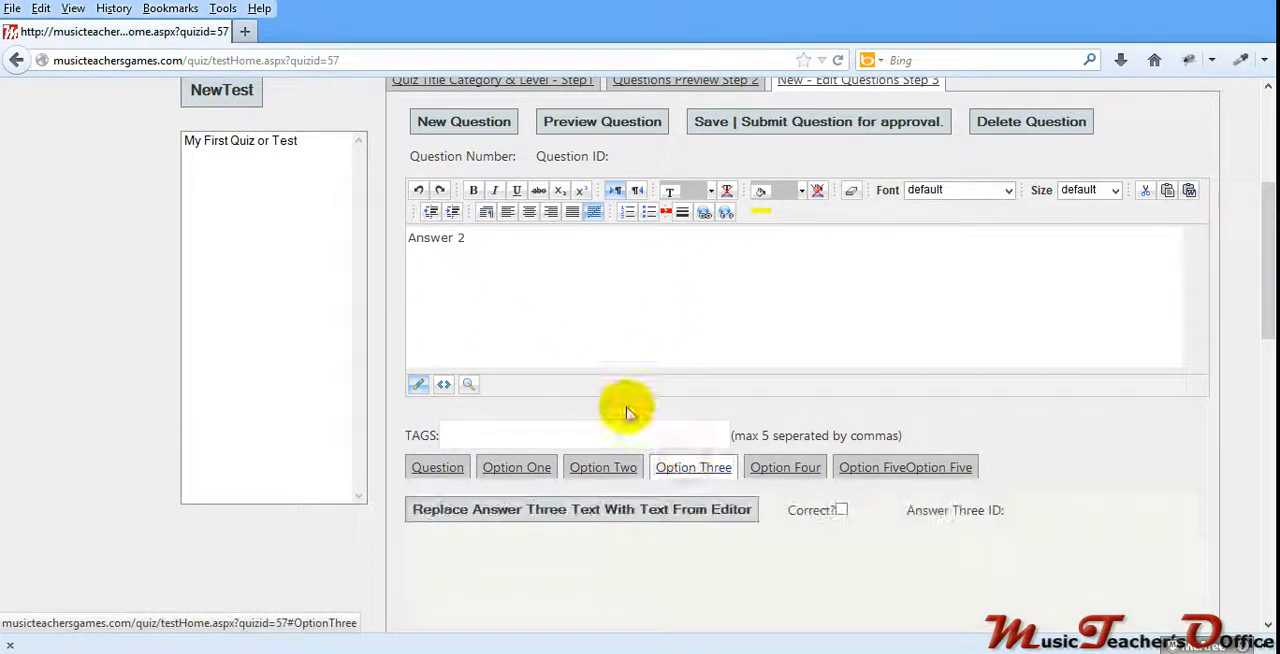
left_click(474, 240)
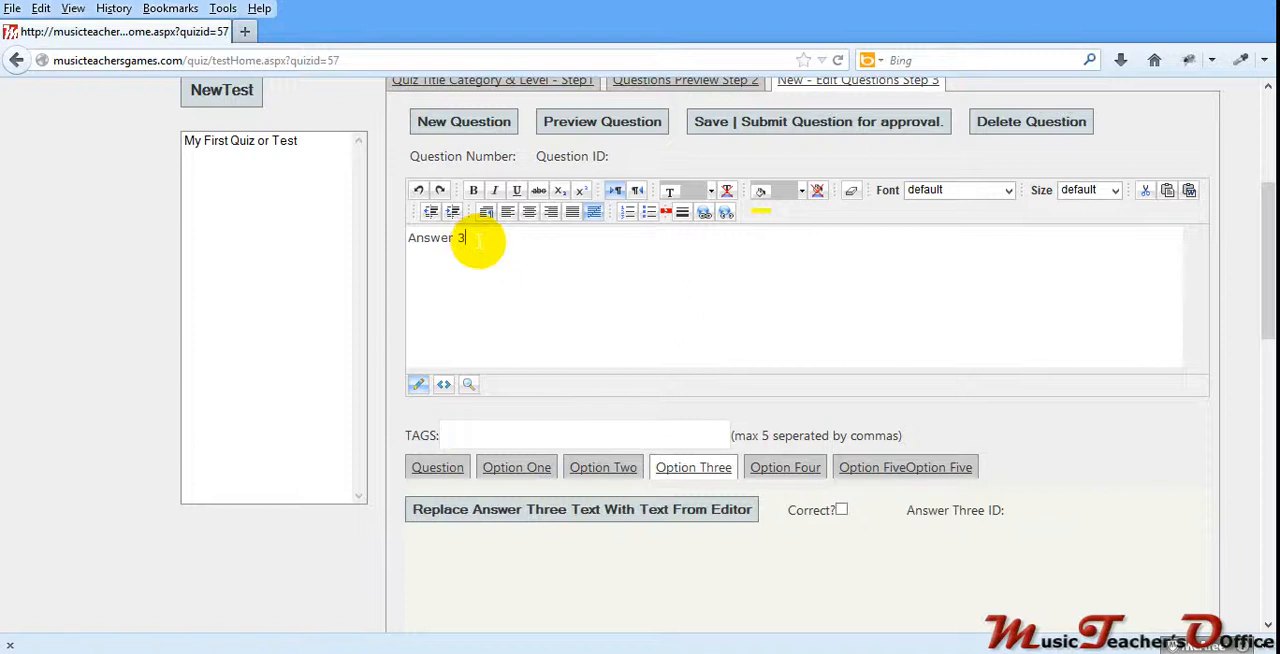
left_click(651, 512)
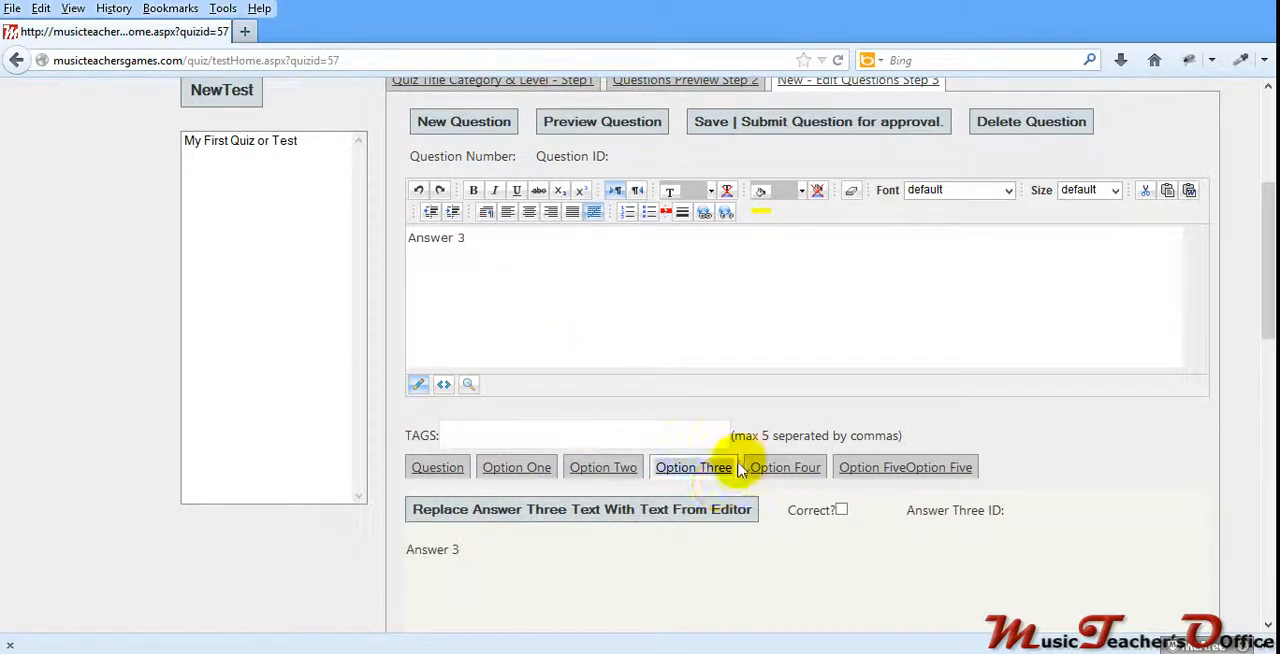
Step: Change the editor text to "Answer 4" and apply it to answer option four
left_click(768, 467)
left_click(476, 239)
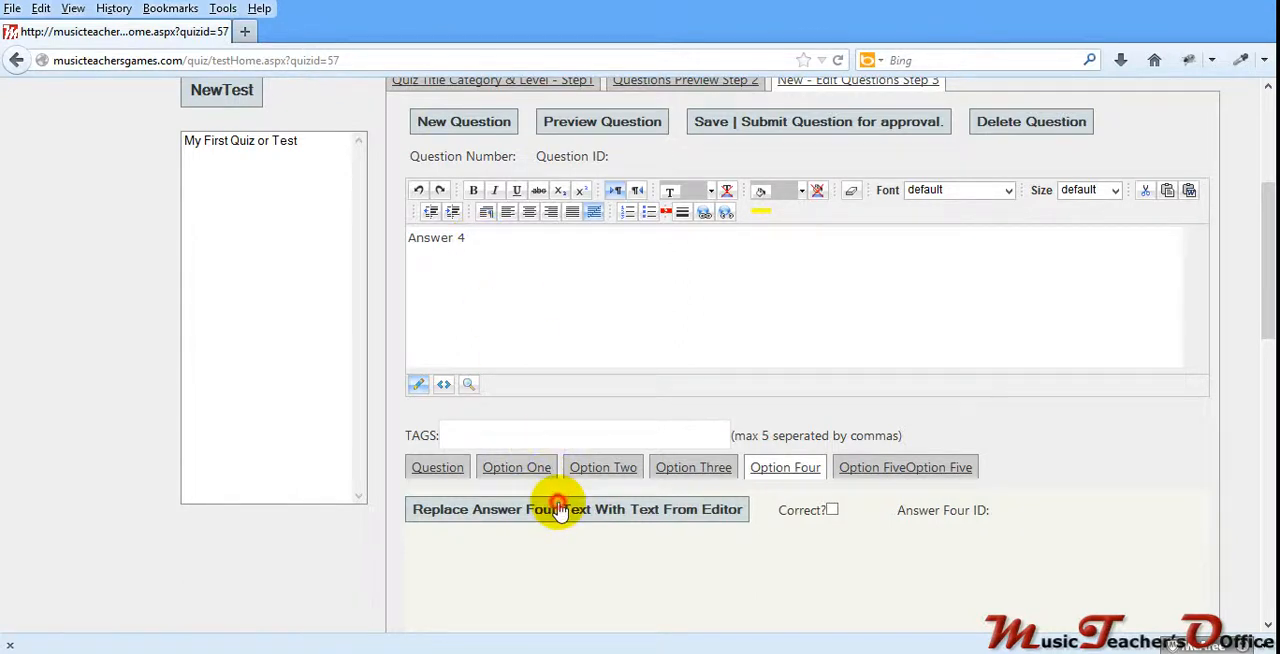
left_click(563, 507)
Step: Change the editor text to "Answer 5" and apply it to answer option five
left_click(900, 468)
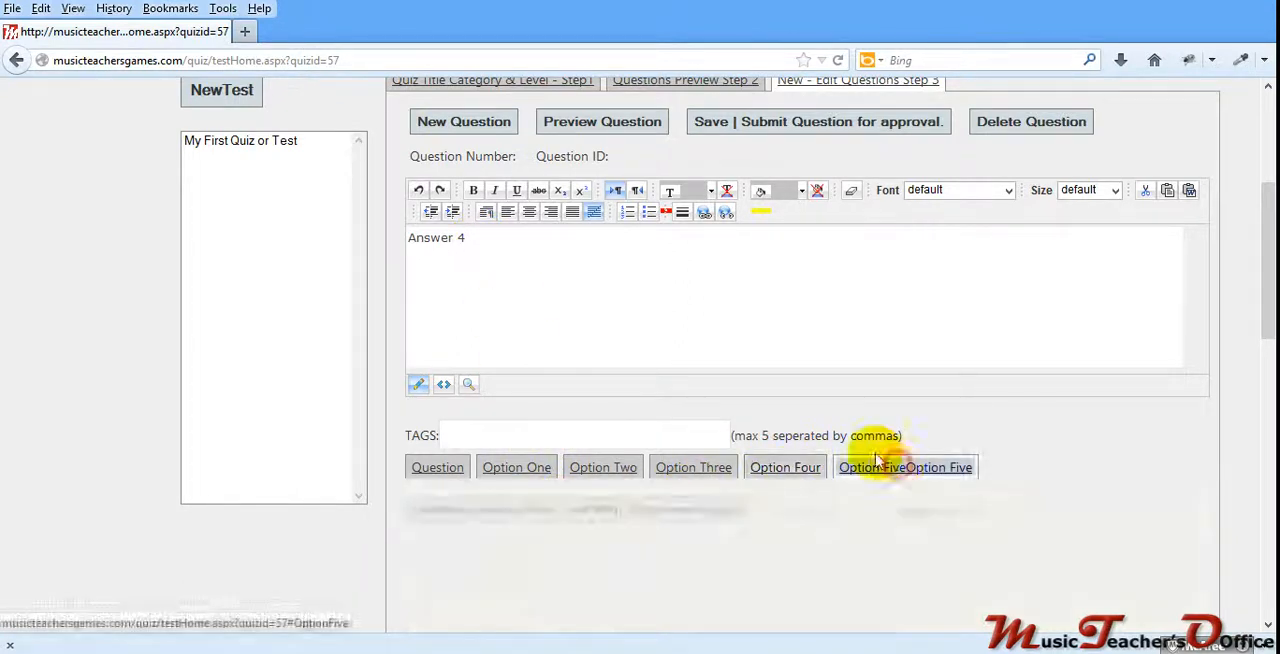
left_click(518, 243)
key("BackSpace")
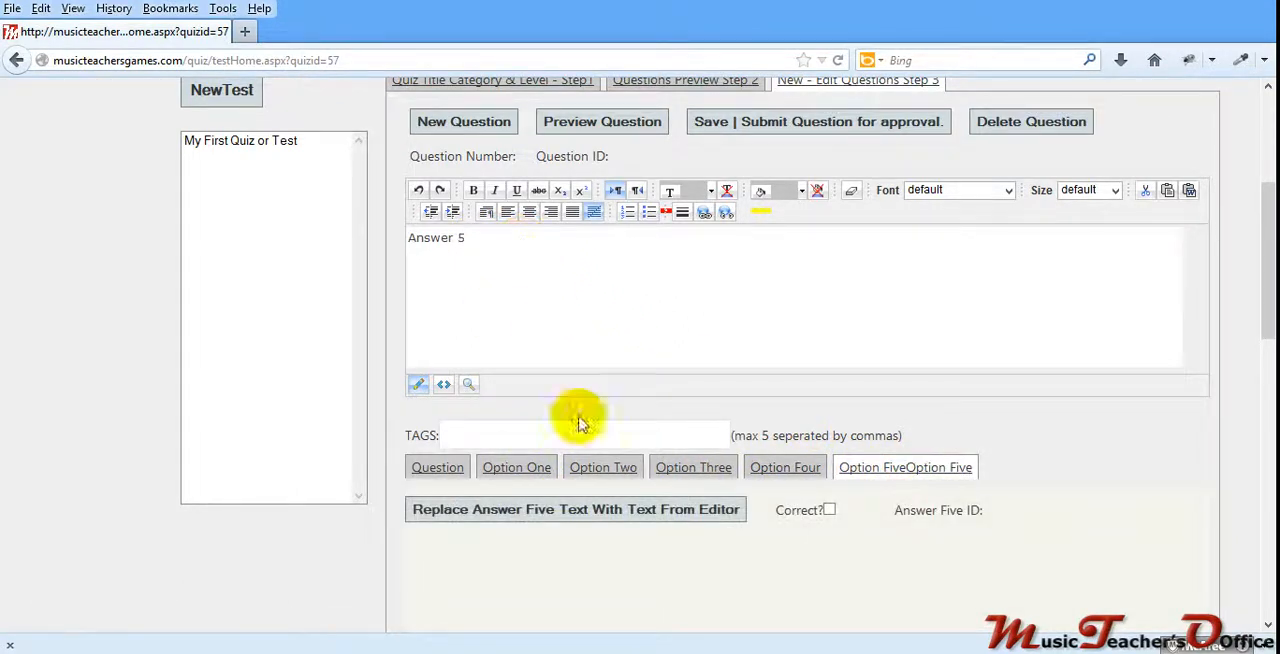
left_click(540, 510)
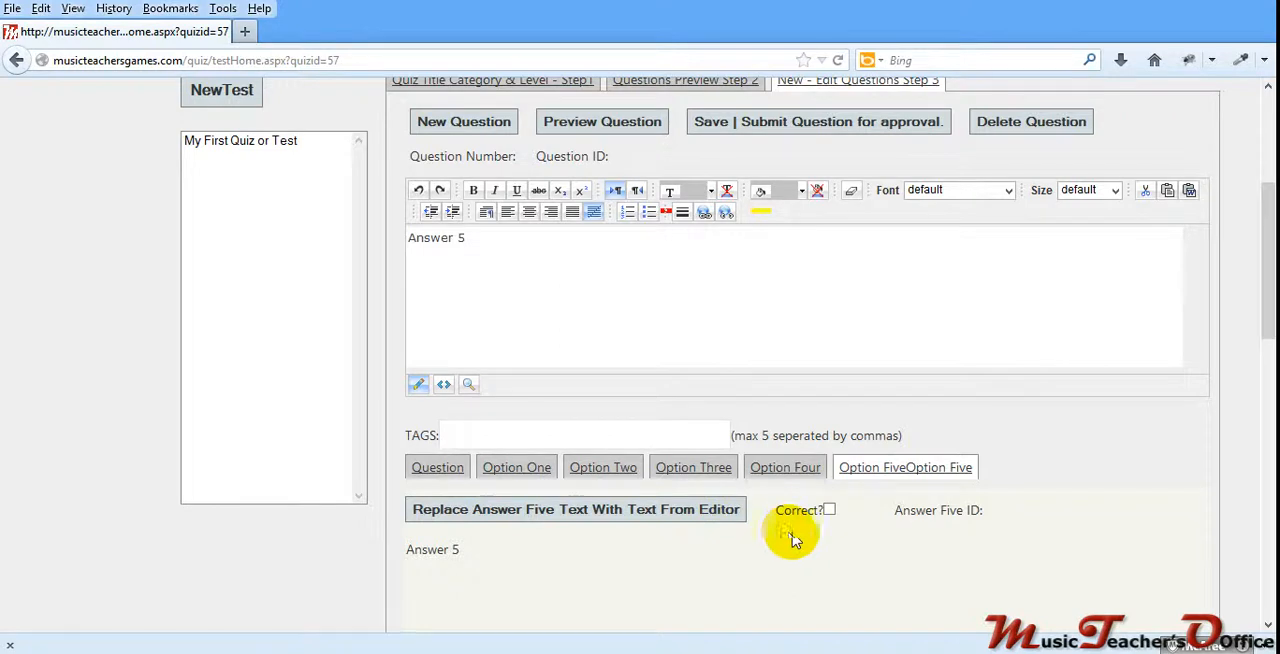
Step: Mark answer option two as correct, and preview the complete question
left_click(603, 467)
left_click(828, 510)
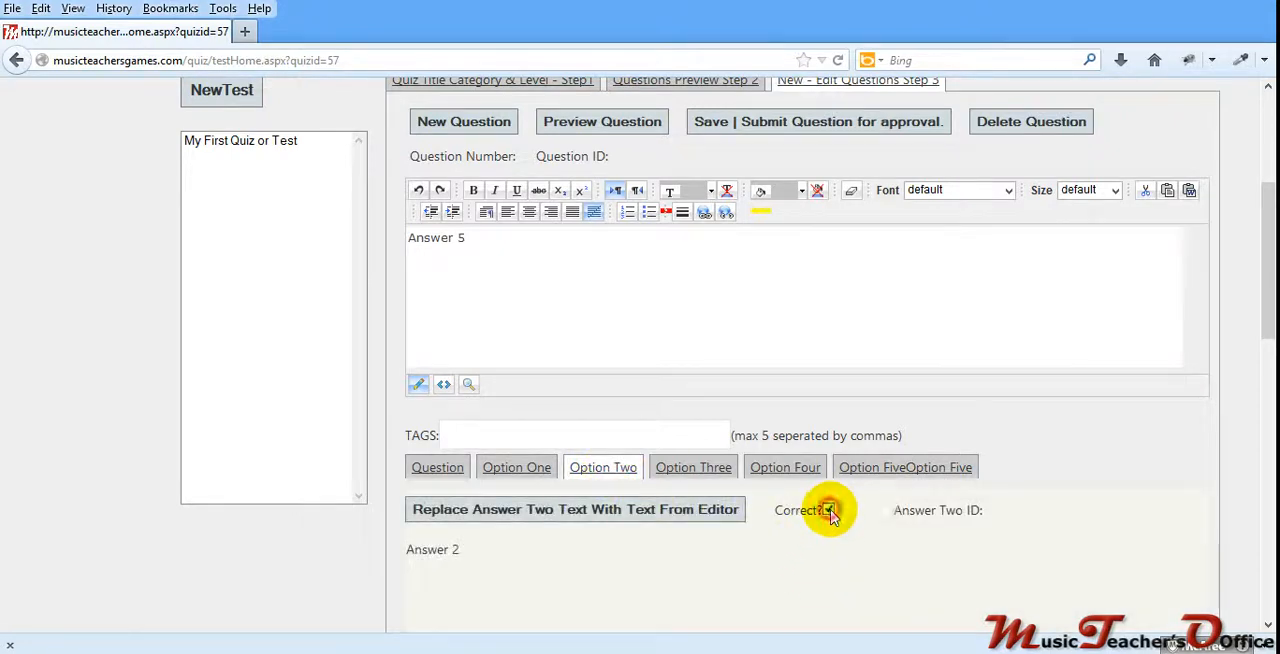
scroll(800, 583, "up", 2)
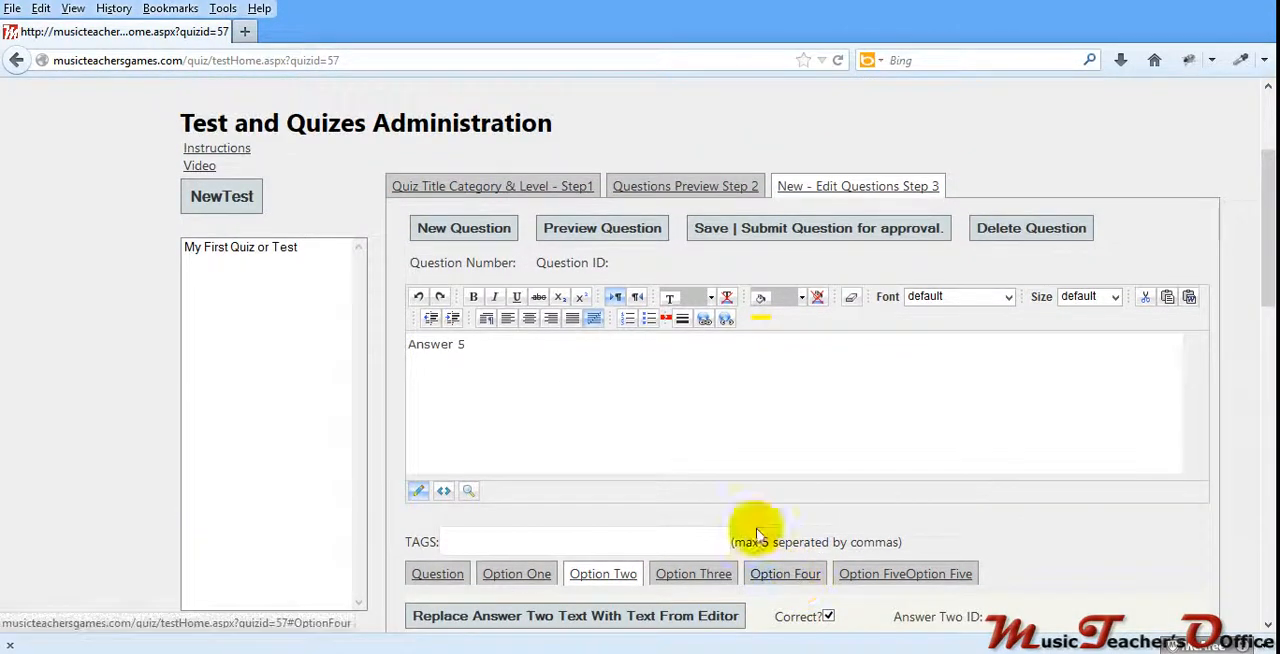
left_click(572, 233)
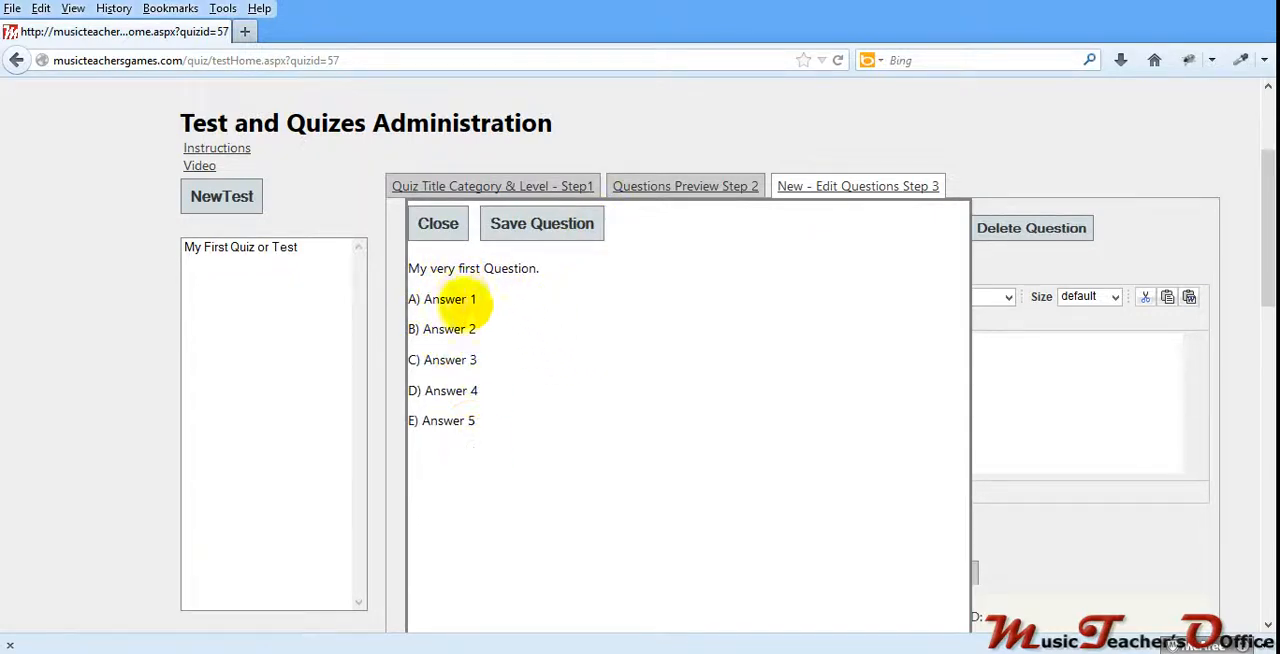
left_click(438, 226)
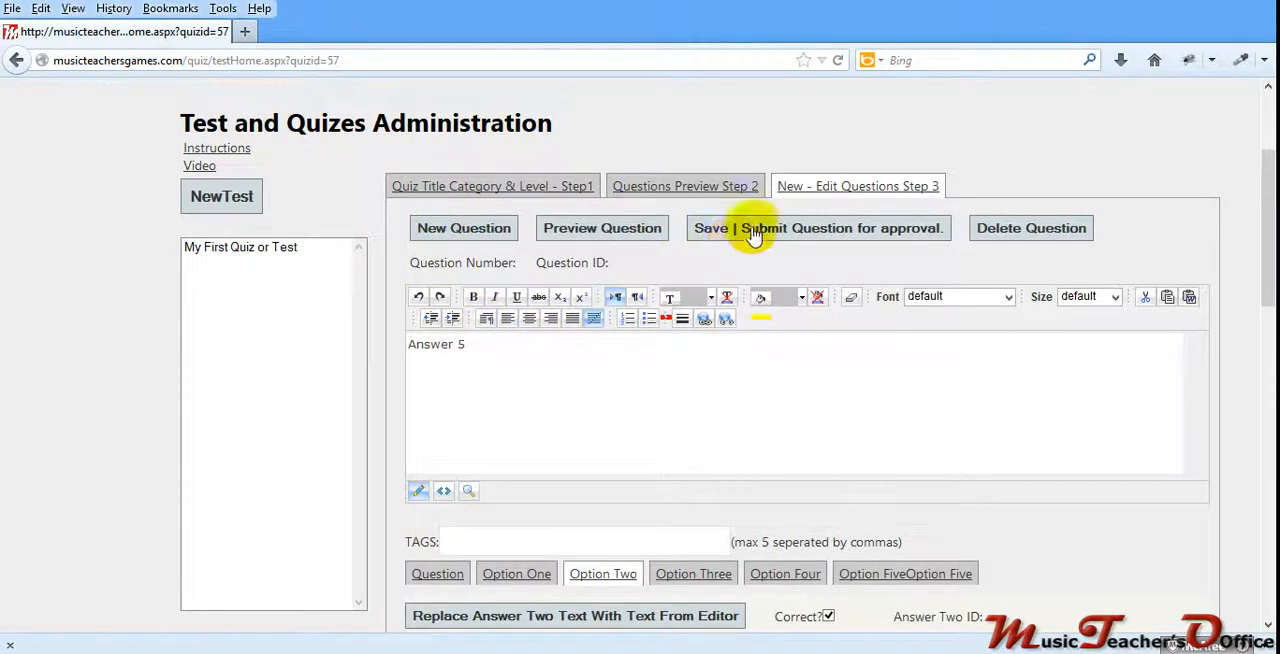
Step: Save and submit the question for approval, and display the quiz's question list
left_click(760, 233)
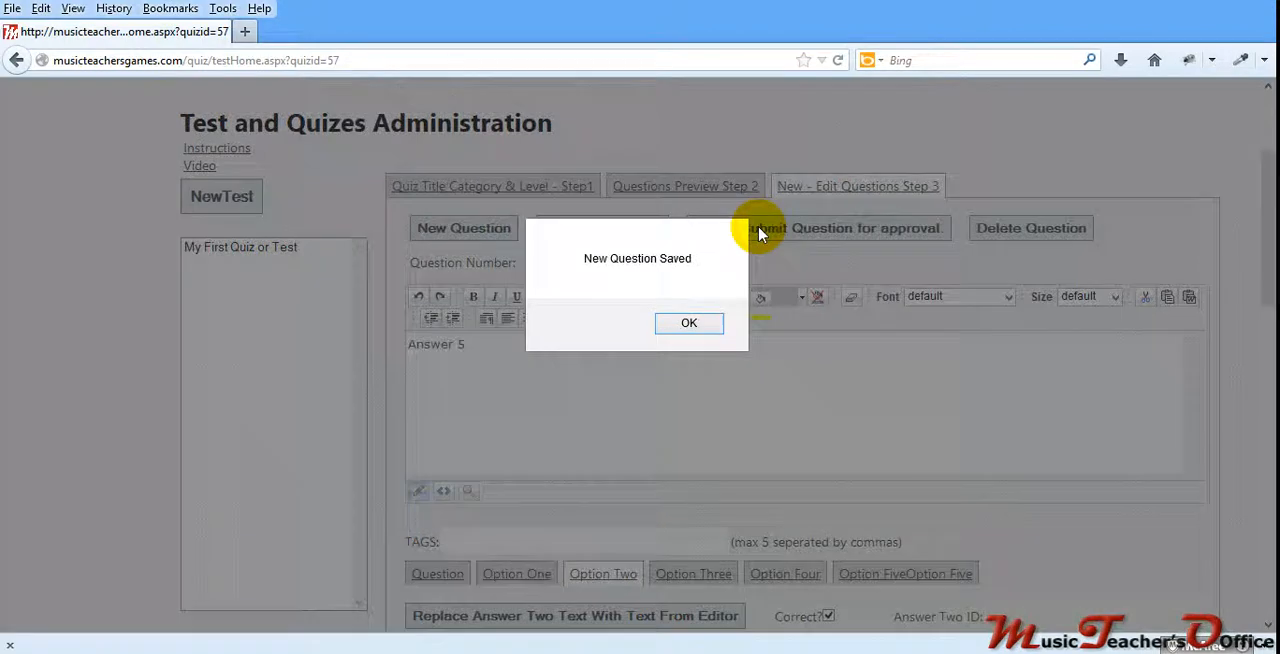
left_click(697, 326)
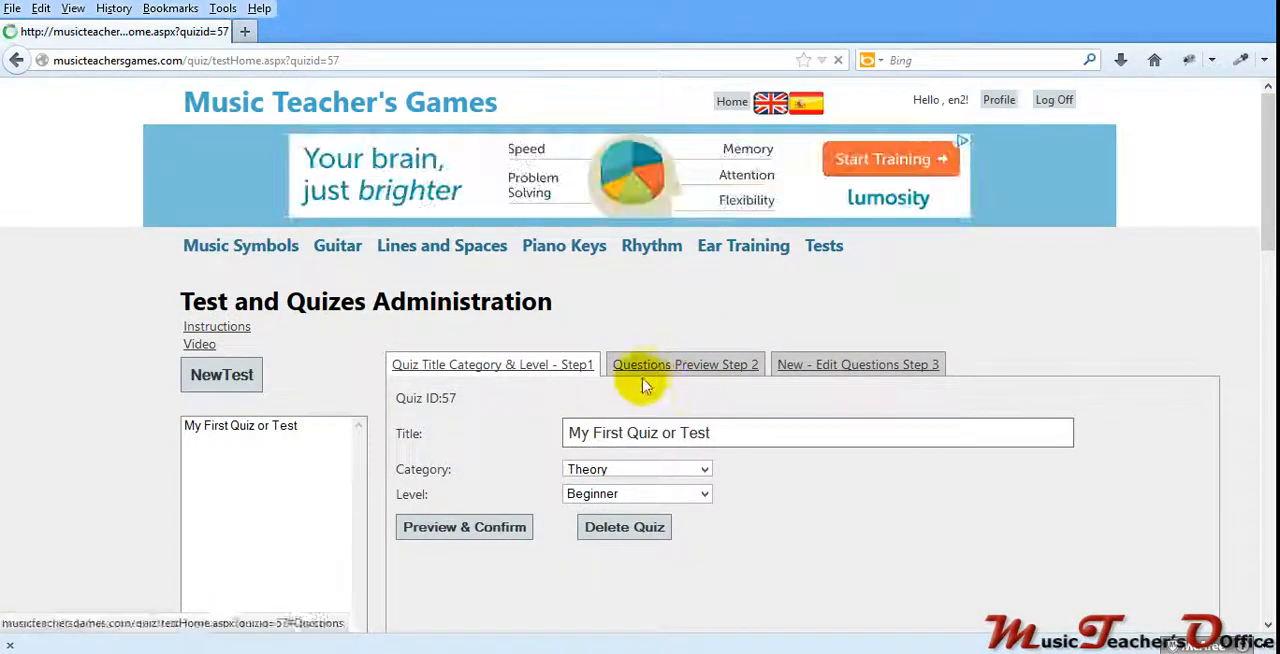
left_click(645, 380)
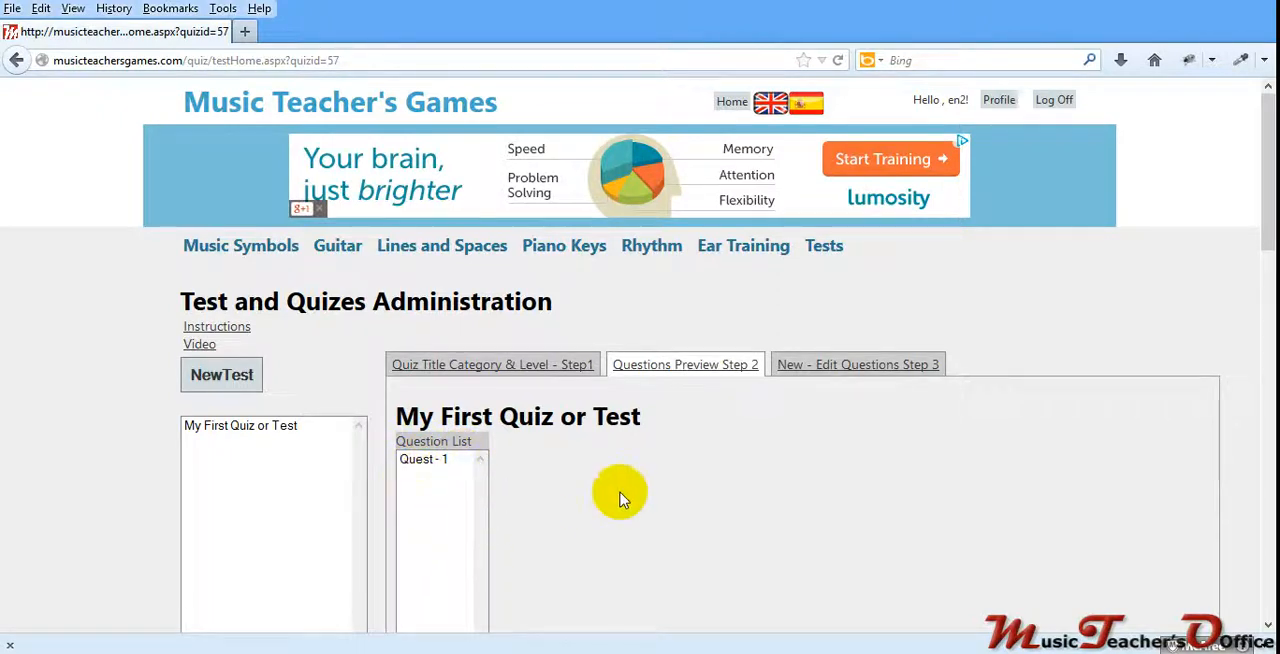
Step: Start another new question and set its question text to "Why am I making this video?"
left_click(803, 366)
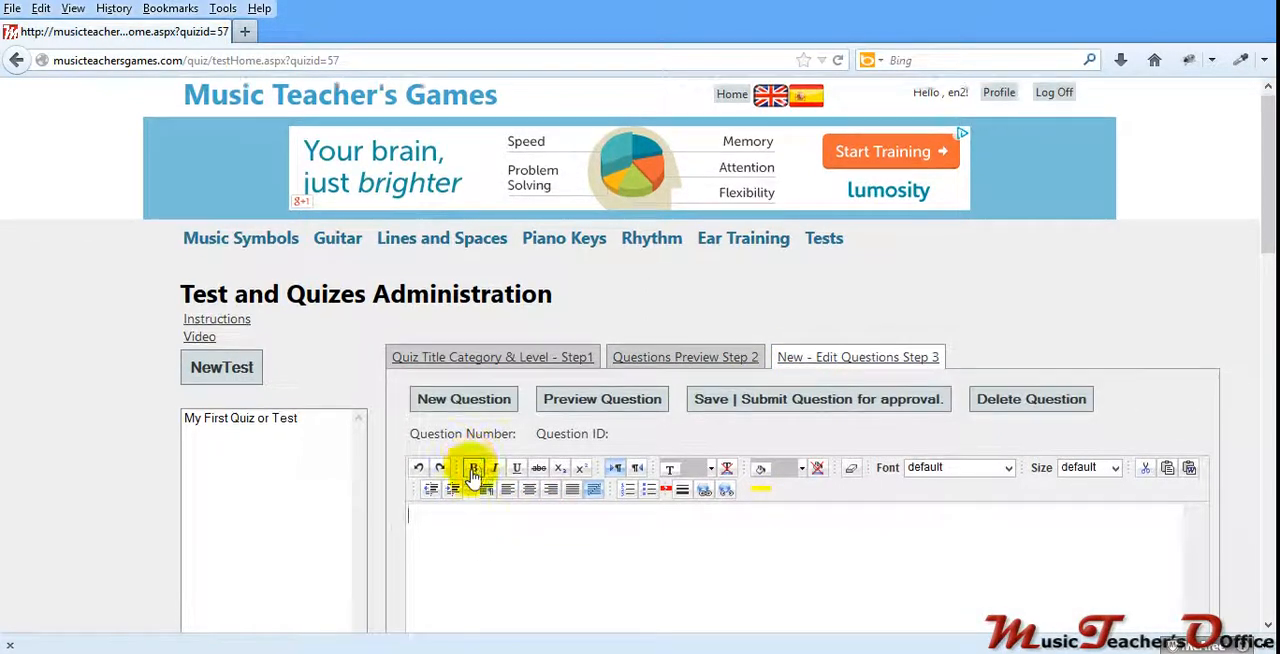
scroll(483, 466, "down", 2)
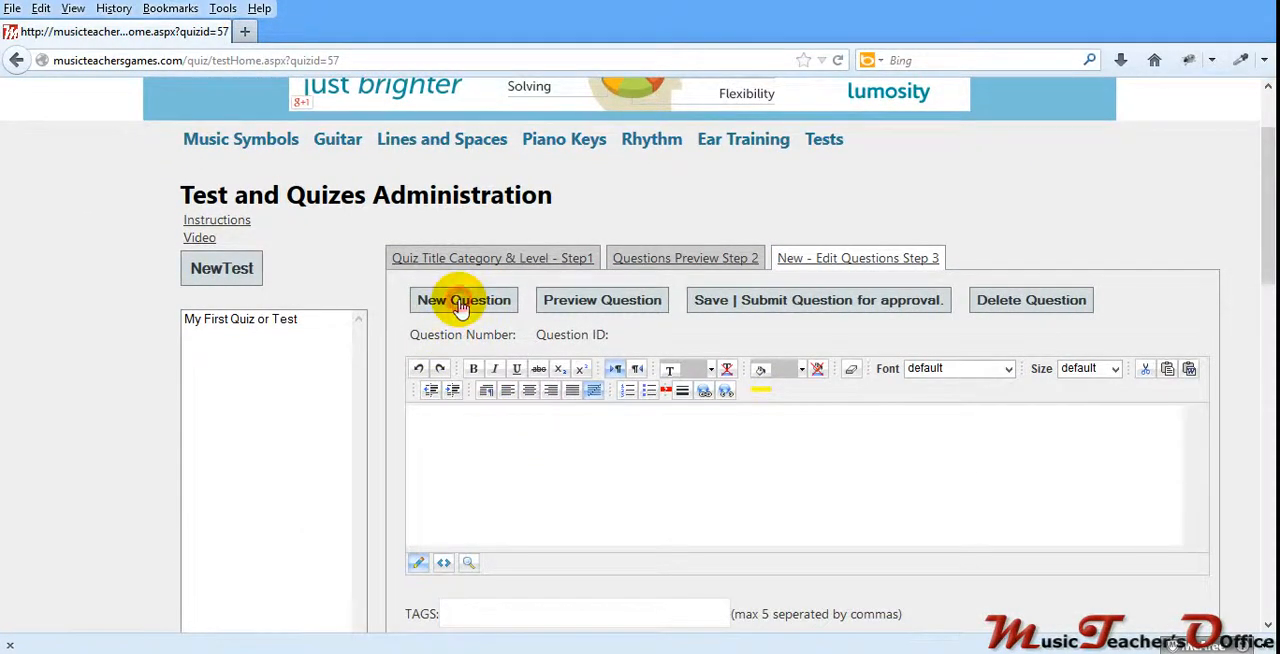
left_click(430, 420)
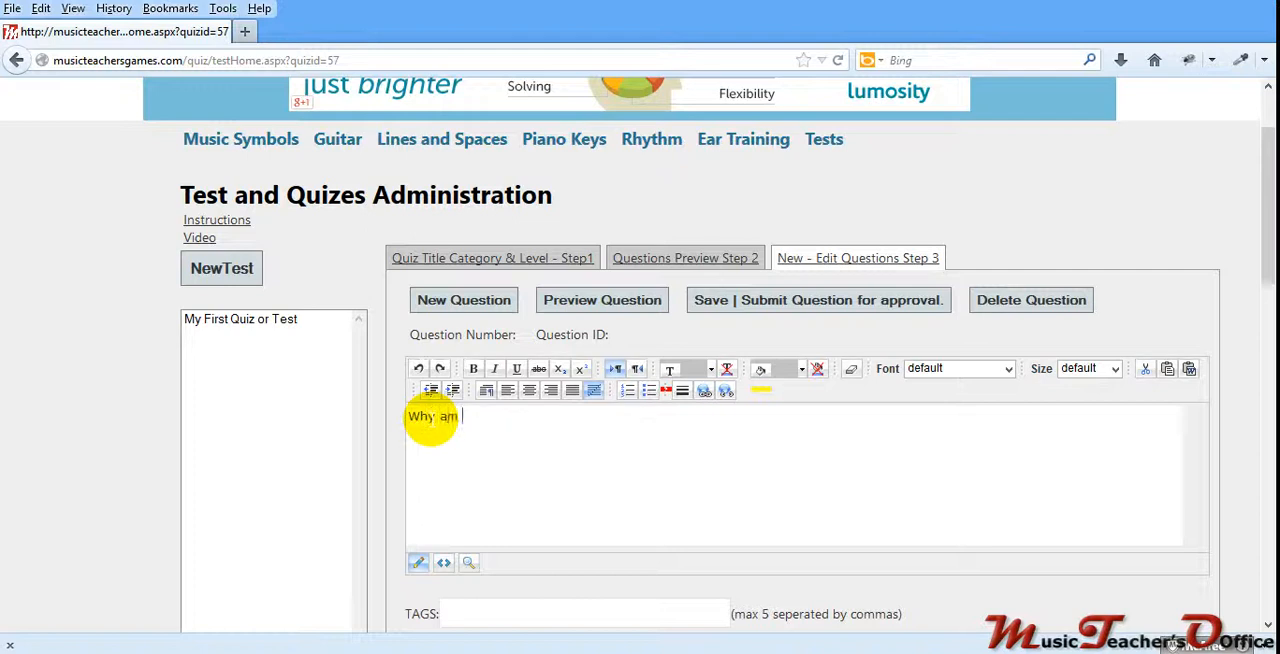
type("Why am I mak")
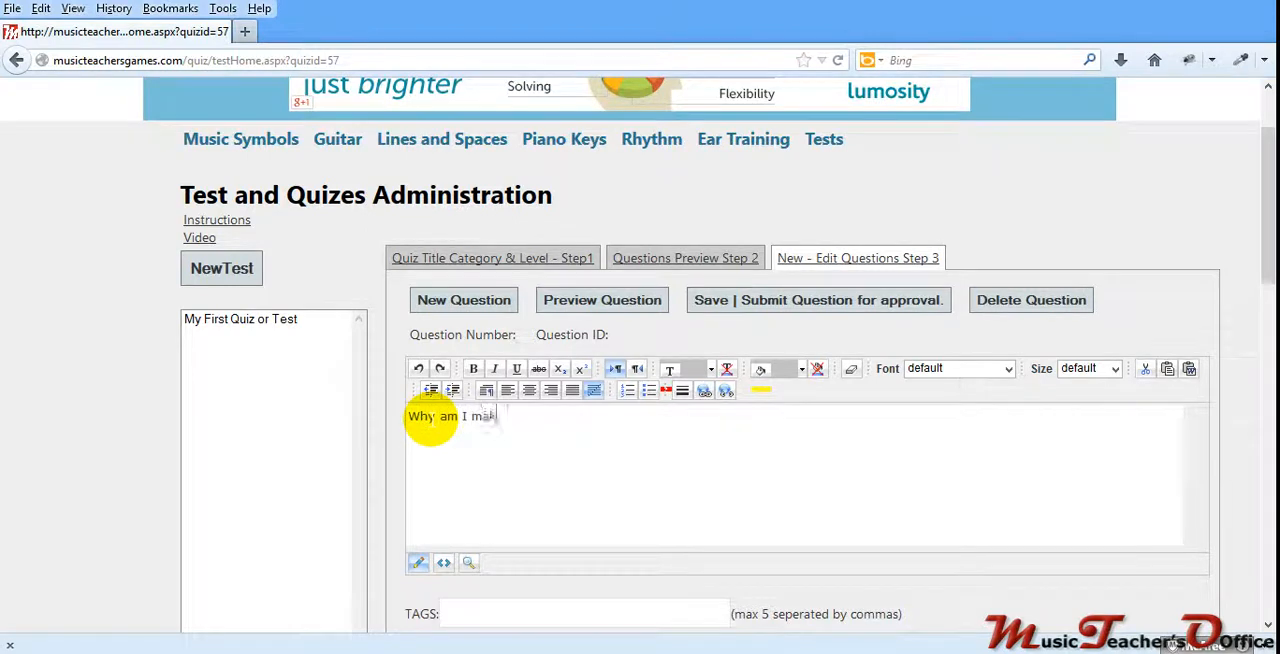
type("ing this video?")
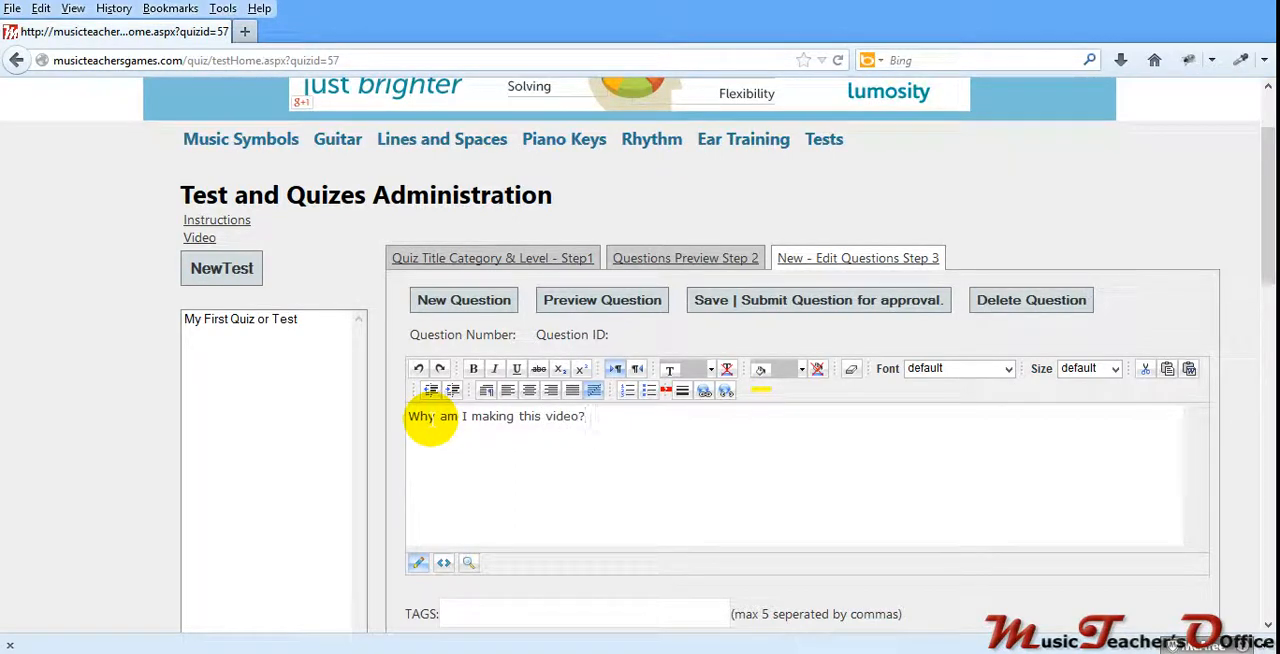
scroll(431, 423, "down", 4)
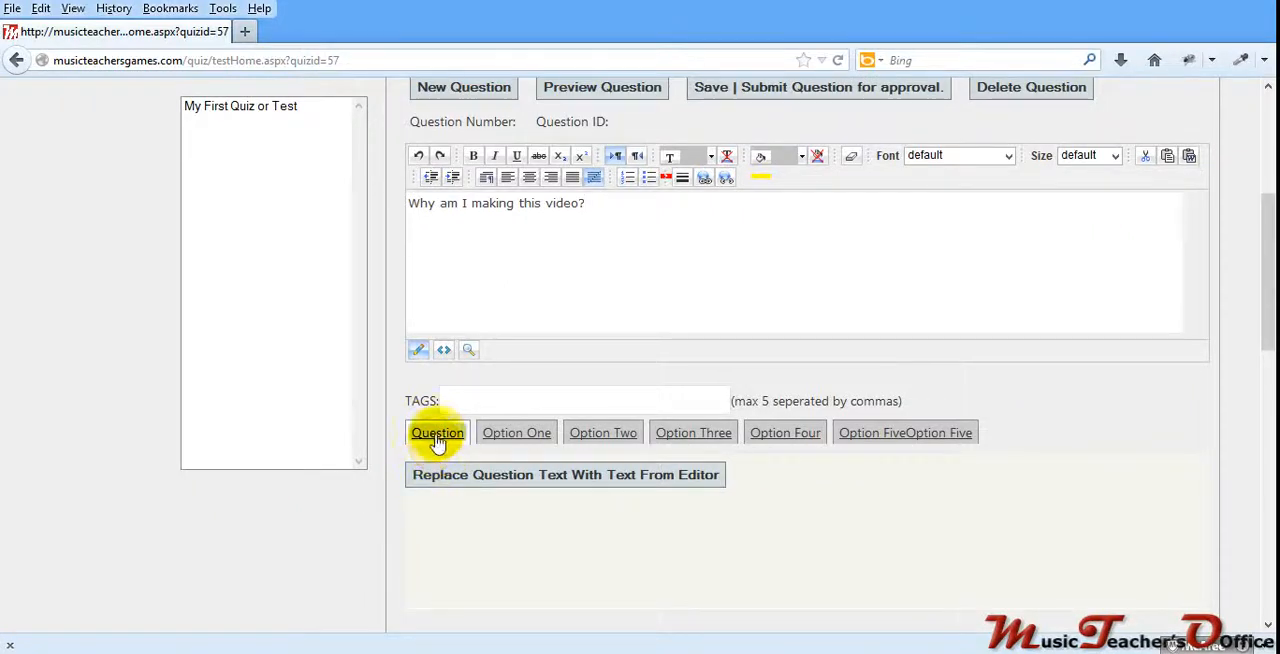
left_click(438, 437)
left_click(447, 480)
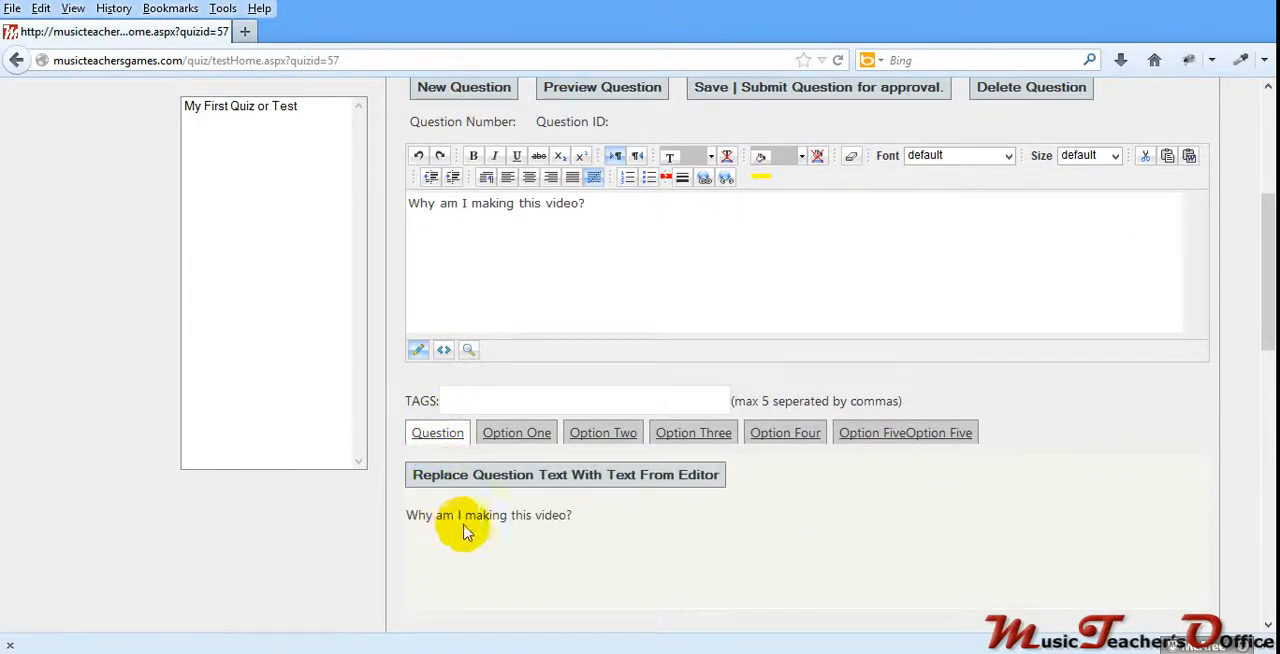
Step: Replace the editor text with "I am a really nice guy." and apply it to answer option one
scroll(520, 449, "up", 2)
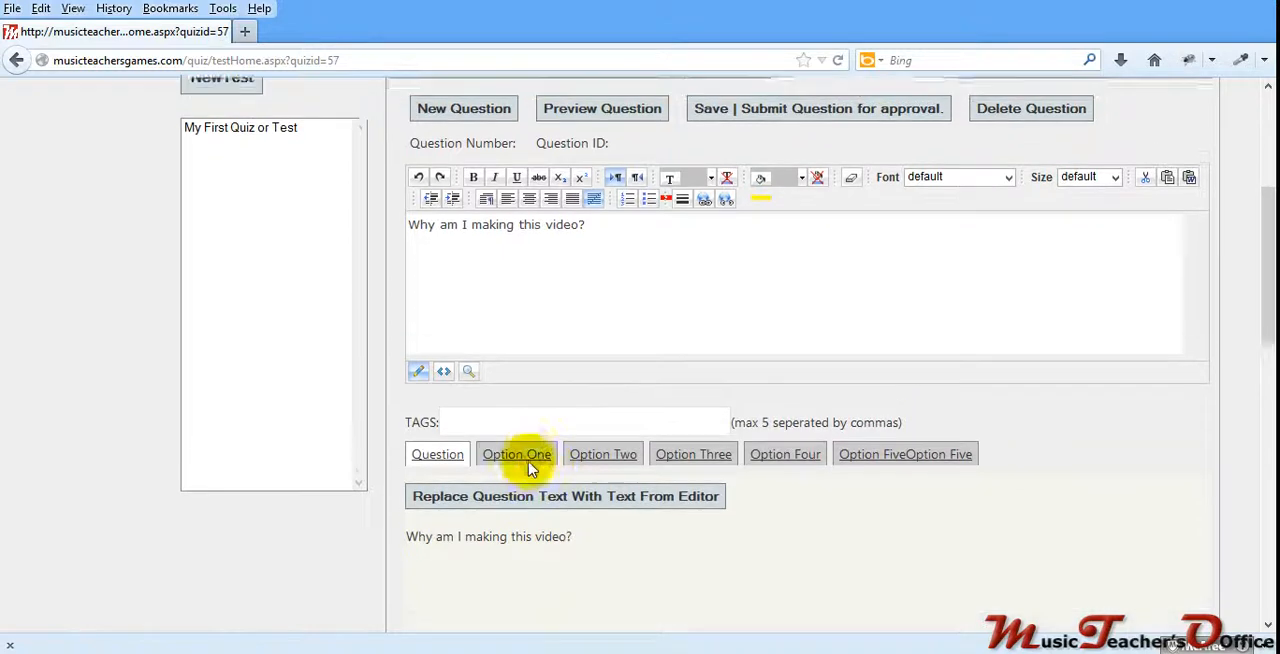
left_click_drag(590, 312, 408, 288)
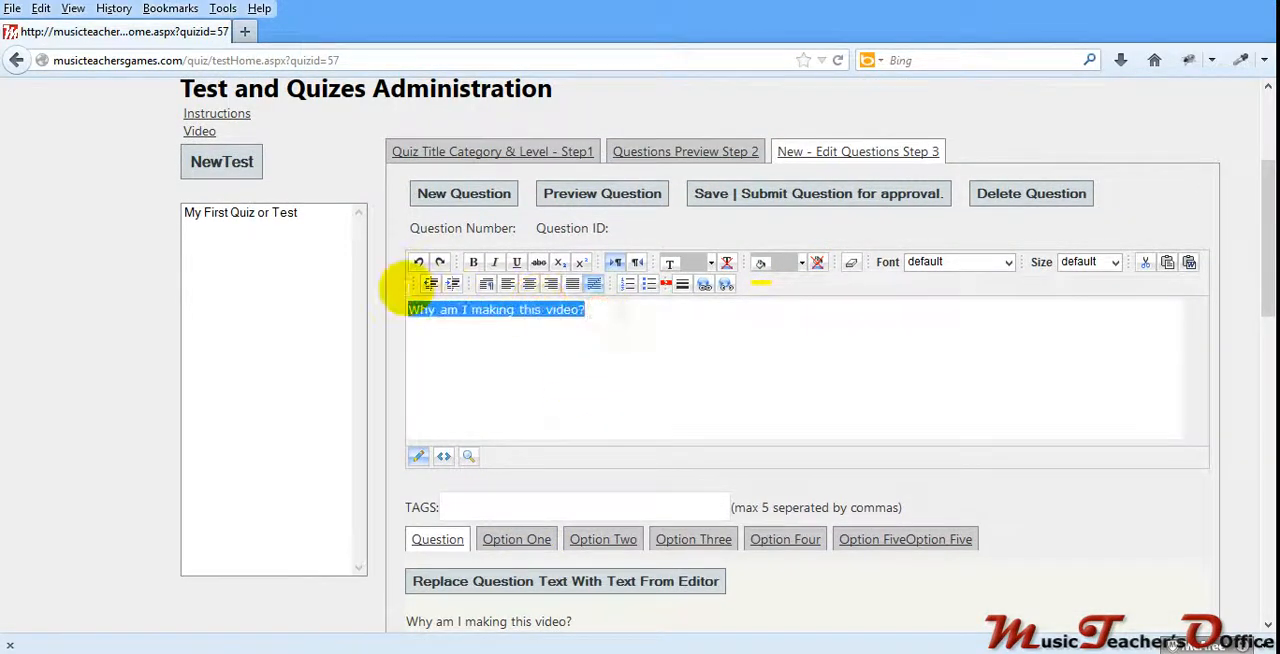
left_click(508, 536)
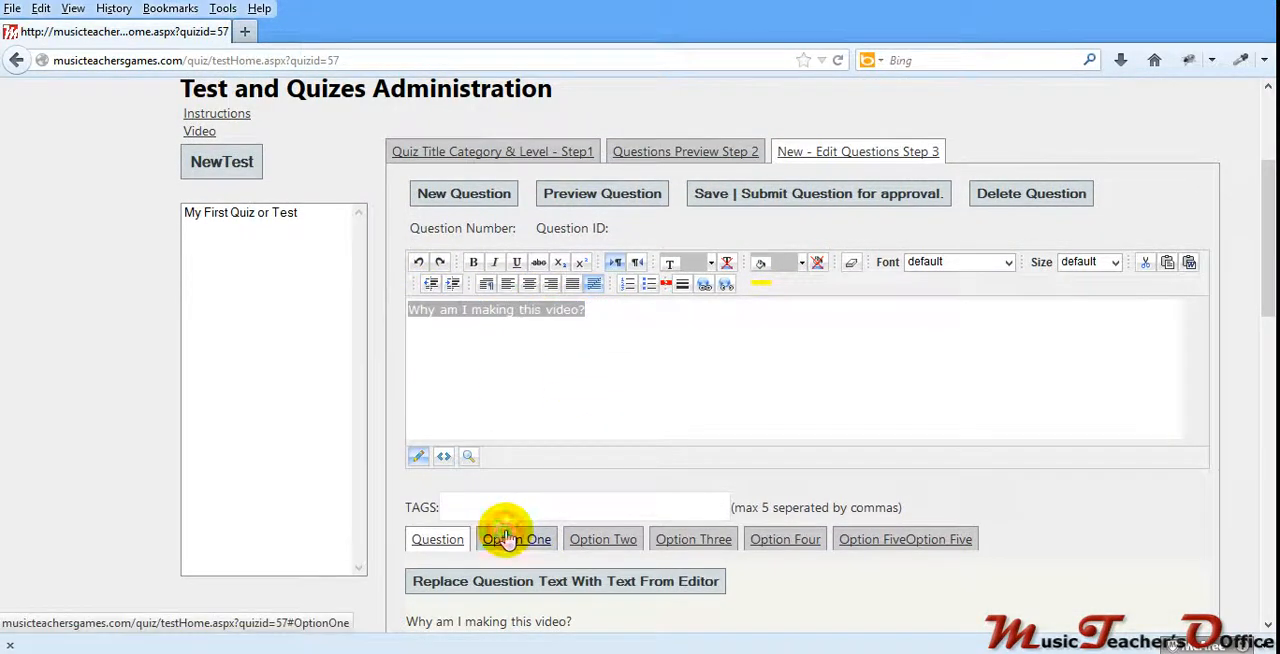
left_click(518, 539)
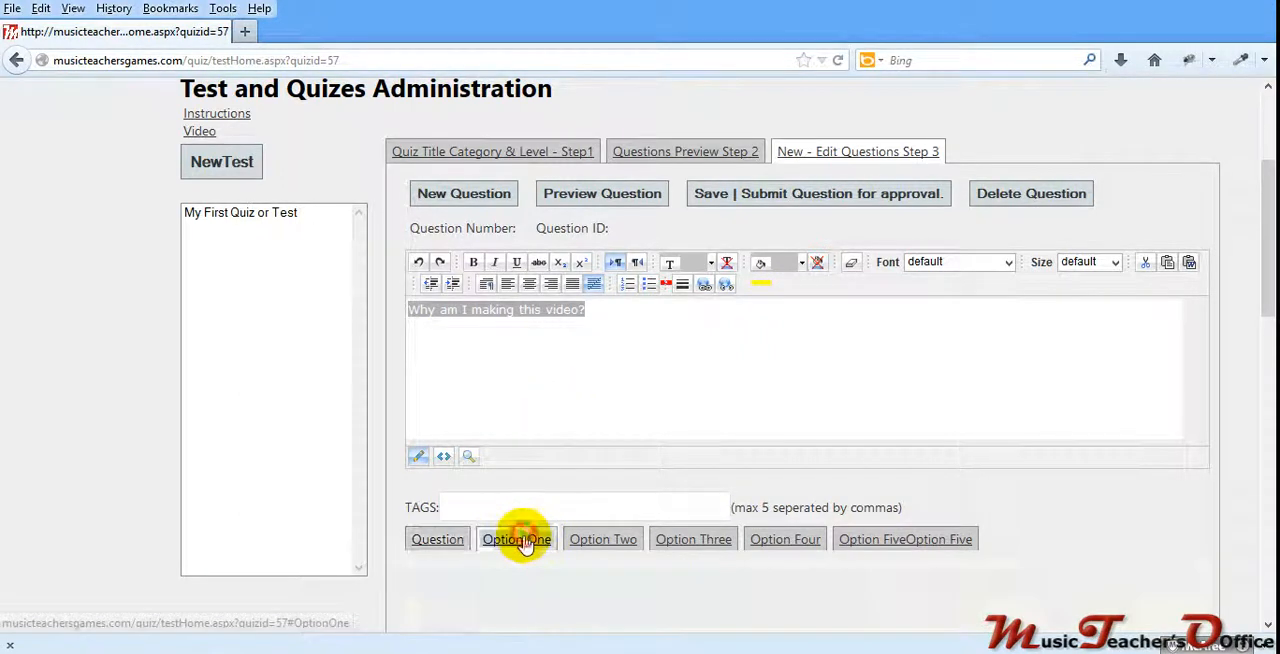
left_click(594, 309)
left_click(410, 309)
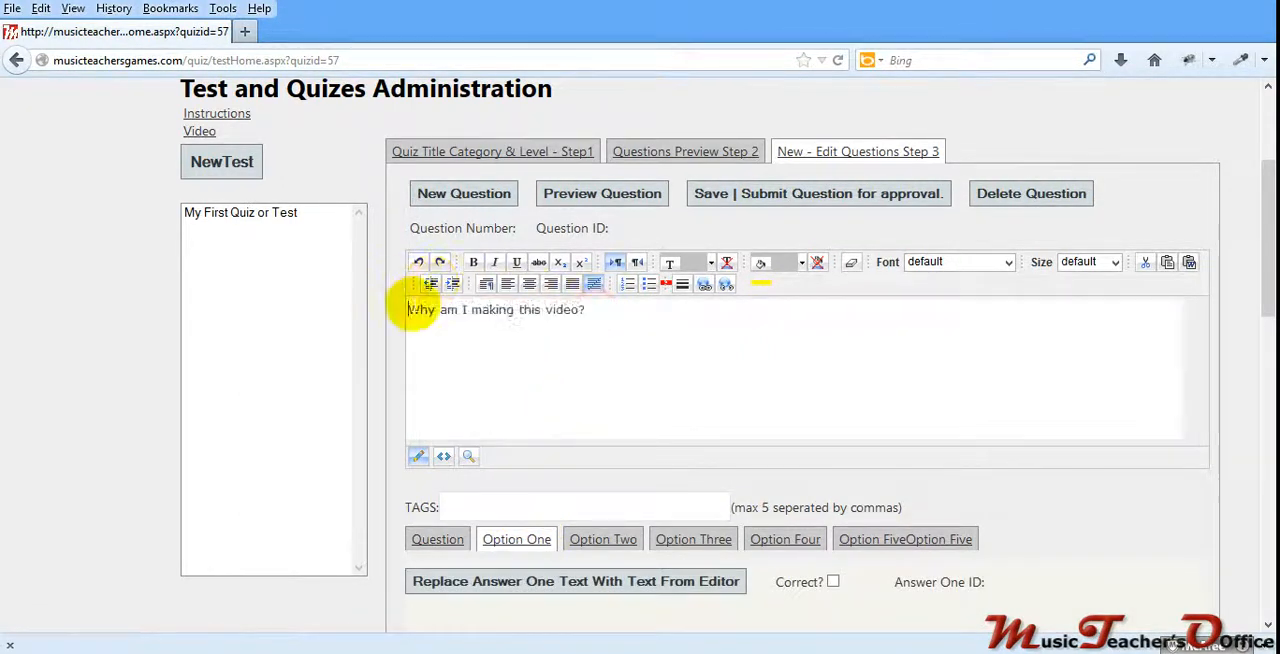
left_click_drag(594, 309, 400, 310)
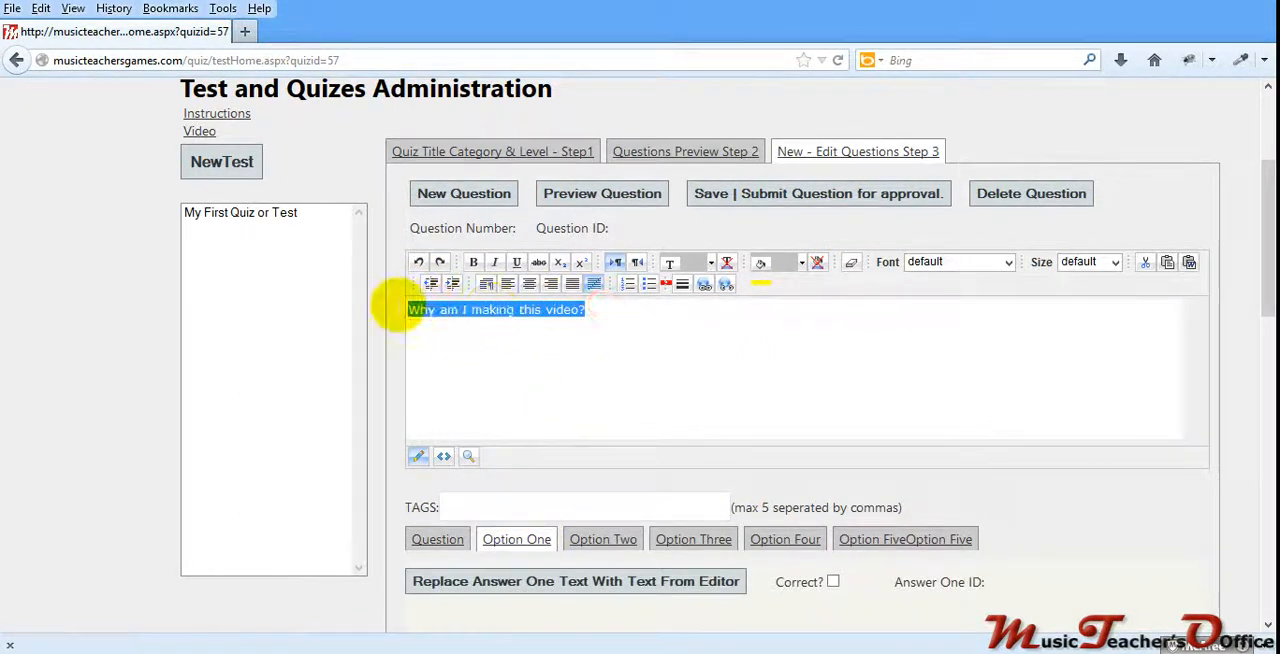
key("Delete")
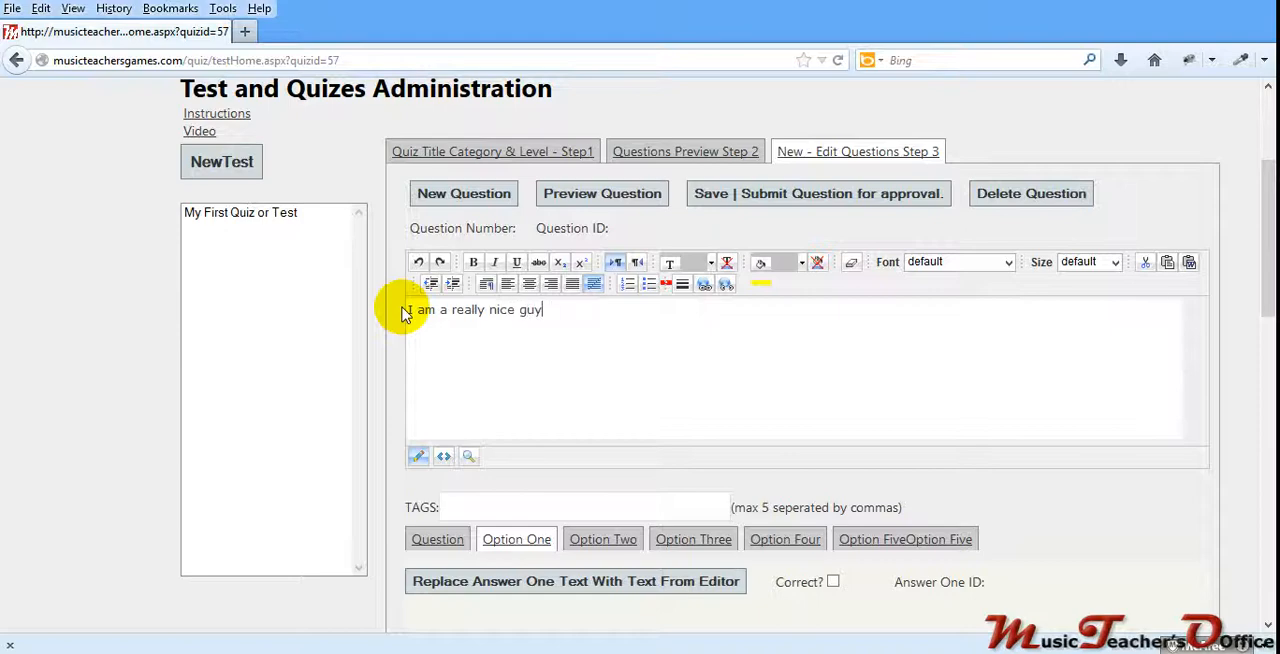
scroll(457, 457, "down", 5)
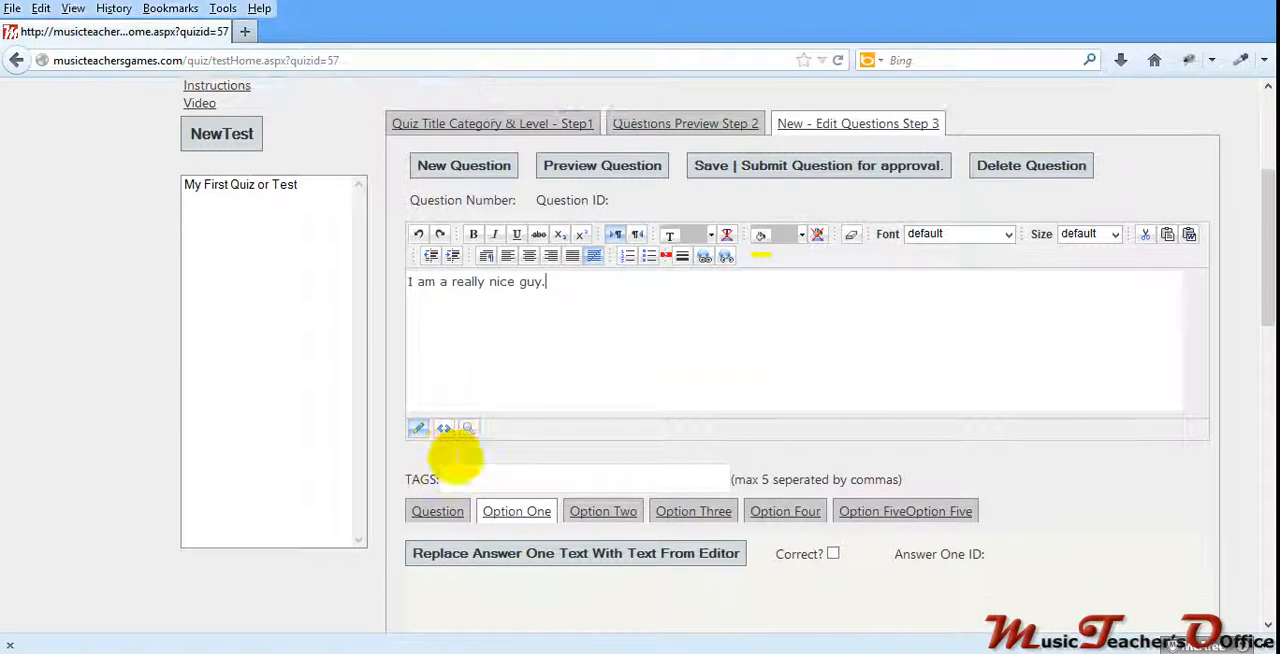
left_click(528, 268)
scroll(549, 354, "up", 3)
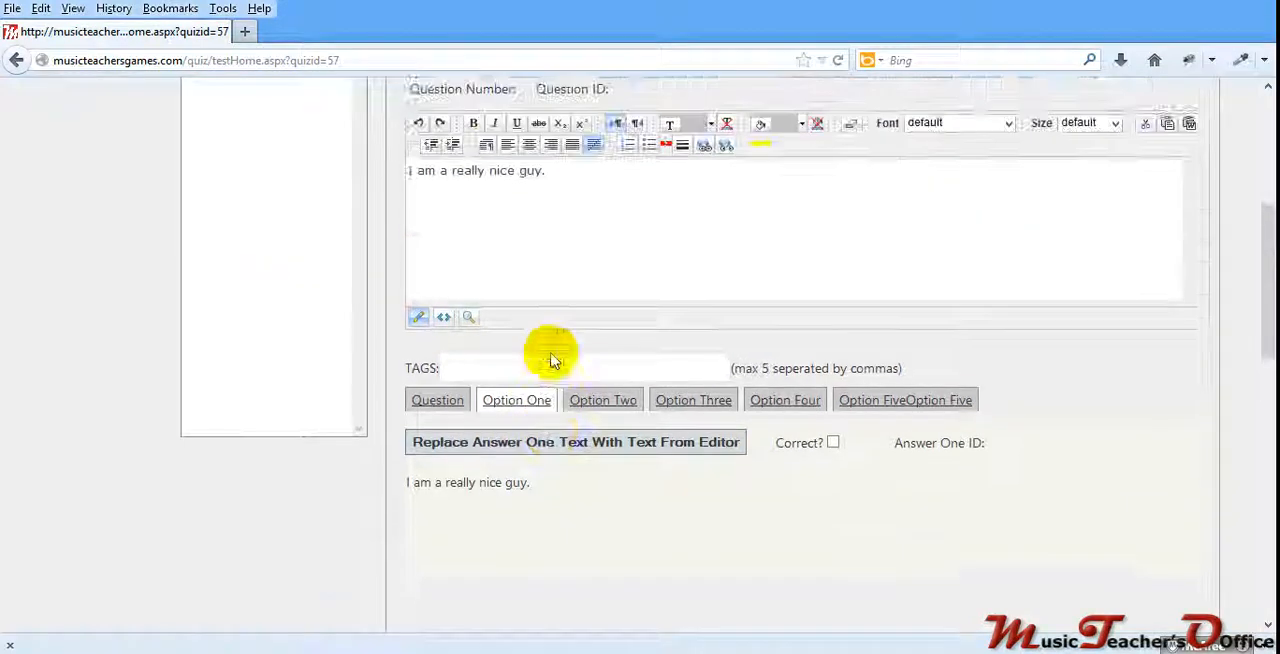
Step: Replace the editor text with "I want you to use this service." and apply it to answer option two
left_click(601, 432)
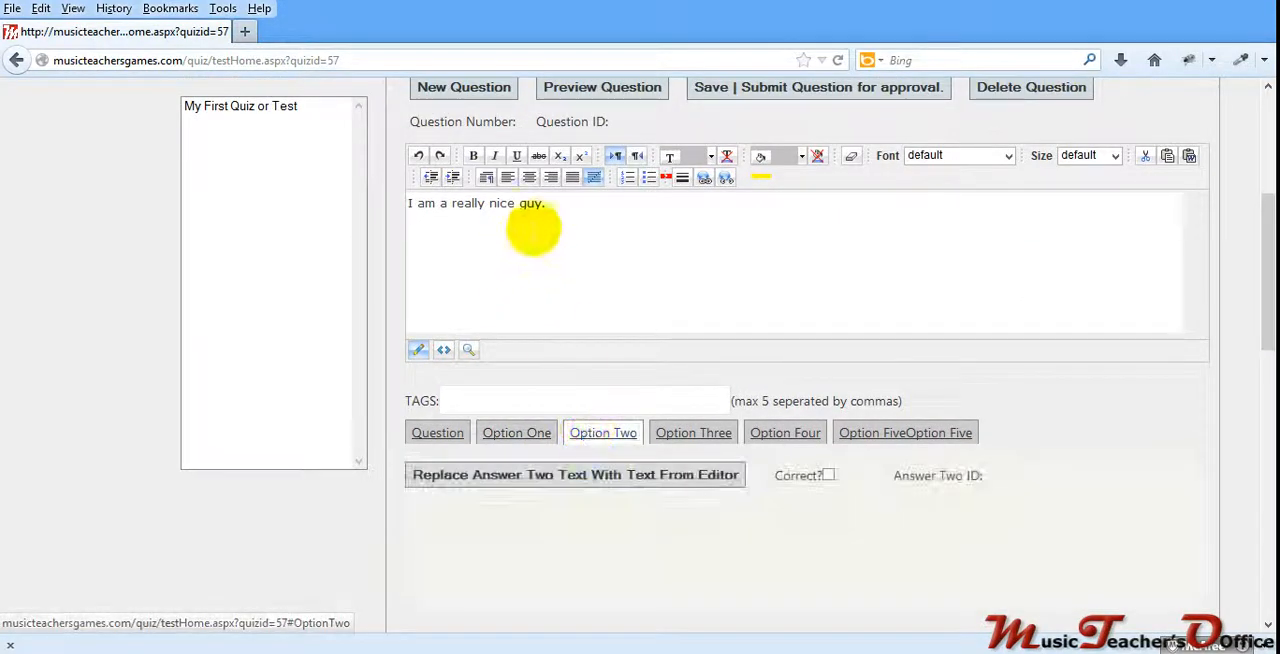
left_click_drag(545, 204, 412, 203)
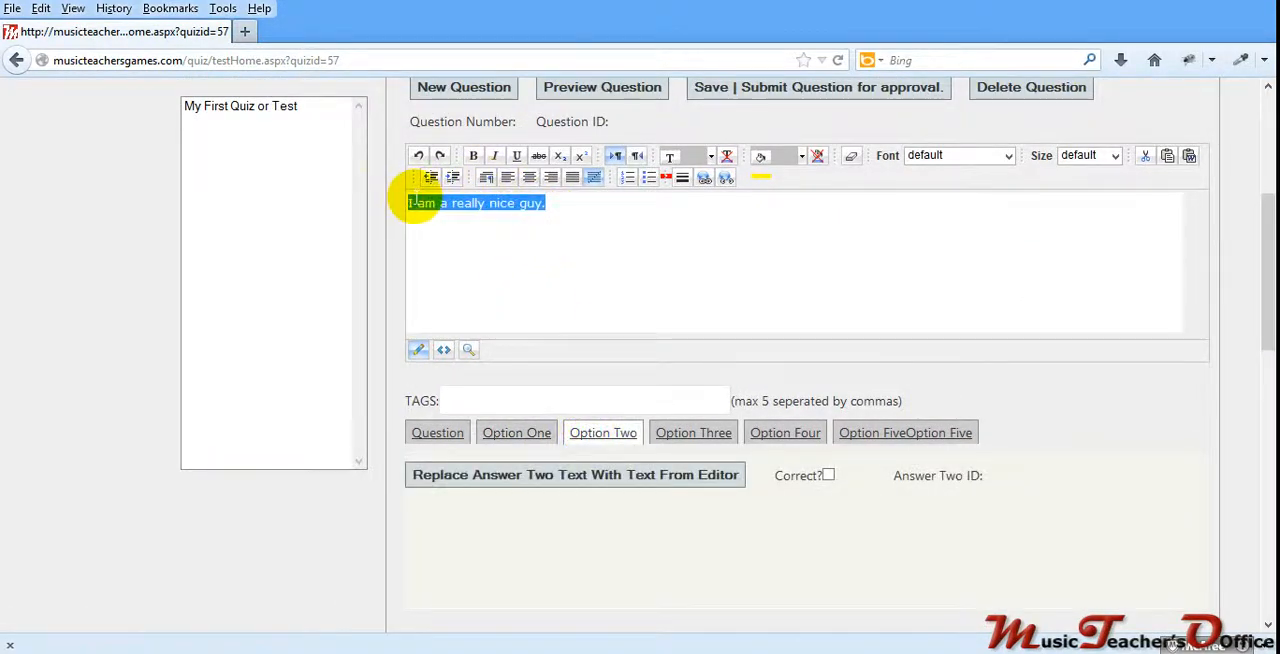
key("Delete")
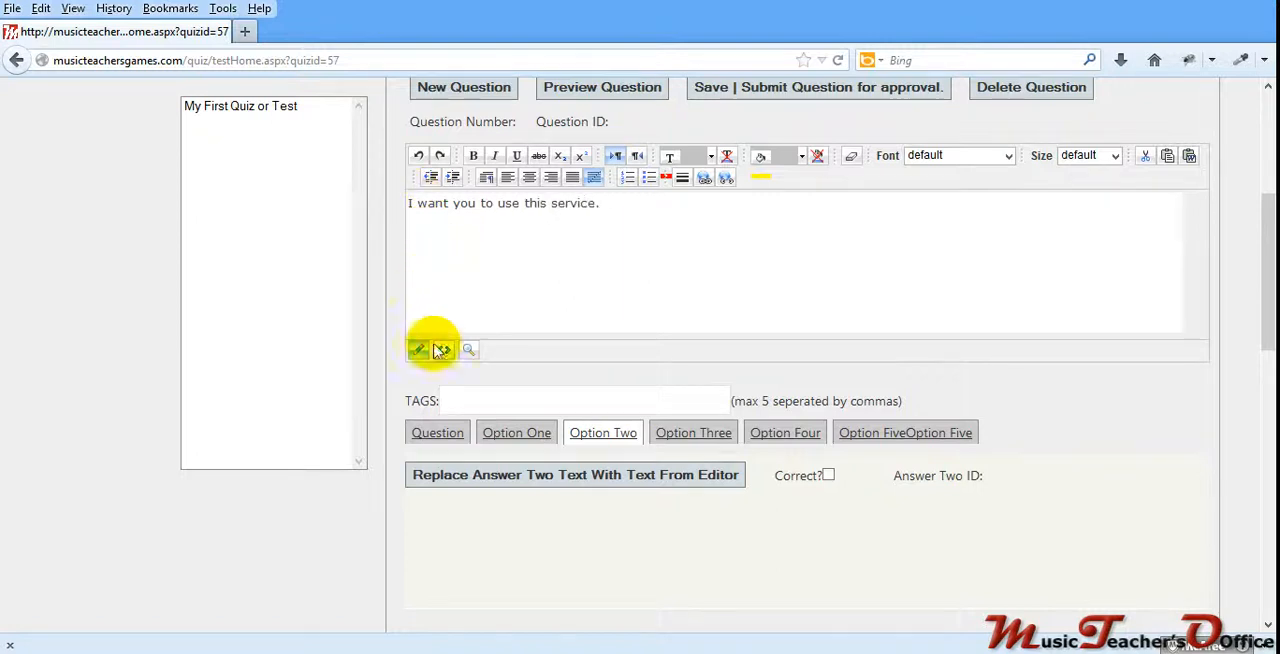
left_click(466, 478)
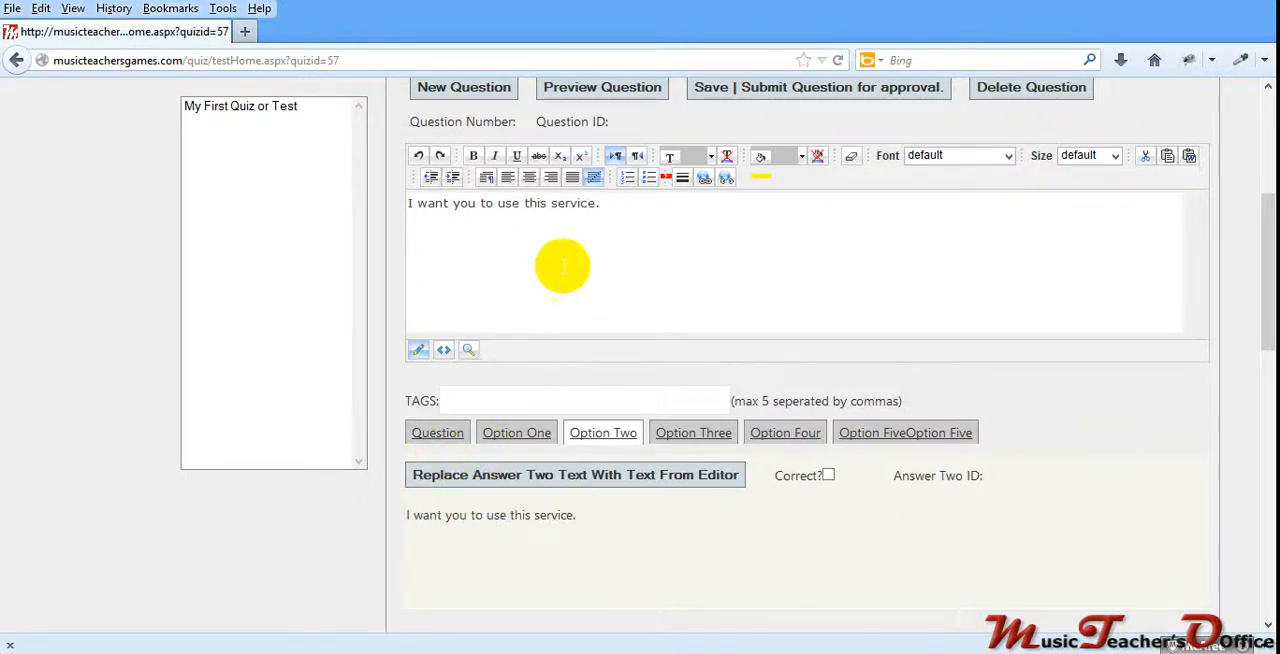
Step: Replace the editor text with "You deserve this." and apply it to answer option three
left_click(680, 437)
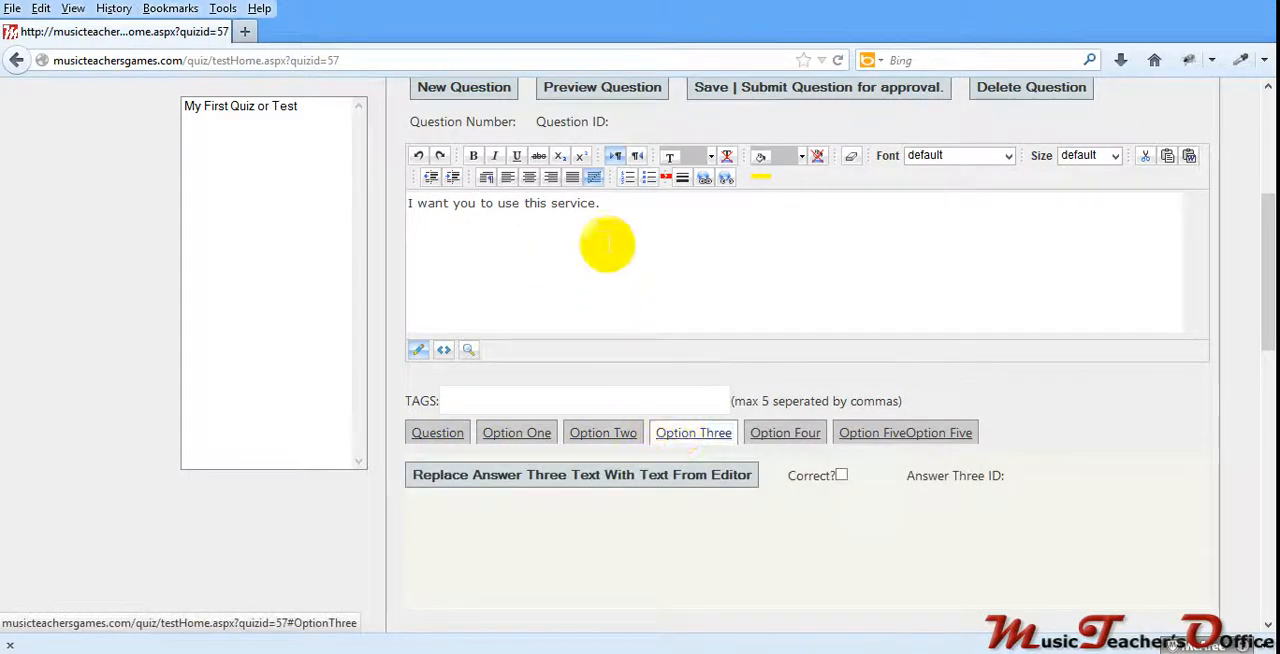
left_click_drag(605, 204, 395, 198)
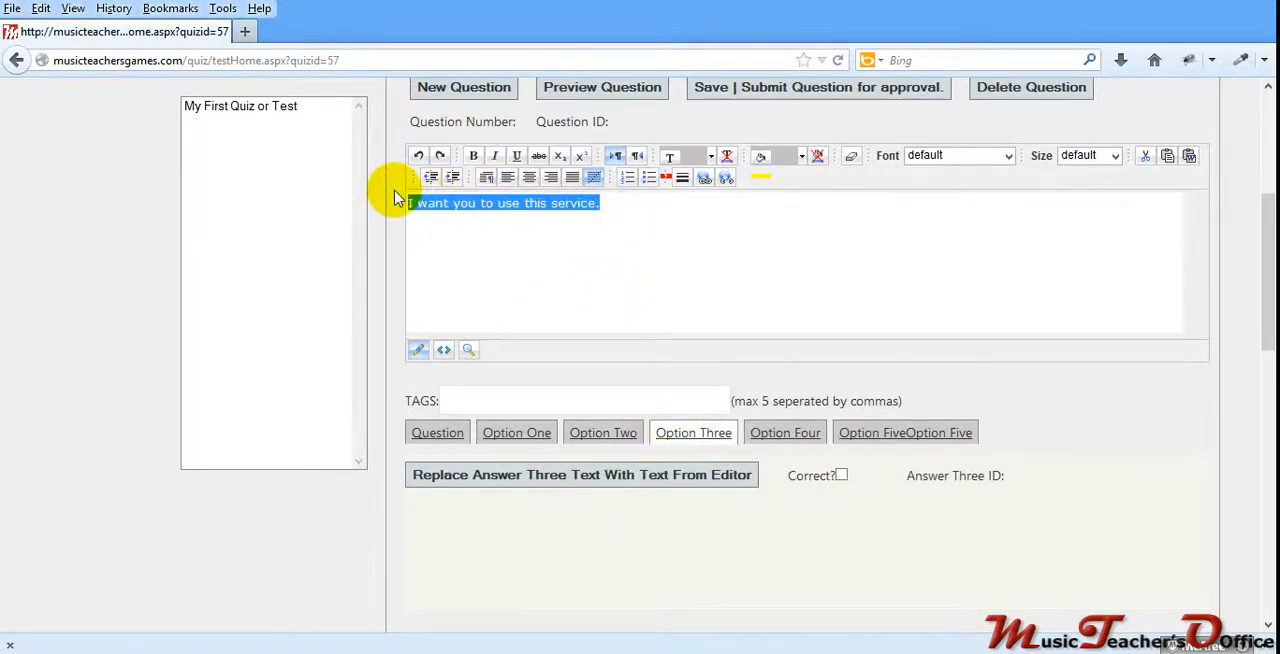
type("you")
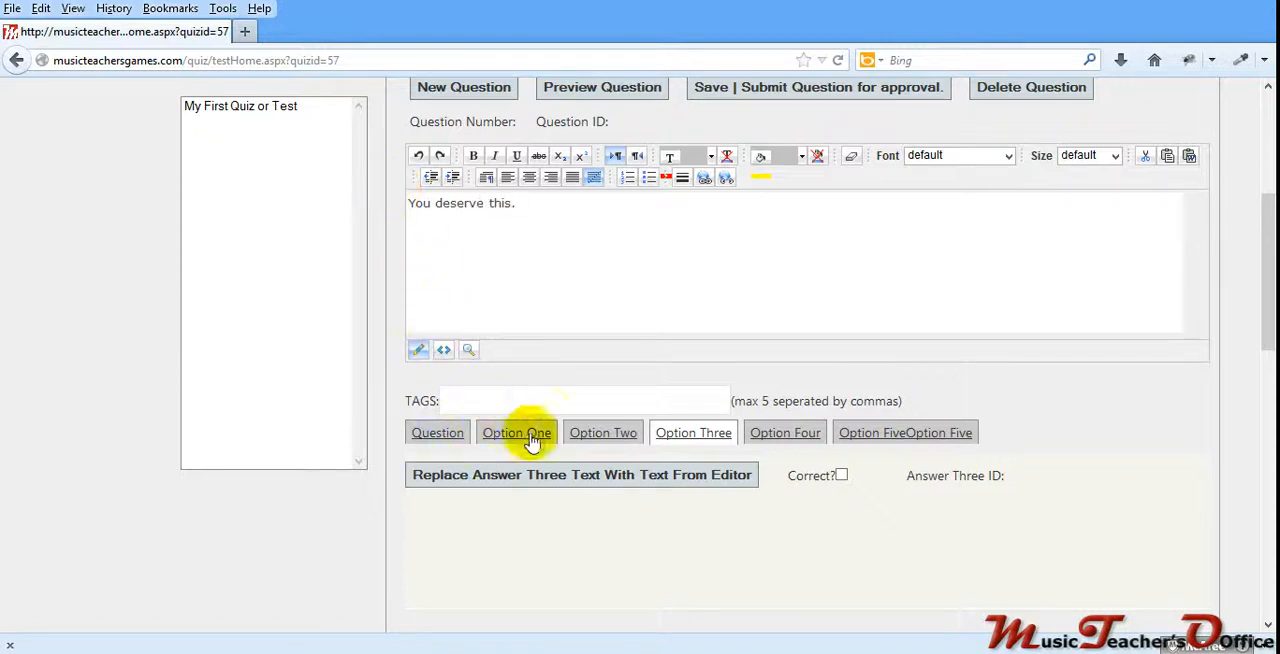
left_click(523, 478)
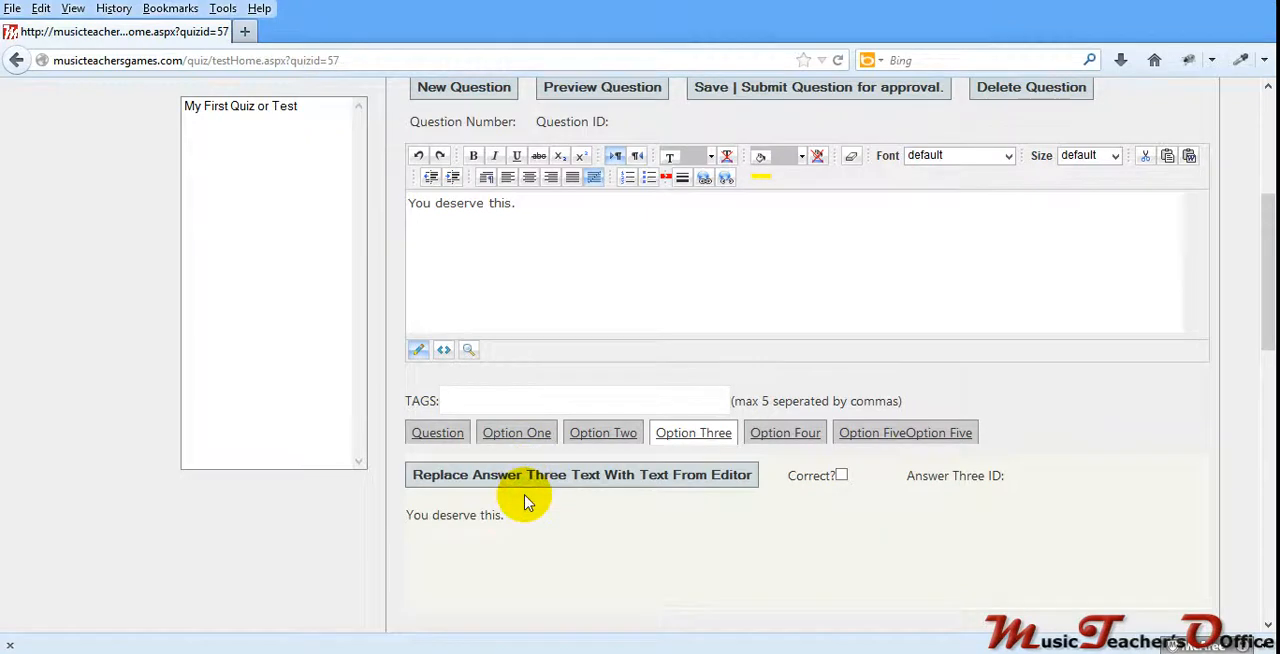
Step: Replace the editor text with "We all love music tests." and apply it to answer option four
left_click(762, 433)
left_click_drag(520, 208, 386, 190)
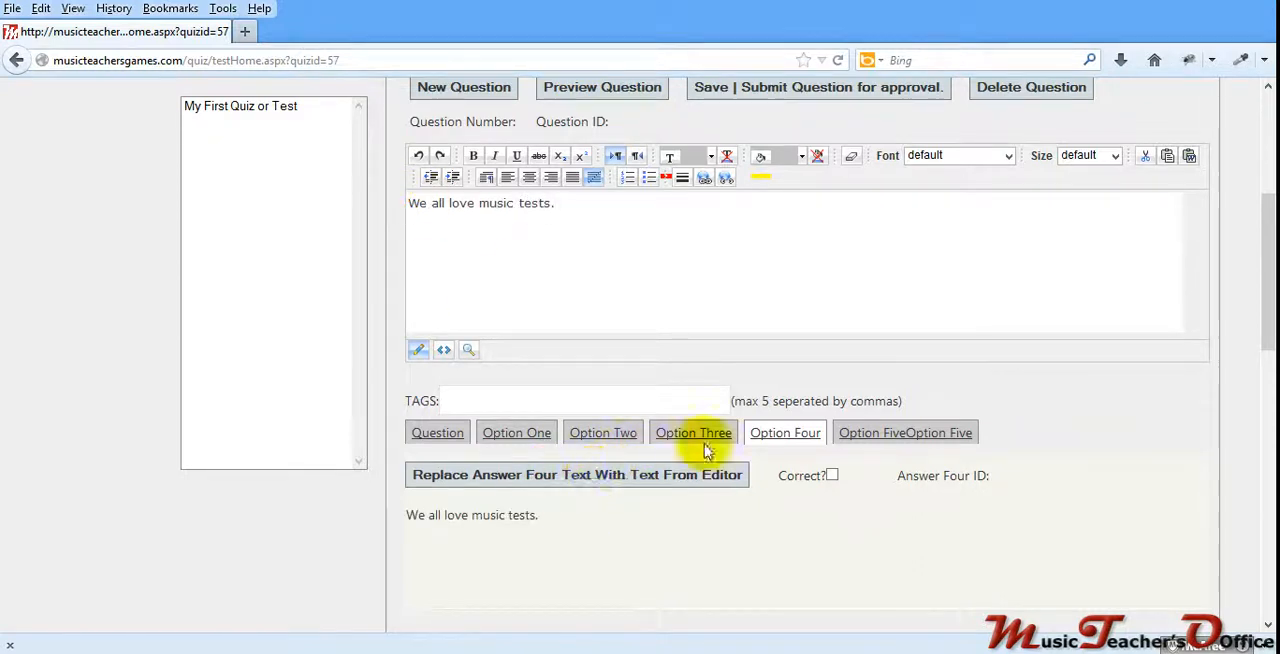
Step: Replace the editor text with "All of the above.", apply it to answer option five and mark that option as correct
left_click(853, 432)
left_click_drag(568, 203, 375, 204)
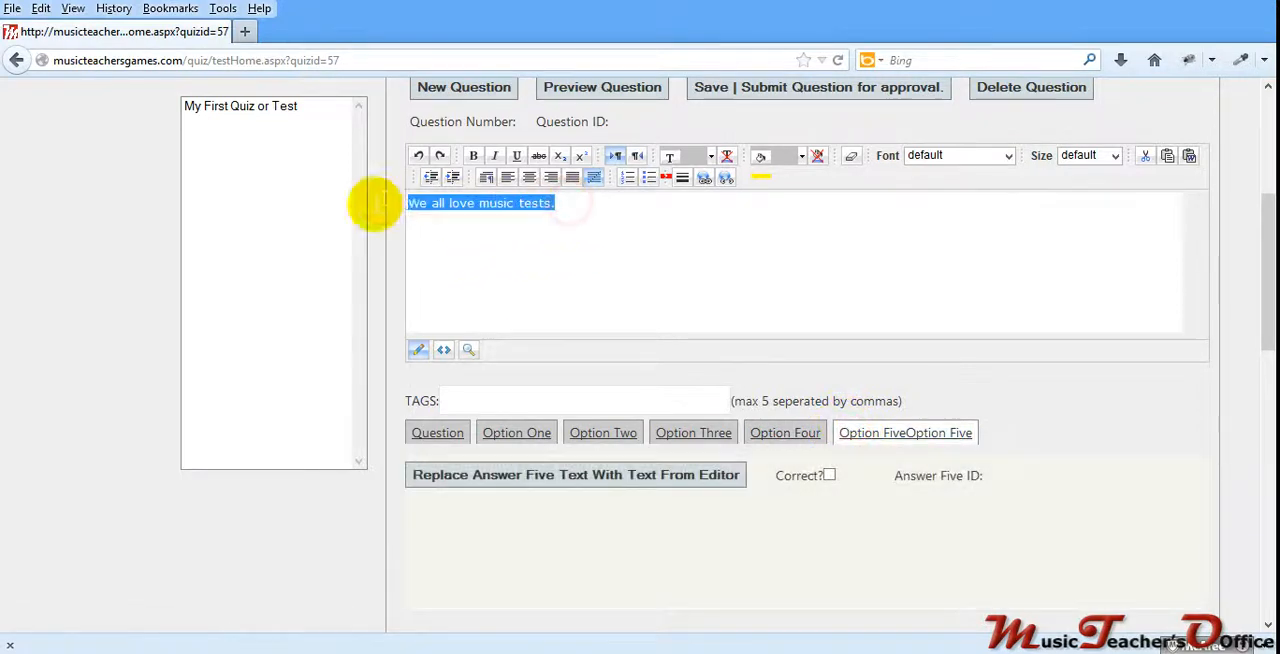
type("All of the above.")
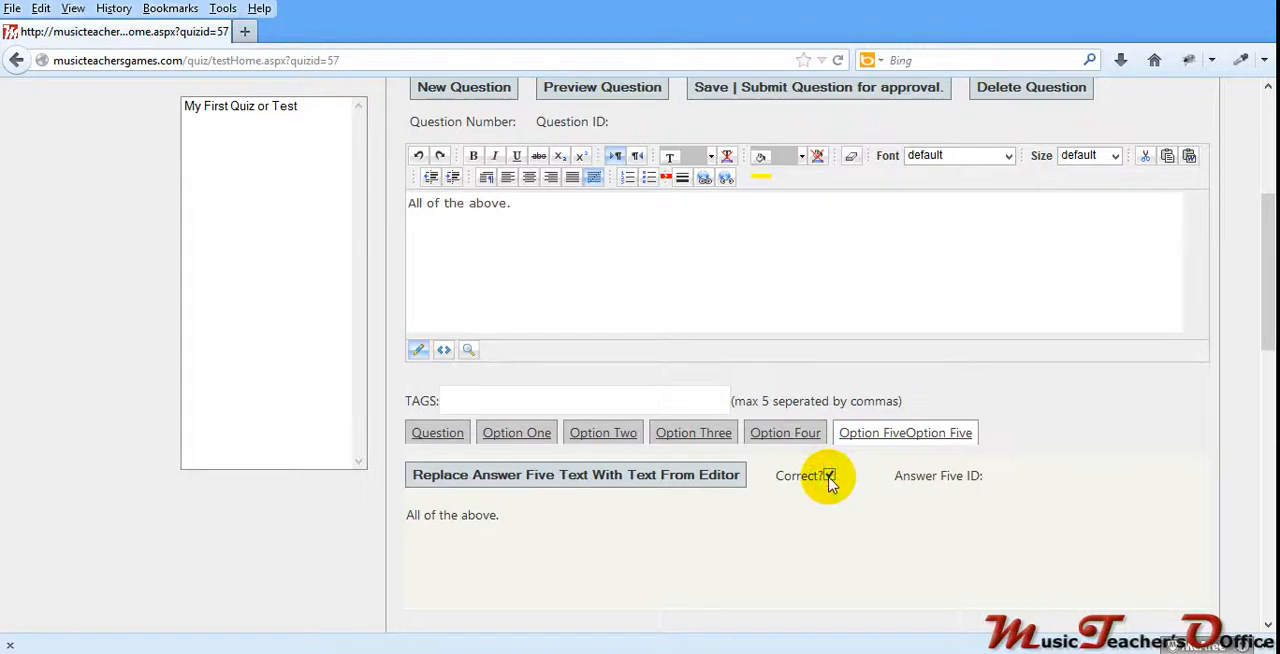
Step: Preview the "Why am I making this video?" question, close the preview, and save and submit the question for approval
scroll(643, 305, "up", 2)
left_click(590, 195)
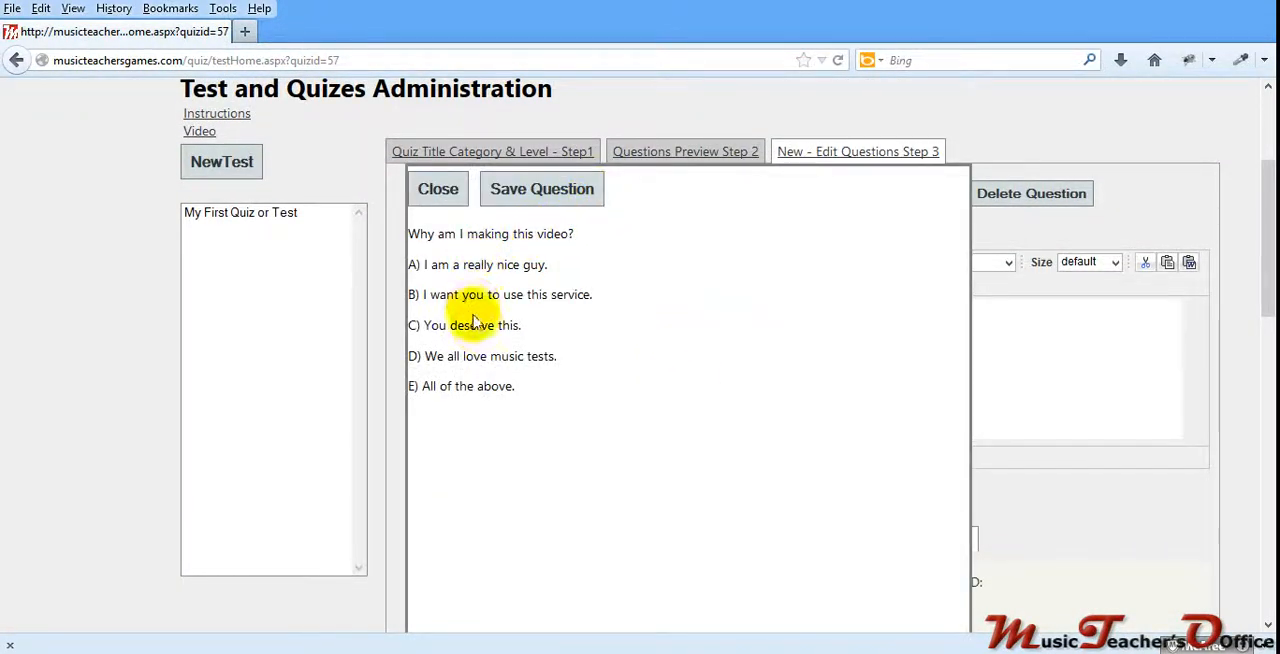
left_click(437, 193)
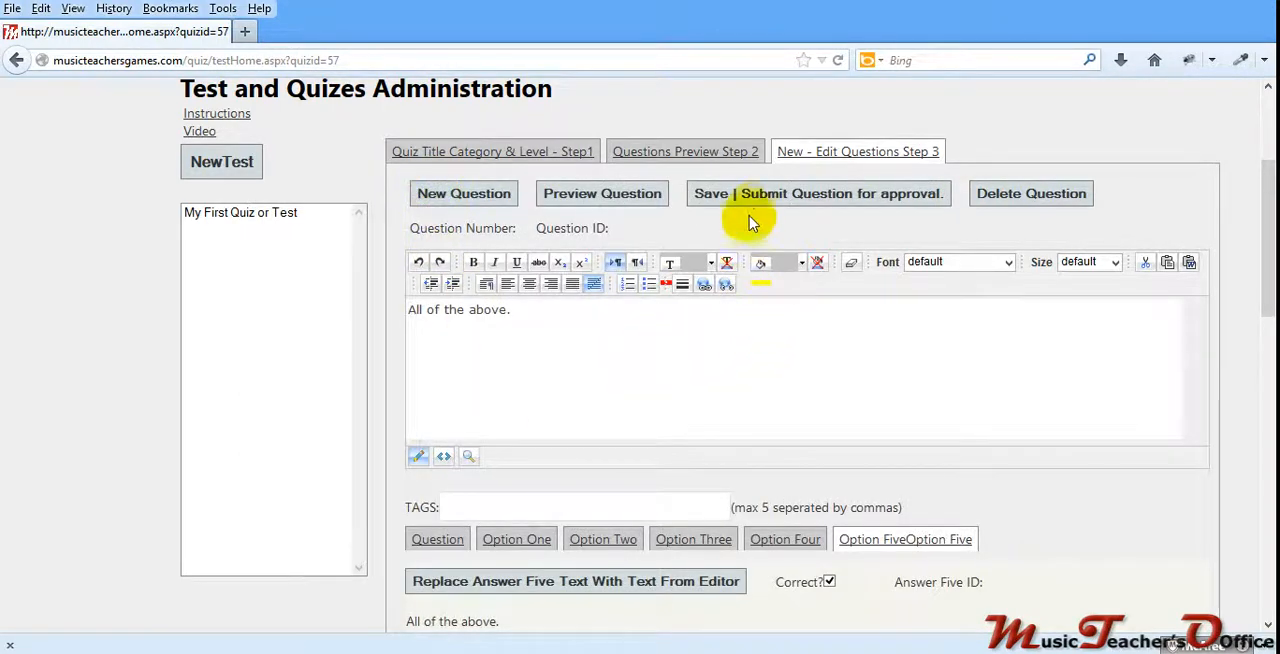
left_click(772, 197)
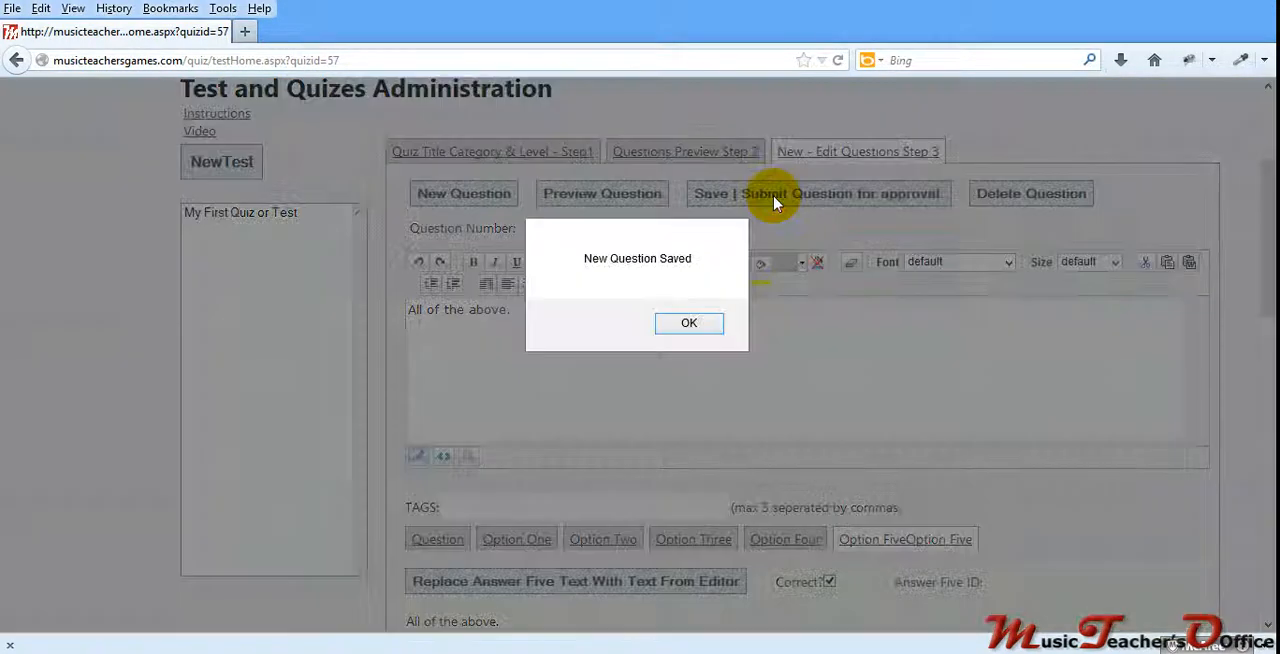
left_click(690, 323)
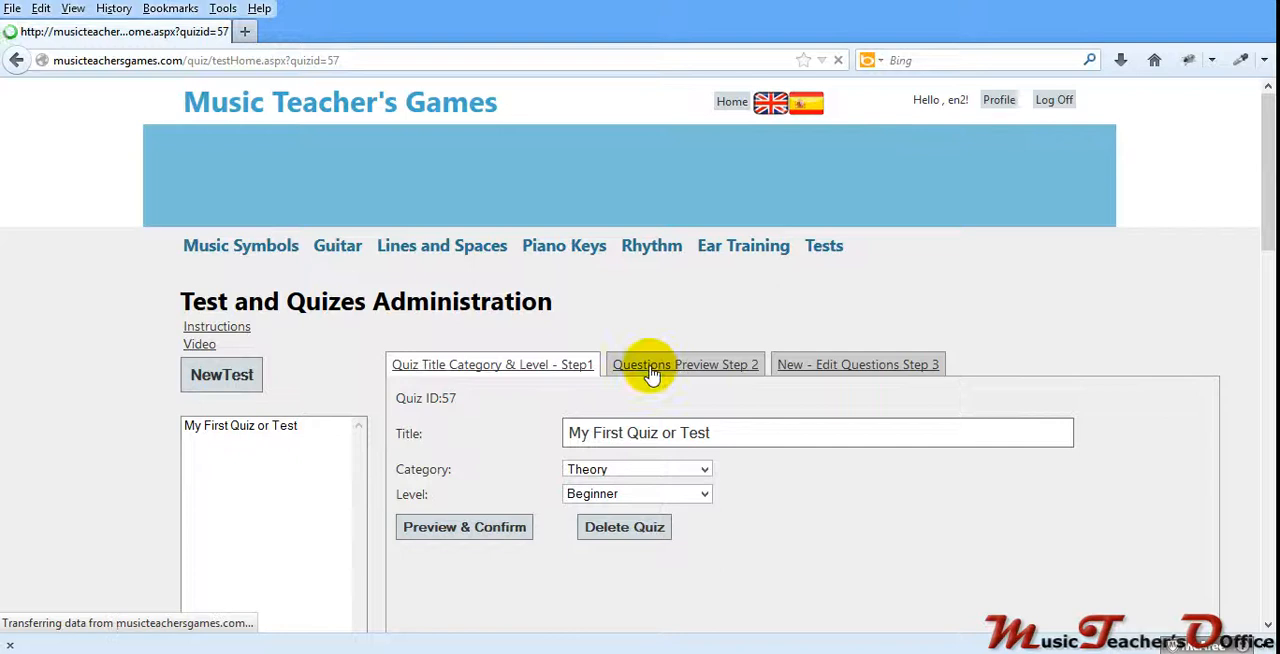
Step: Review the text and answer options of Quest - 1 and Quest - 2 in the quiz's question preview
left_click(650, 368)
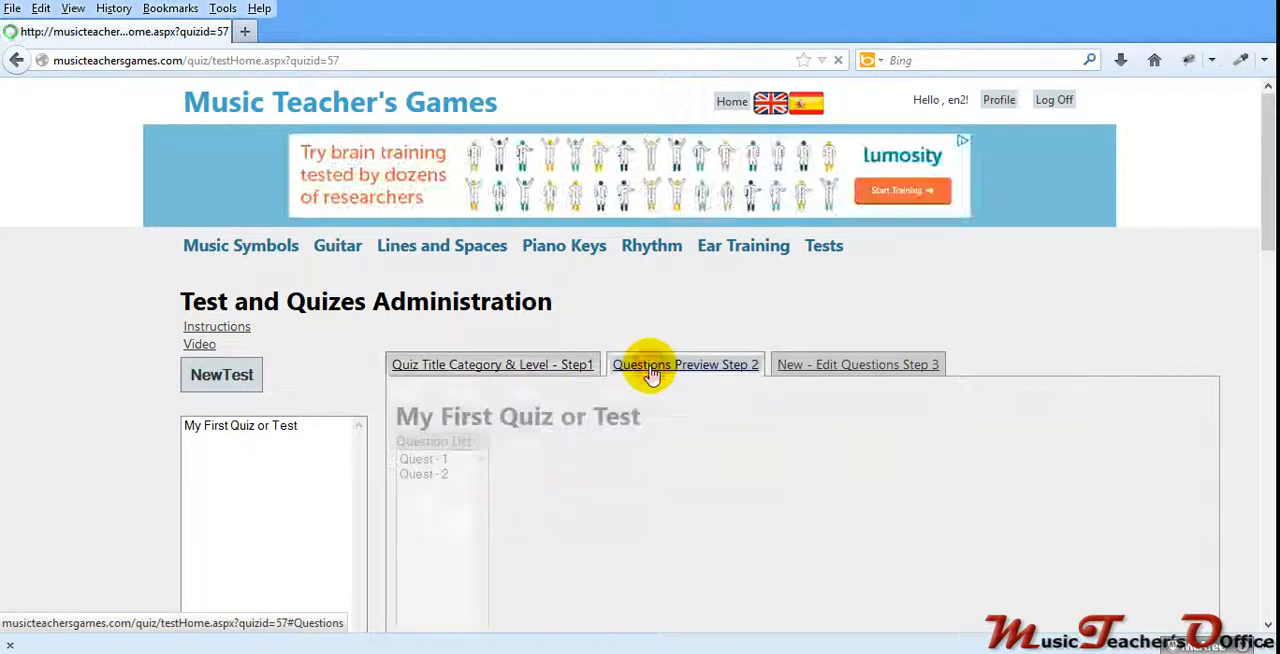
scroll(570, 430, "down", 2)
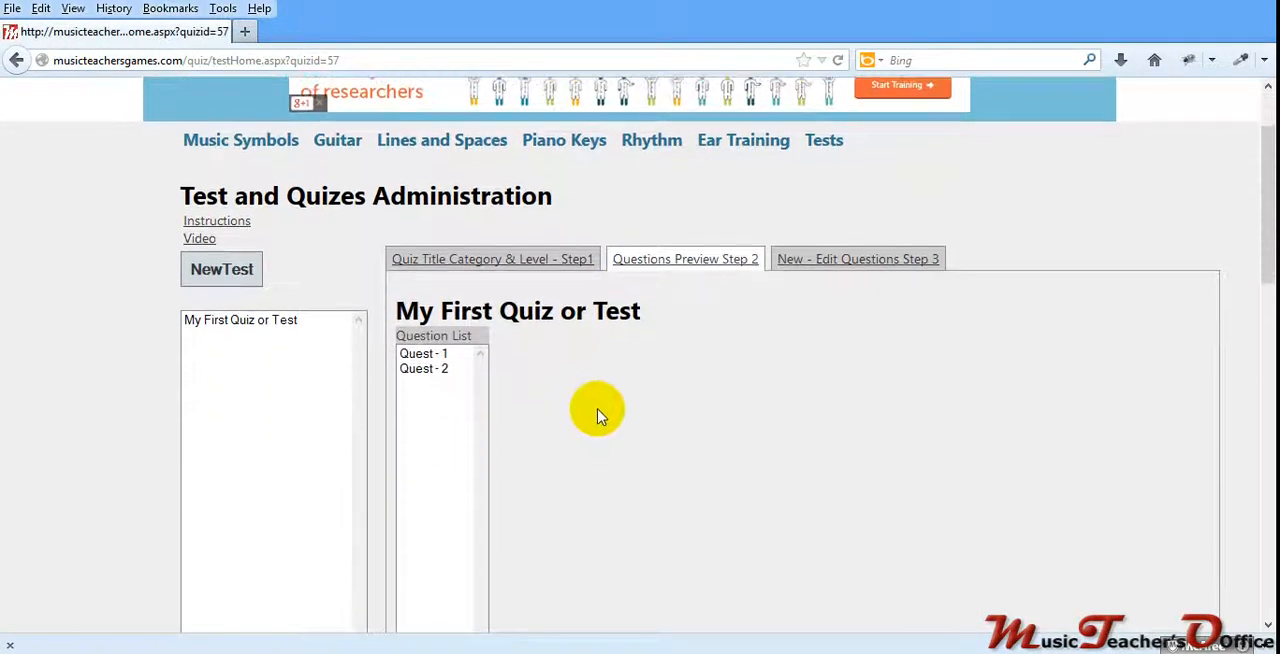
left_click(421, 354)
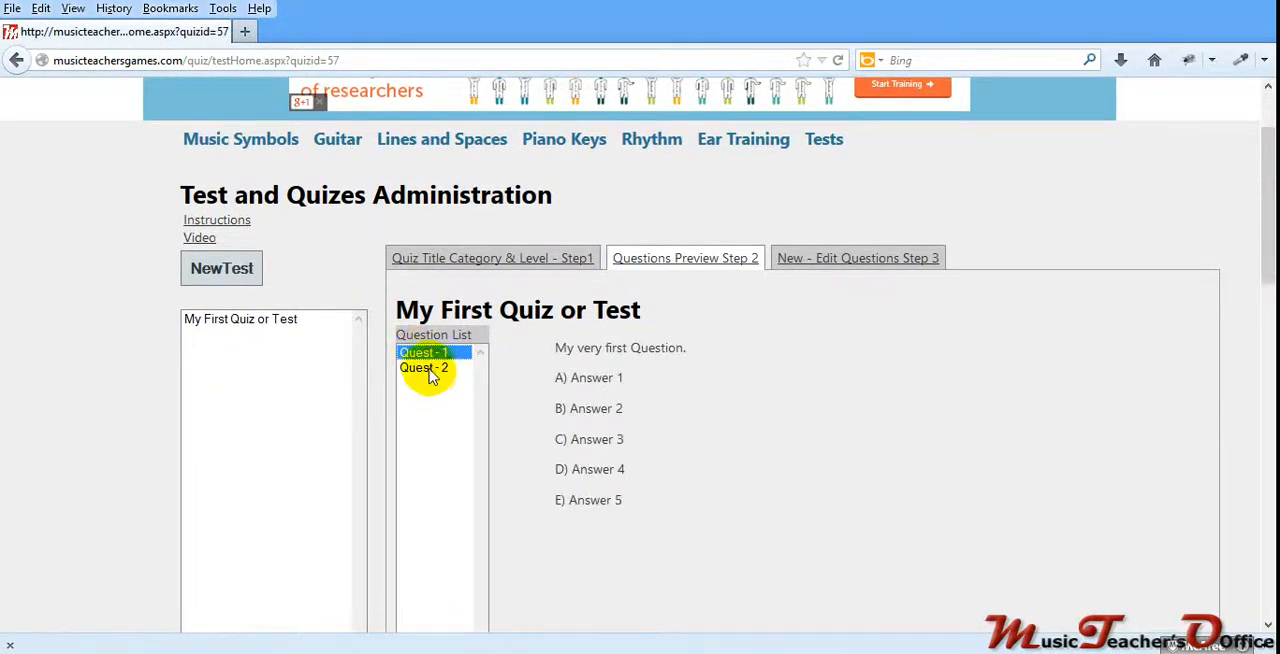
left_click(428, 369)
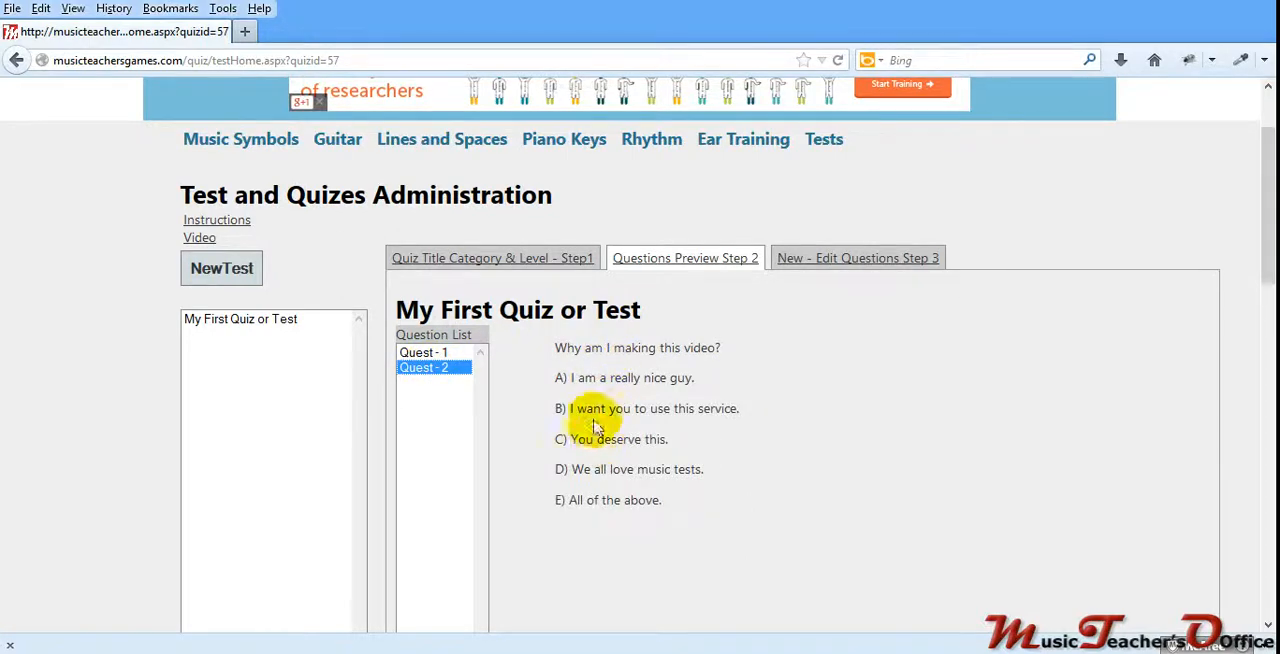
scroll(590, 427, "down", 3)
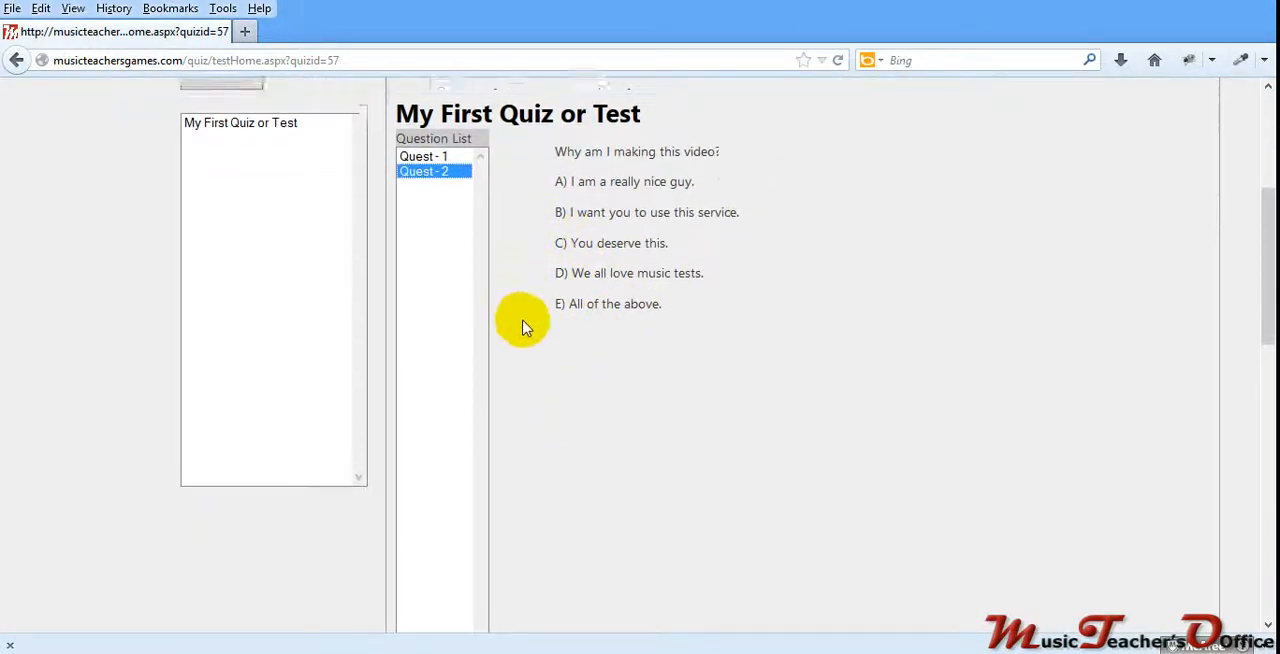
scroll(522, 327, "up", 3)
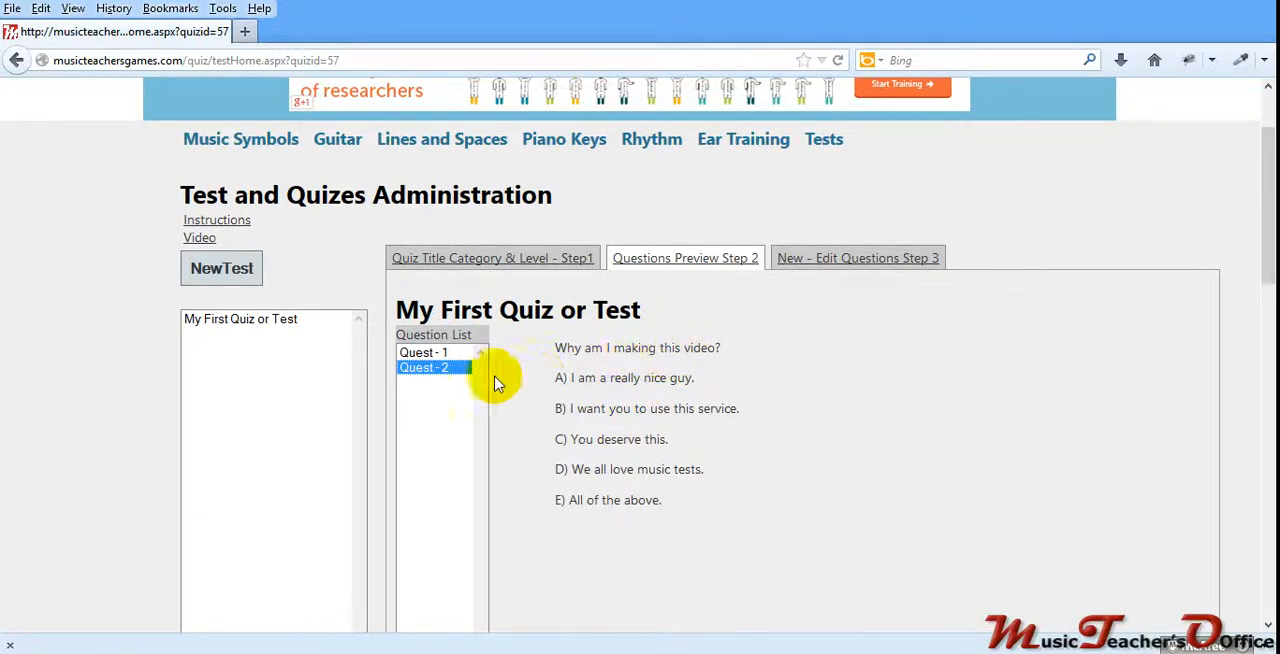
Step: Open Quest - 1 for editing and check its answer options for a correct-answer mark
left_click(425, 352)
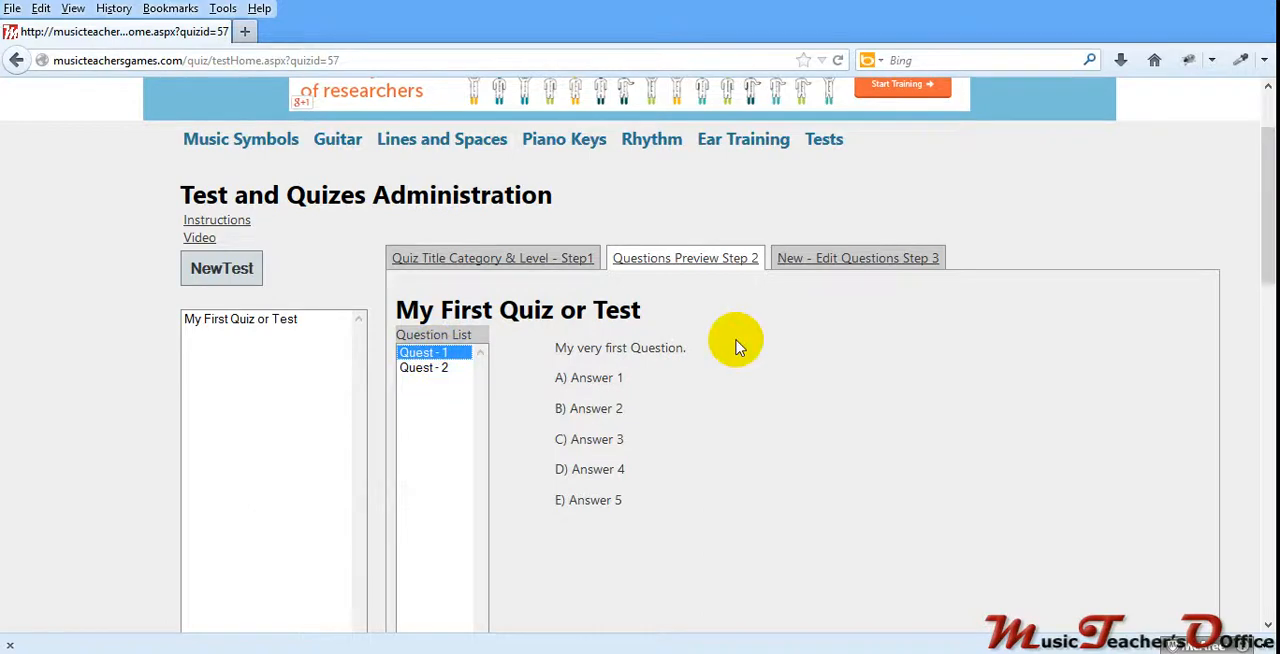
left_click(805, 262)
scroll(716, 376, "down", 2)
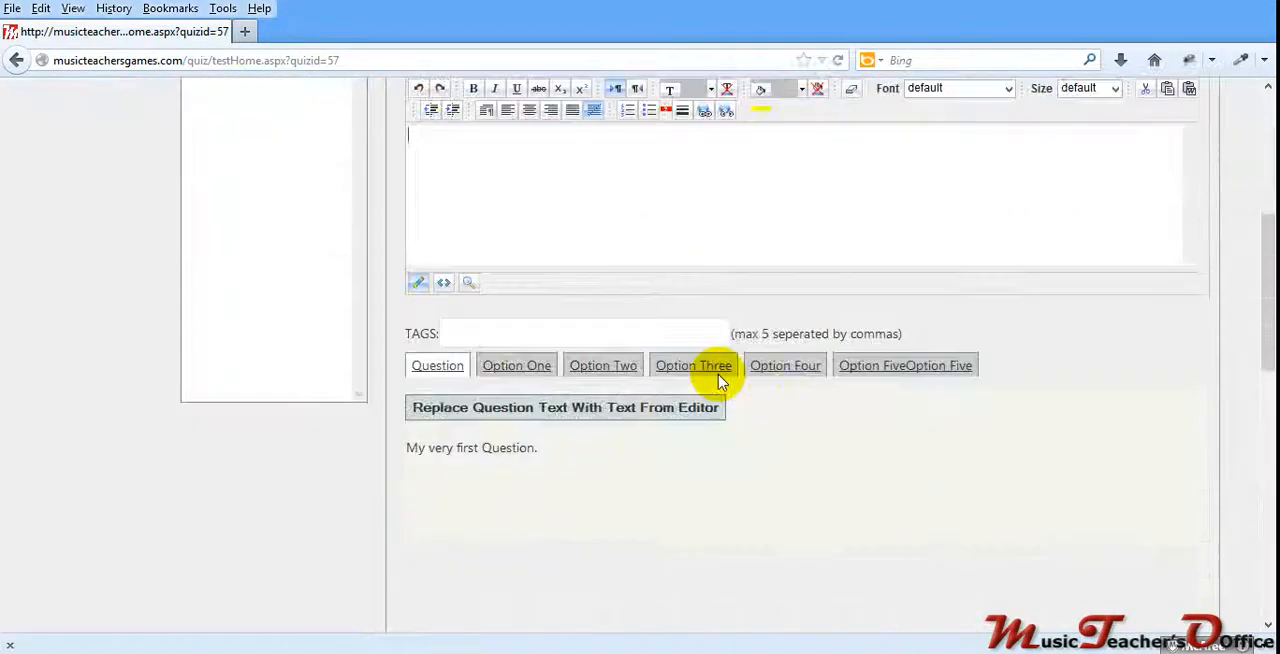
left_click(505, 330)
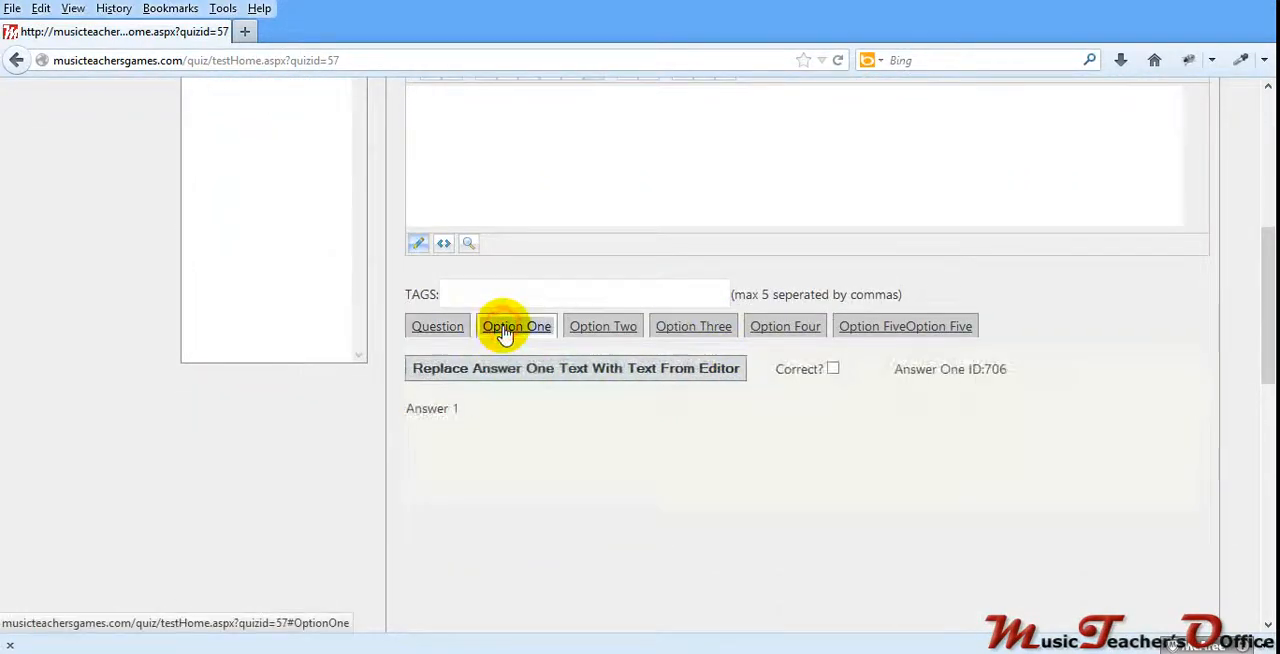
left_click(600, 327)
left_click(692, 326)
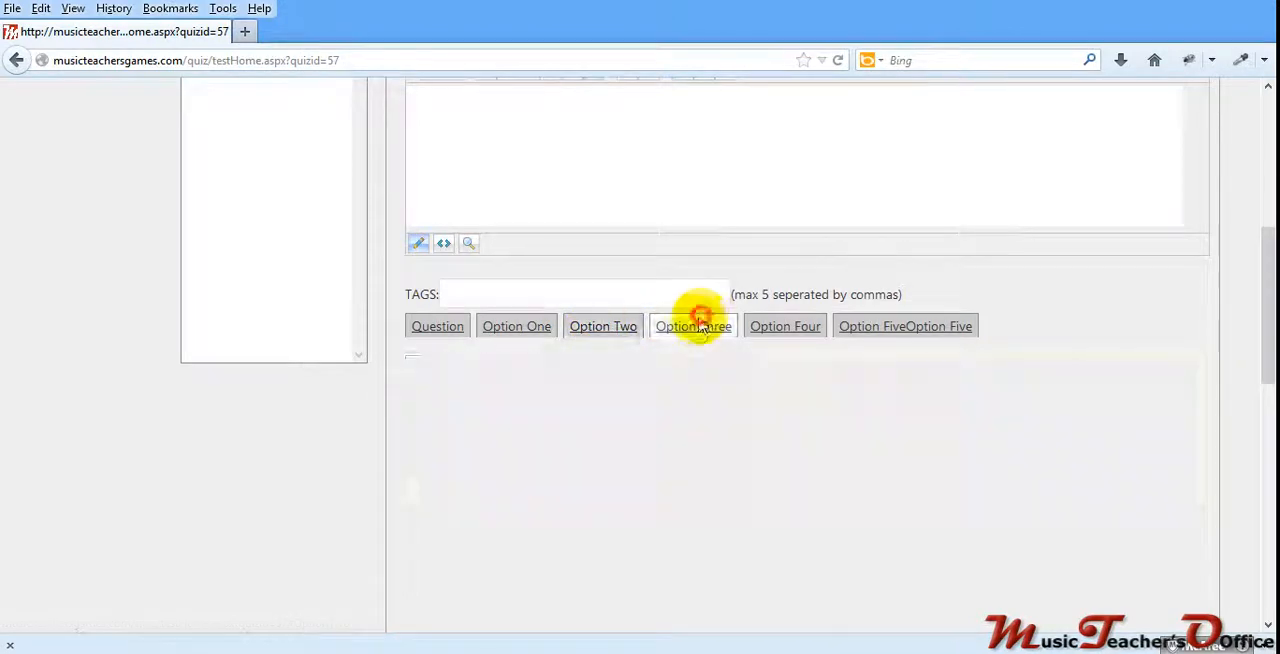
left_click(760, 327)
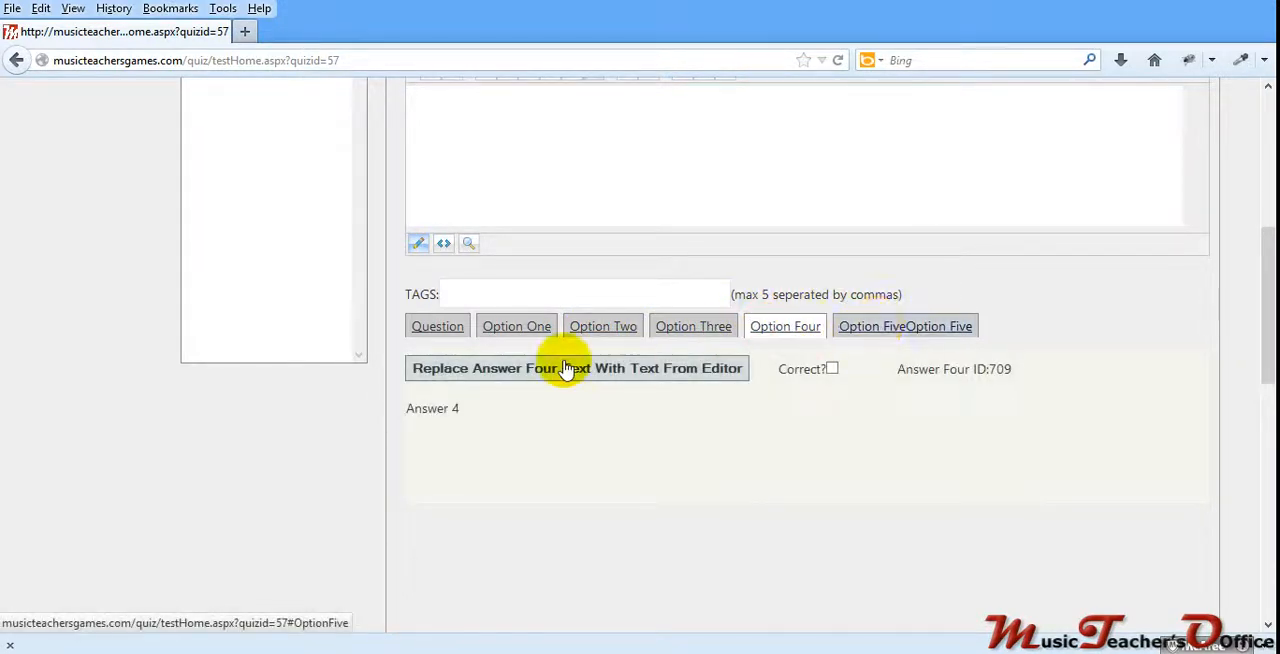
scroll(565, 368, "up", 3)
scroll(574, 363, "down", 1)
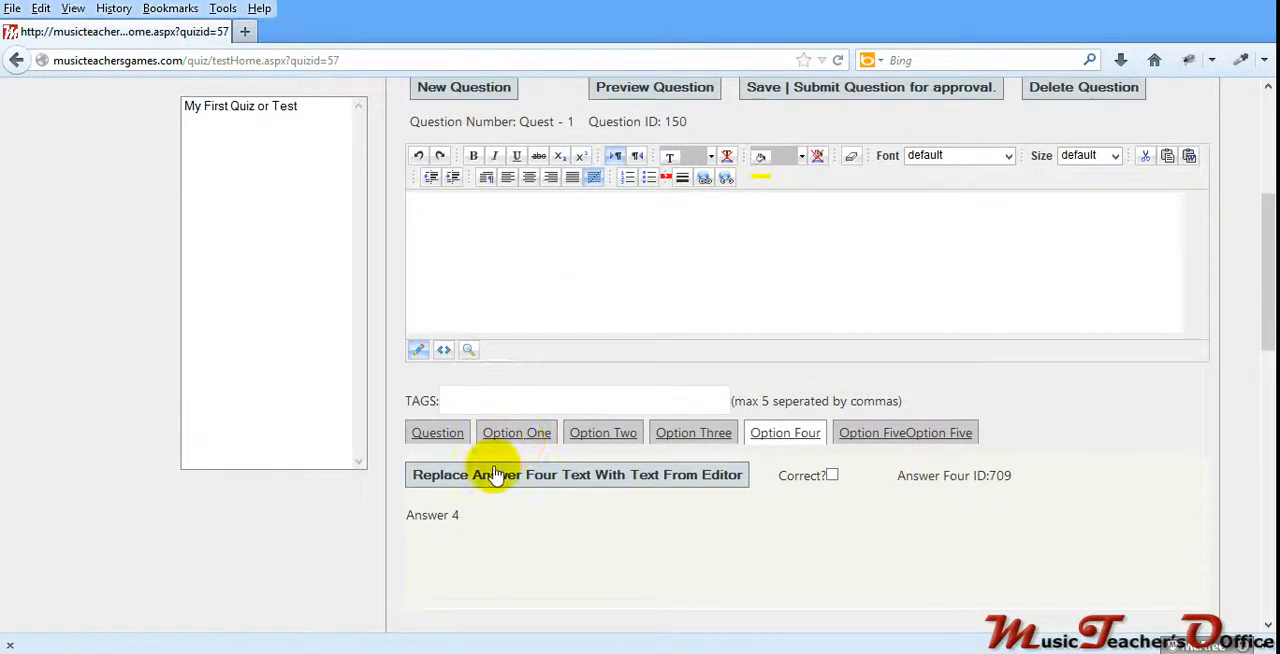
left_click(932, 433)
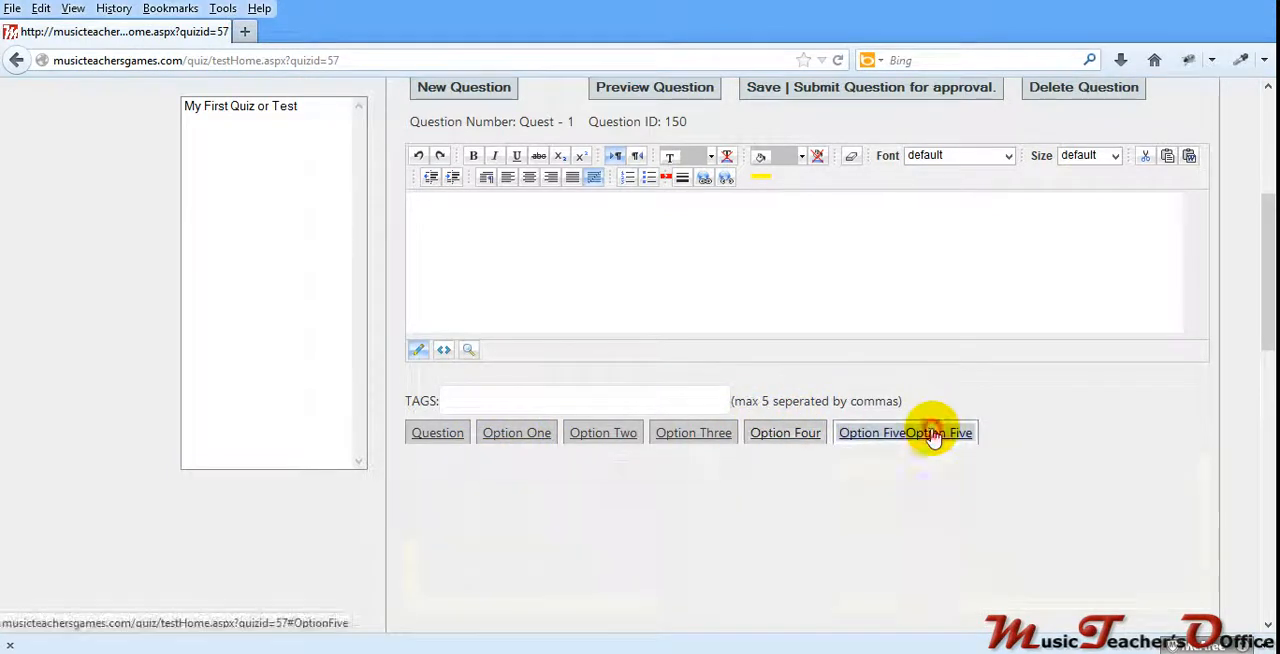
left_click(785, 432)
left_click(693, 432)
left_click(632, 438)
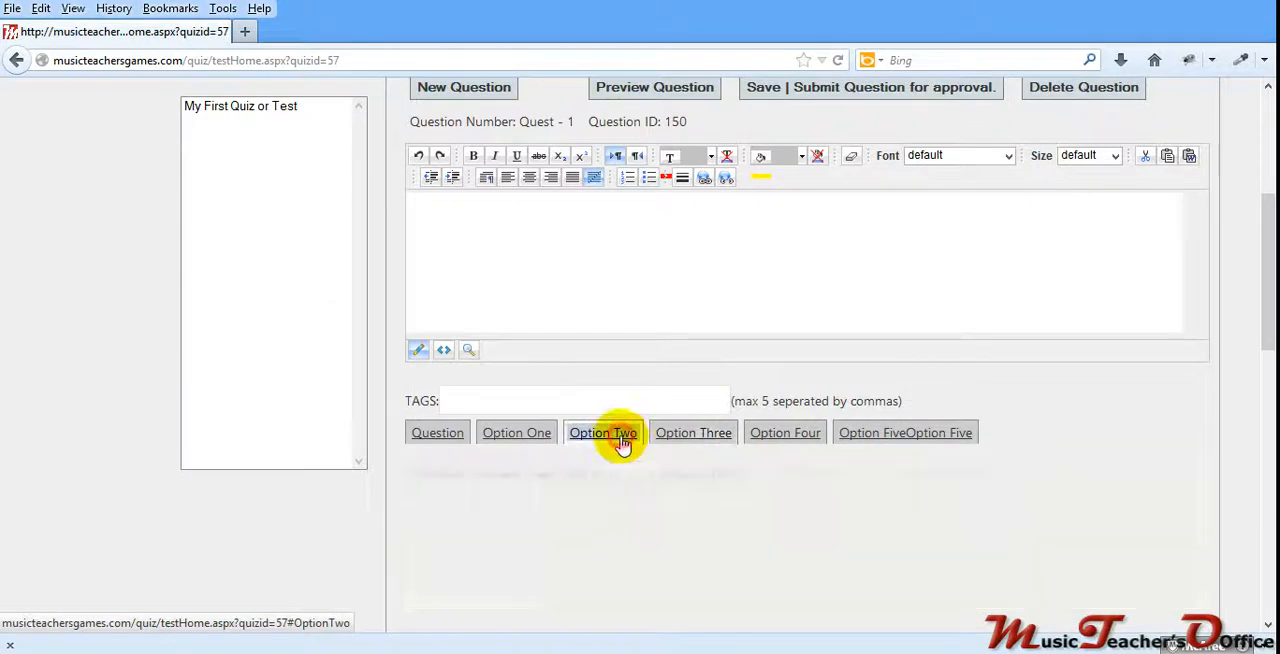
Step: Mark answer option five of Quest - 1 as the correct answer
left_click(870, 436)
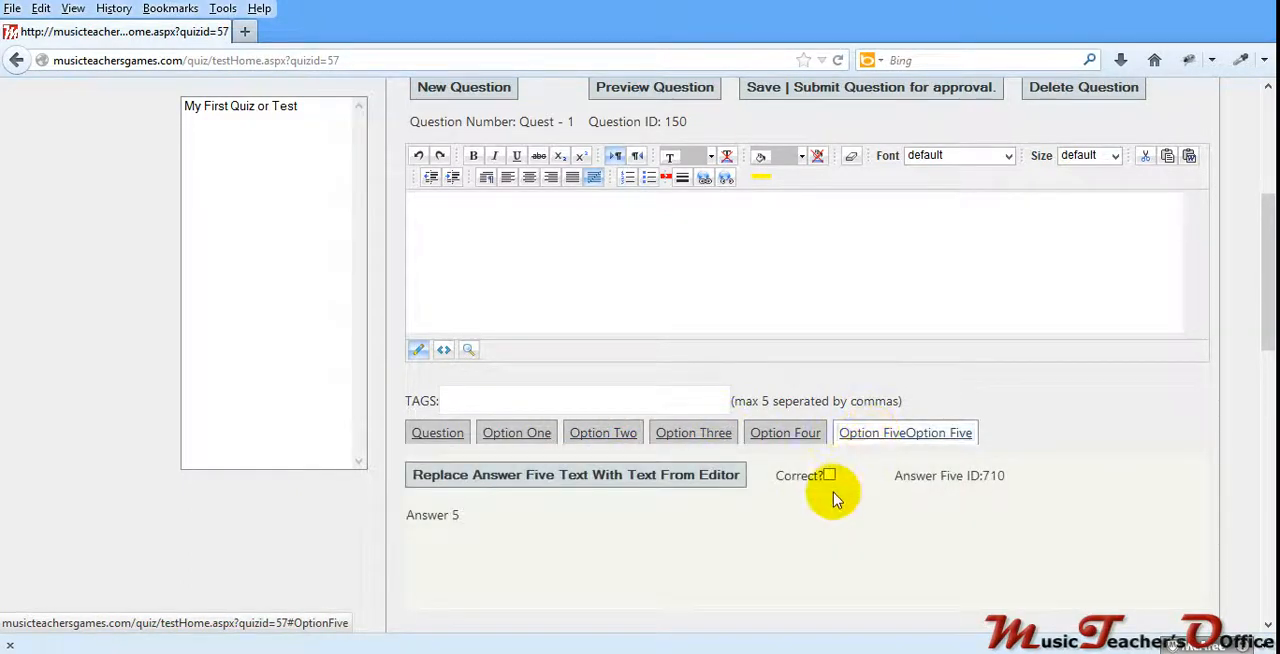
left_click(789, 432)
left_click(693, 438)
left_click(606, 434)
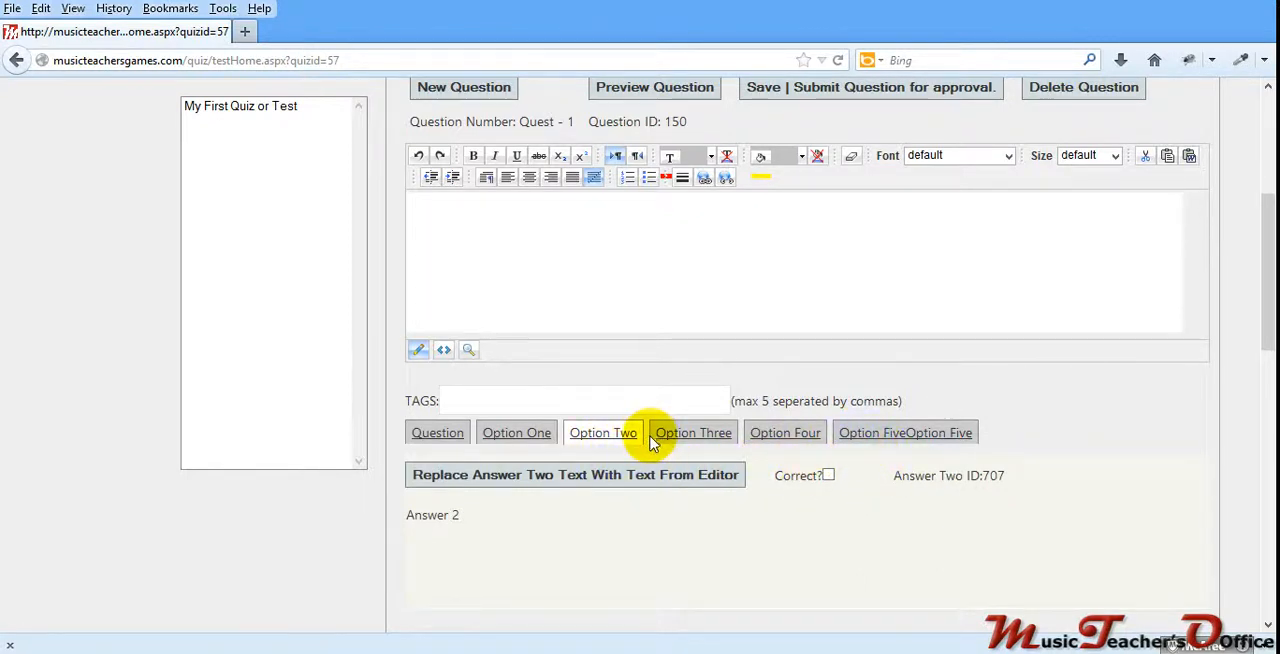
left_click(787, 440)
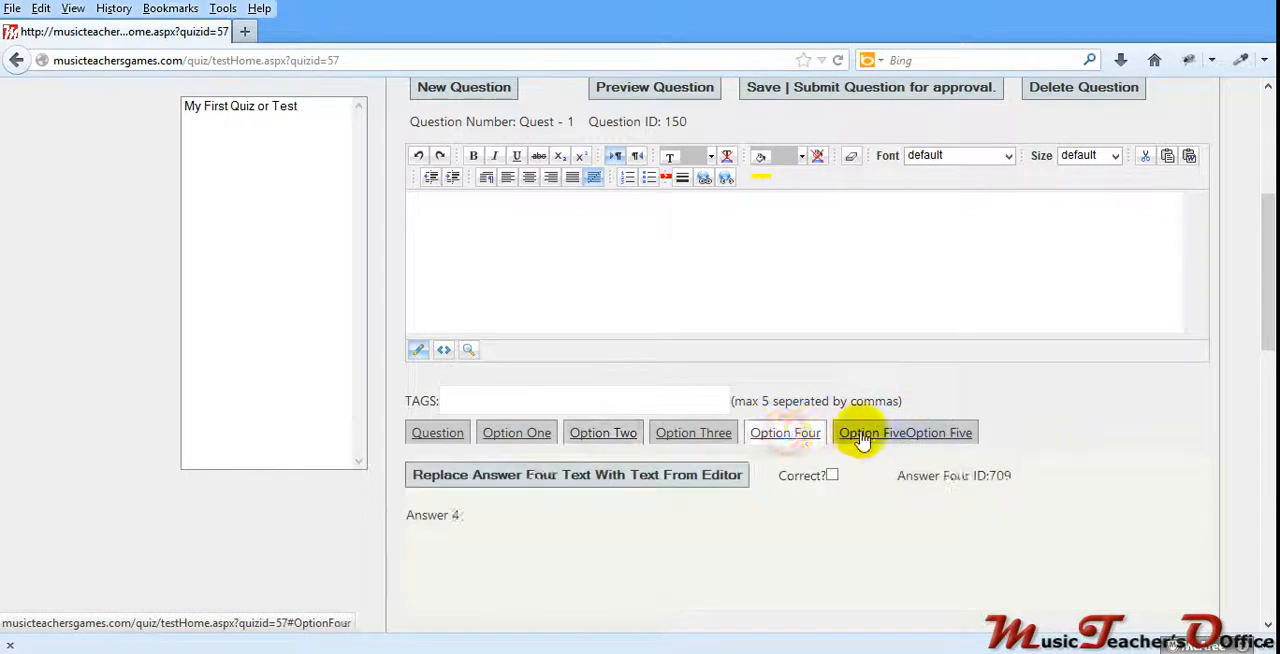
left_click(866, 433)
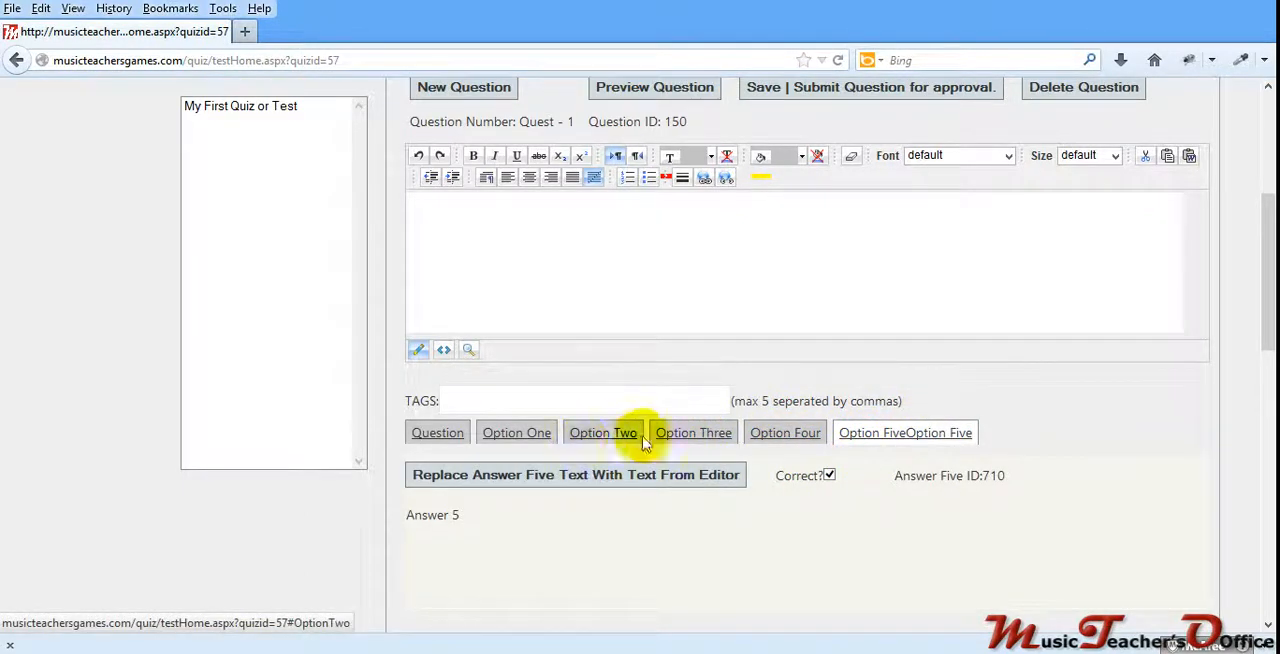
Step: Preview Quest - 1, close the preview, and save and submit the edited question for approval
scroll(703, 449, "up", 2)
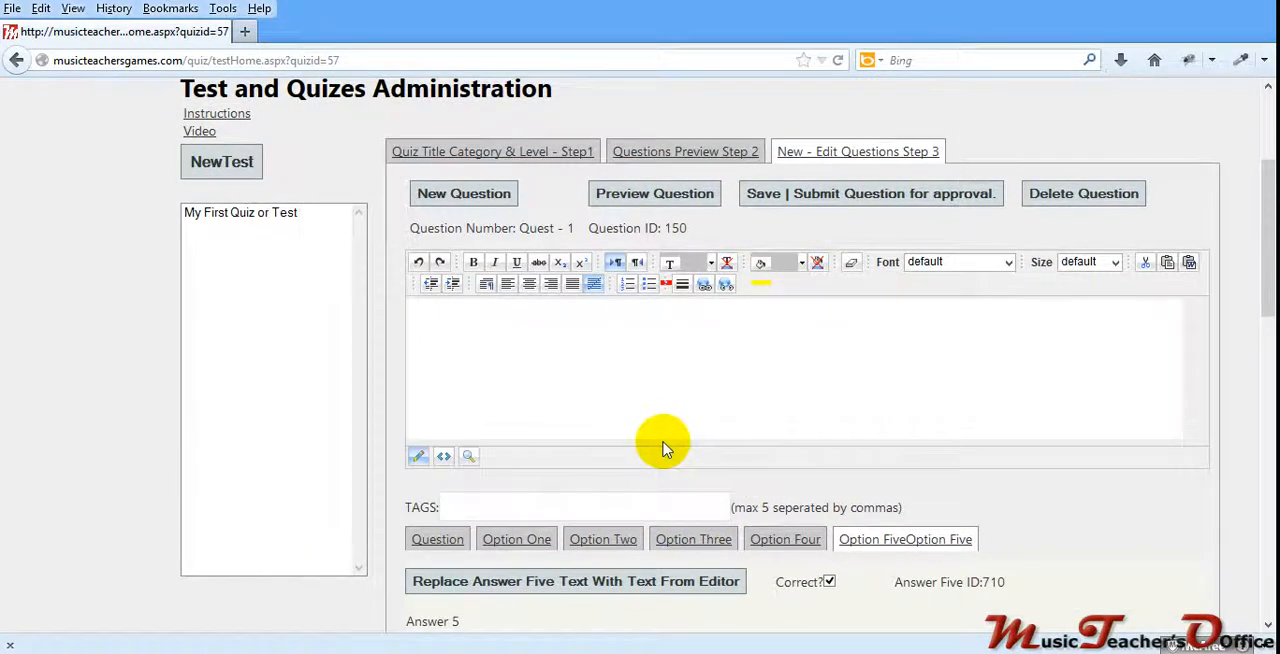
scroll(661, 447, "down", 4)
scroll(661, 447, "up", 4)
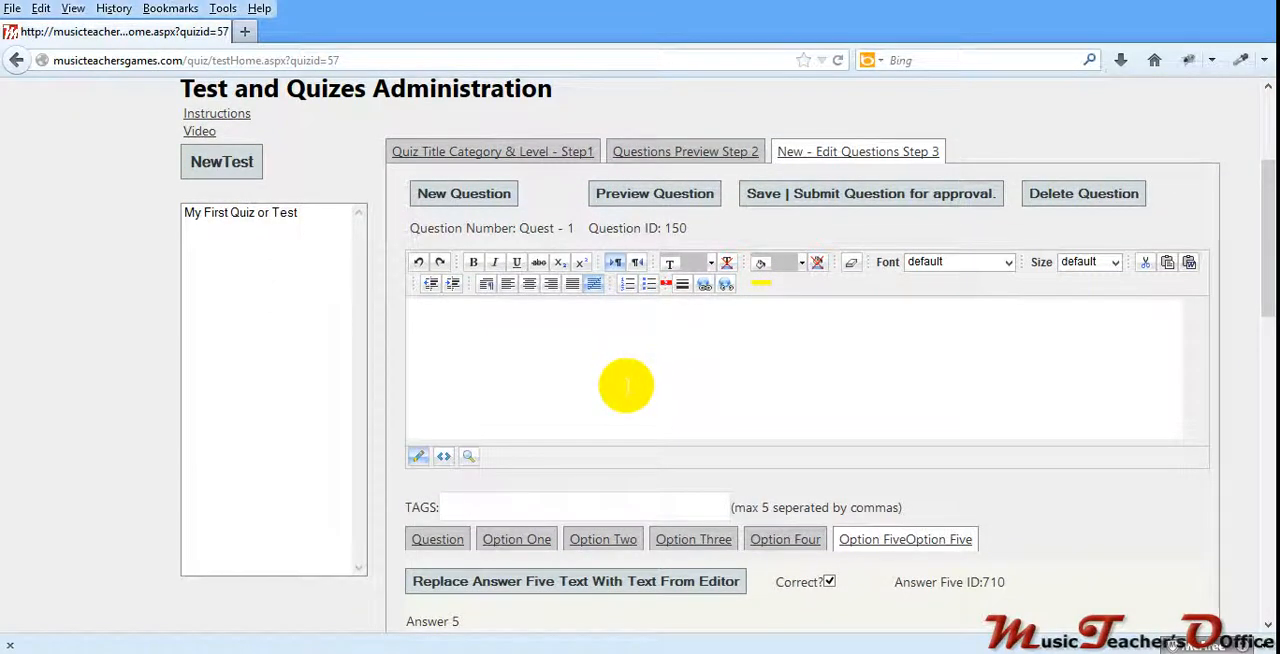
left_click(652, 194)
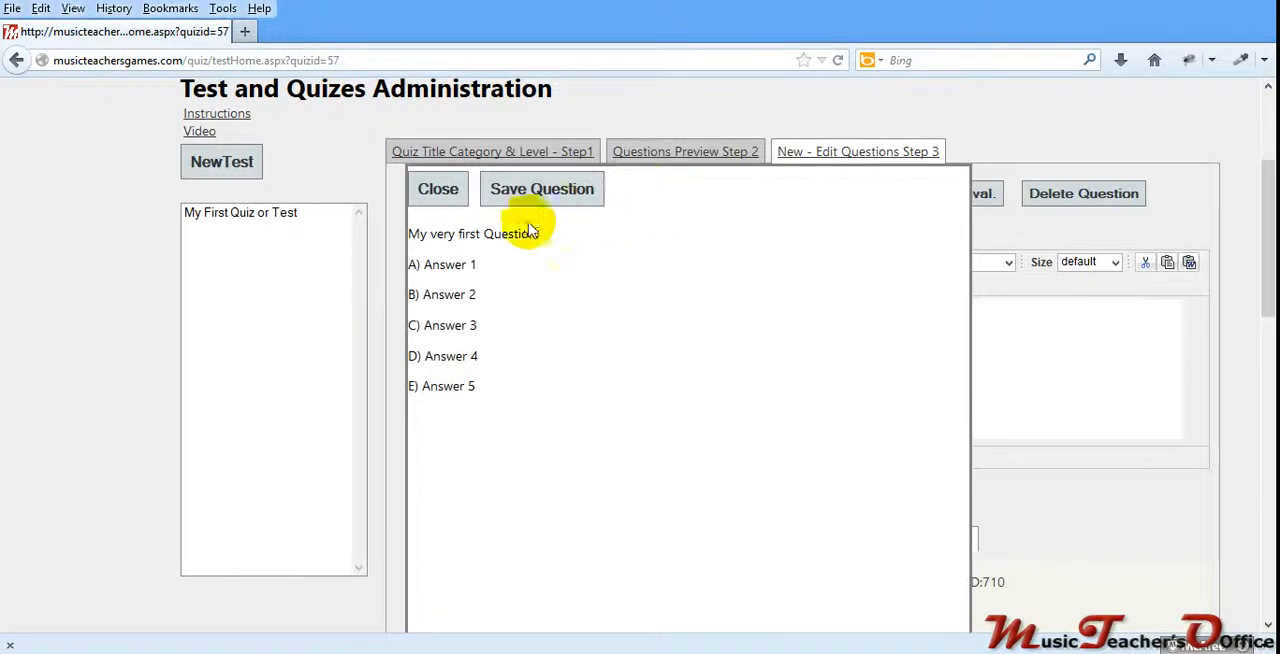
left_click(438, 190)
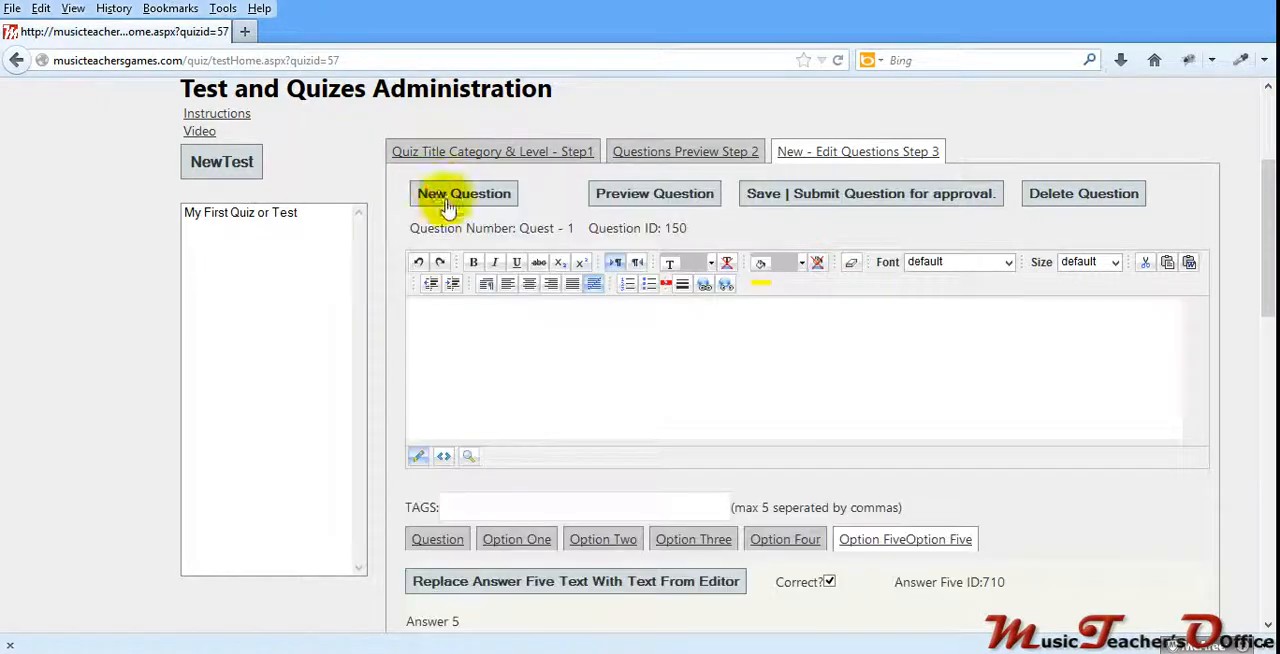
left_click(826, 195)
left_click(686, 320)
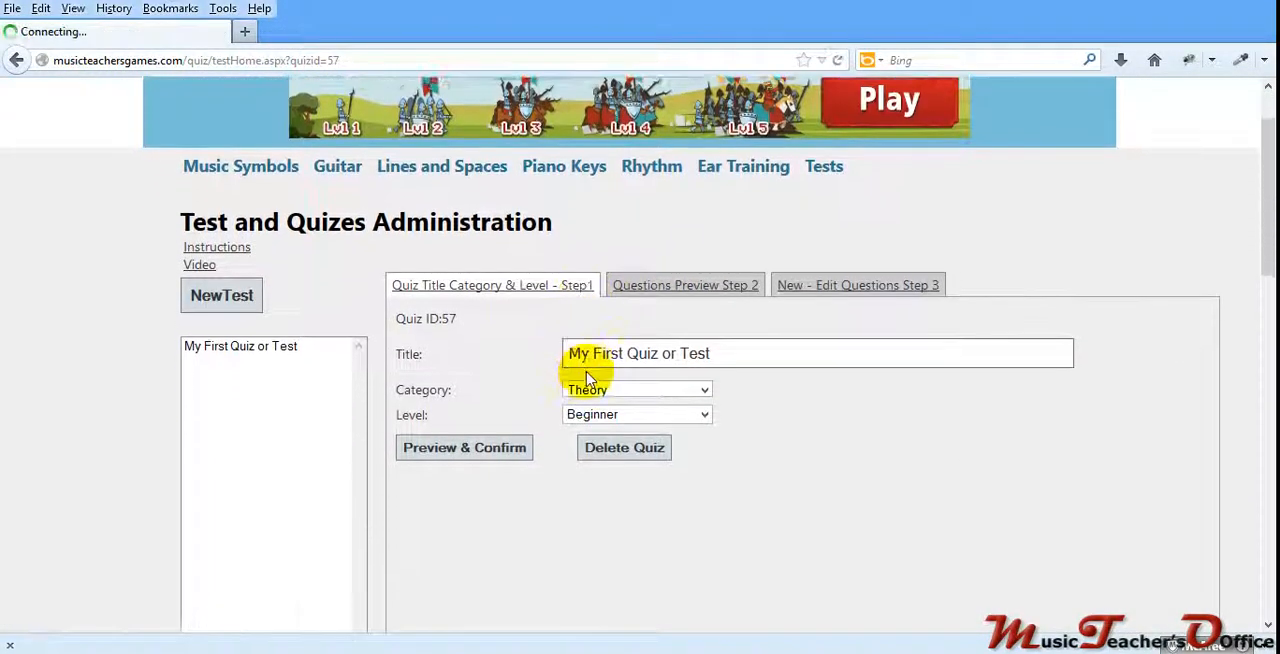
Step: Go to the site's public tests list and open "My First Quiz or Test" to take it
scroll(587, 379, "down", 1)
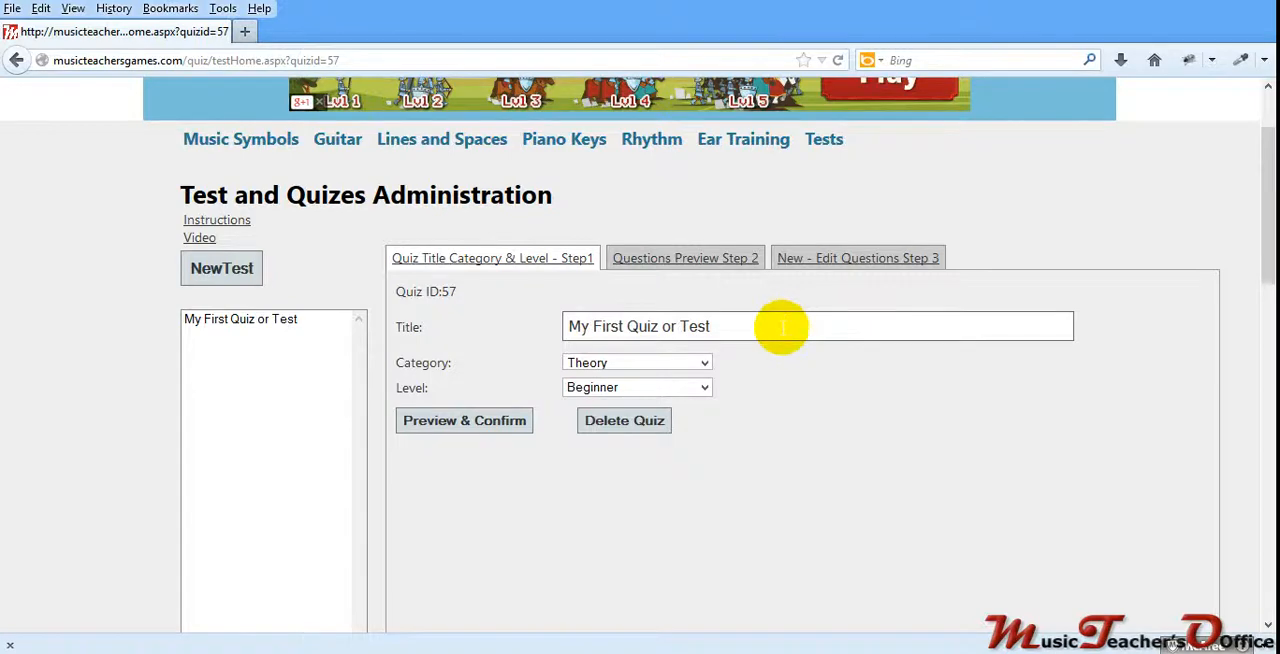
scroll(781, 327, "up", 2)
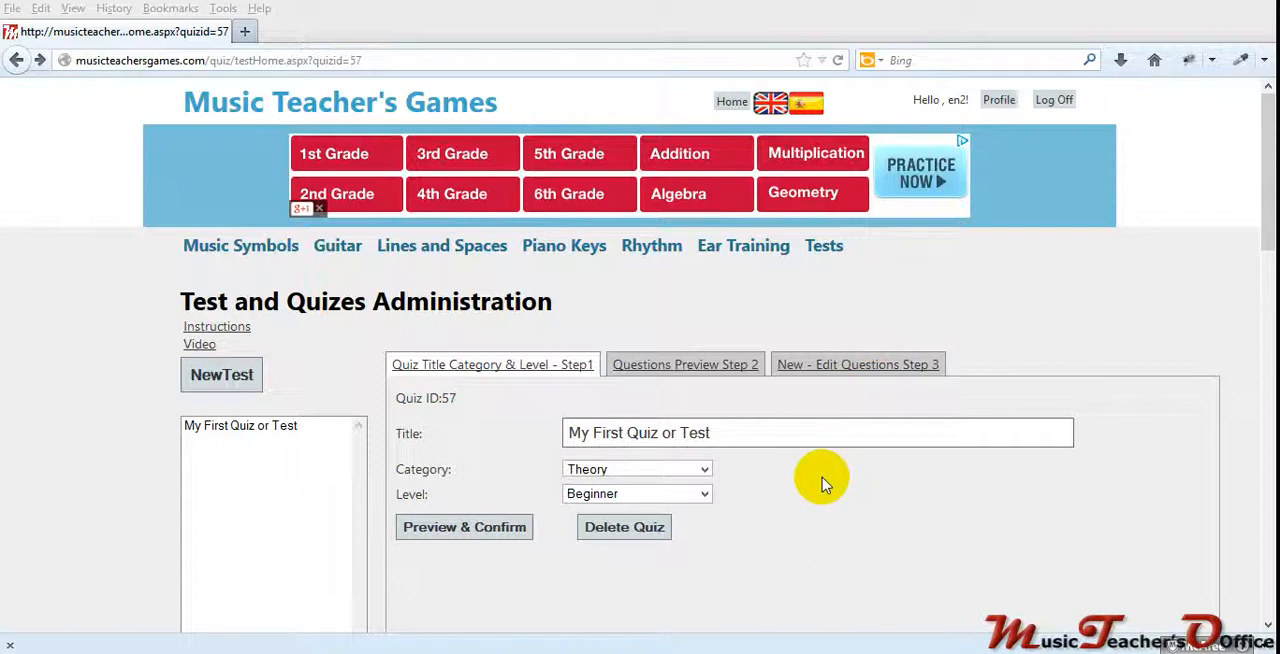
left_click(825, 248)
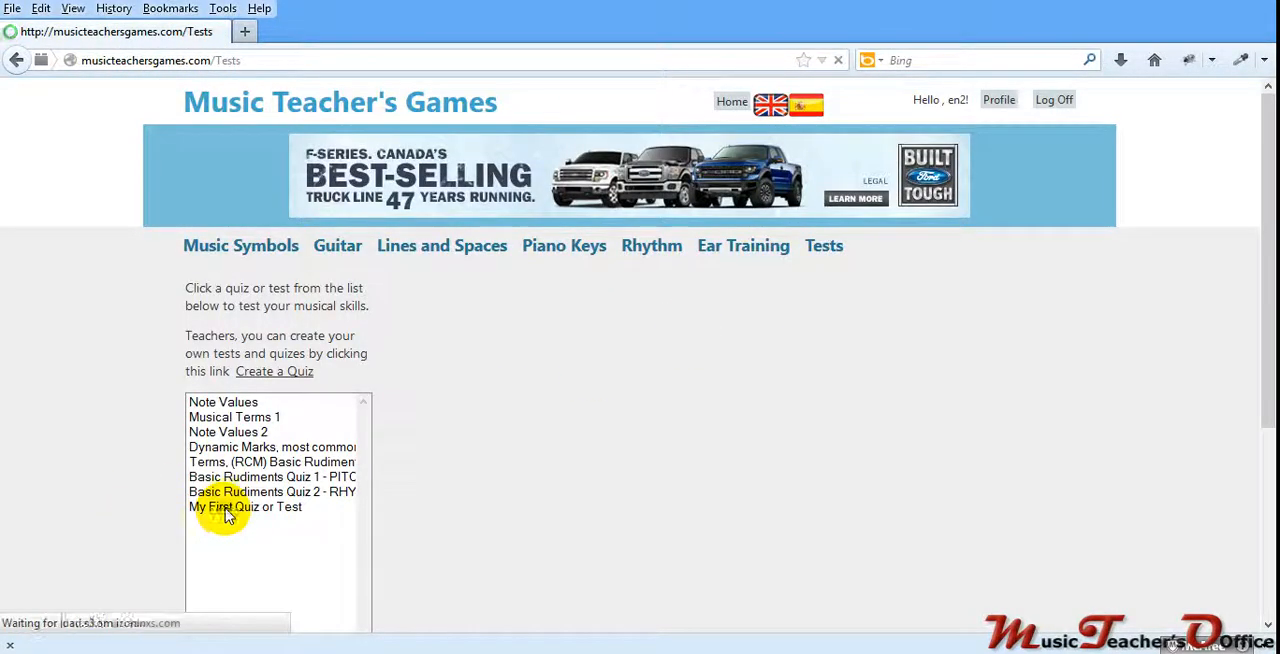
left_click(226, 508)
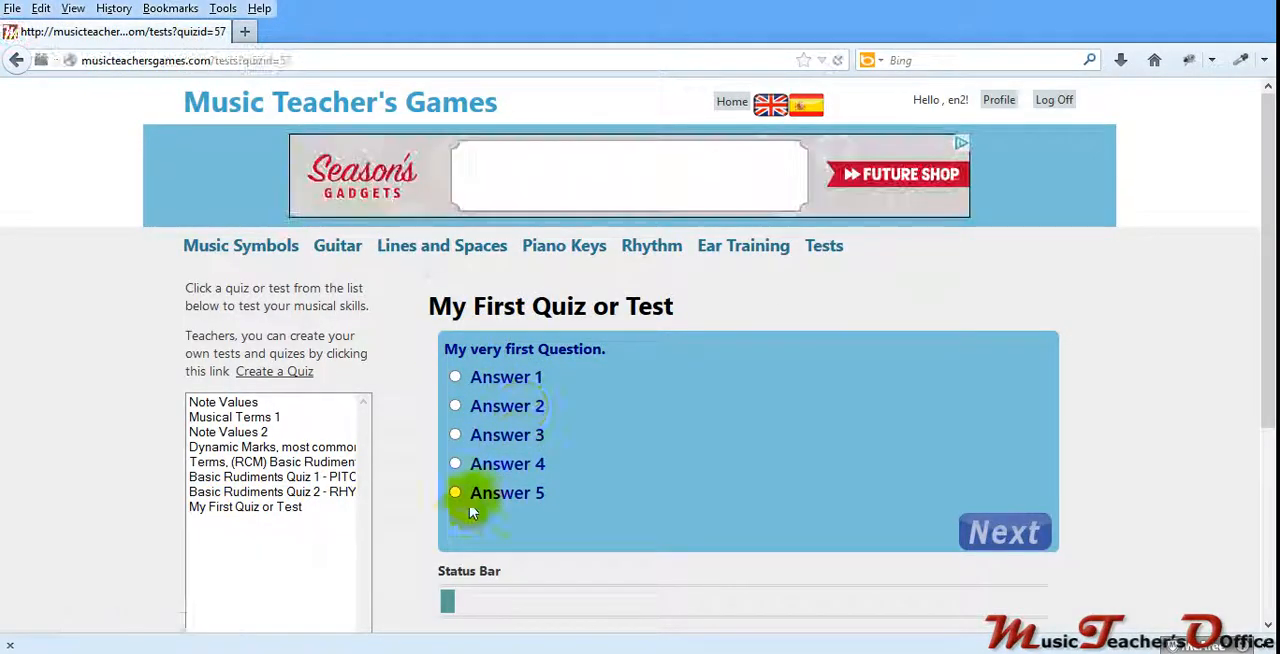
scroll(540, 480, "down", 2)
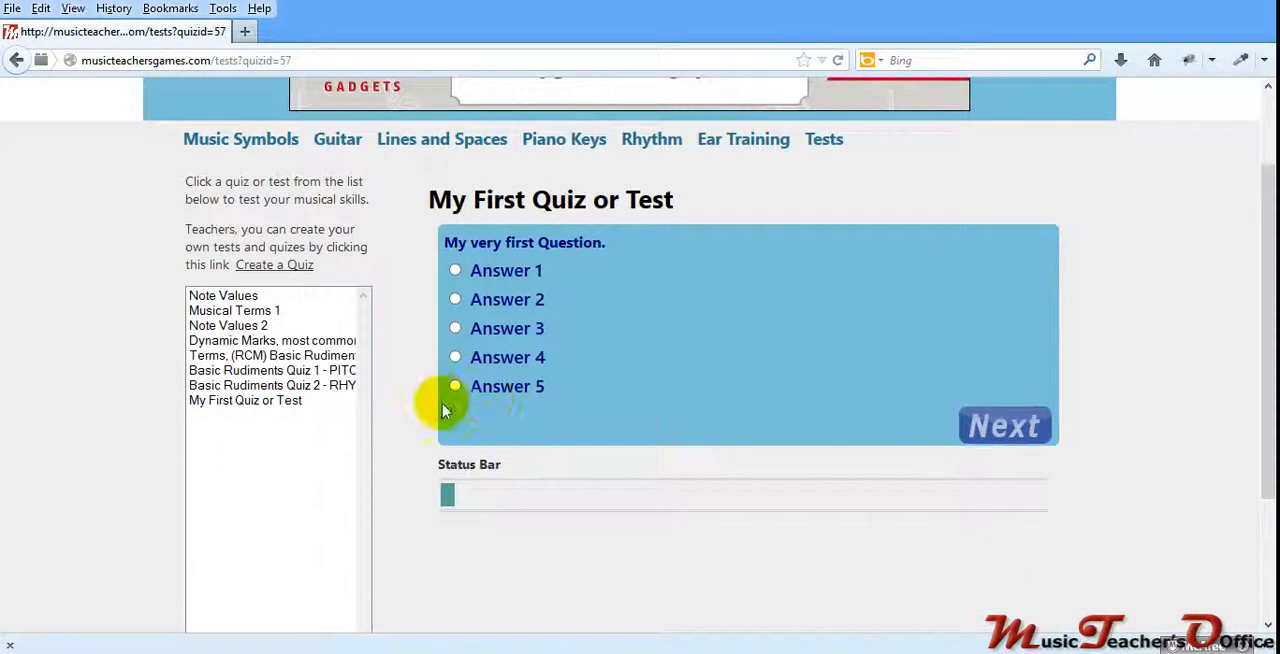
Step: Answer the first question with "Answer 5" and the second with "All of the above.", and finish the quiz
left_click(456, 388)
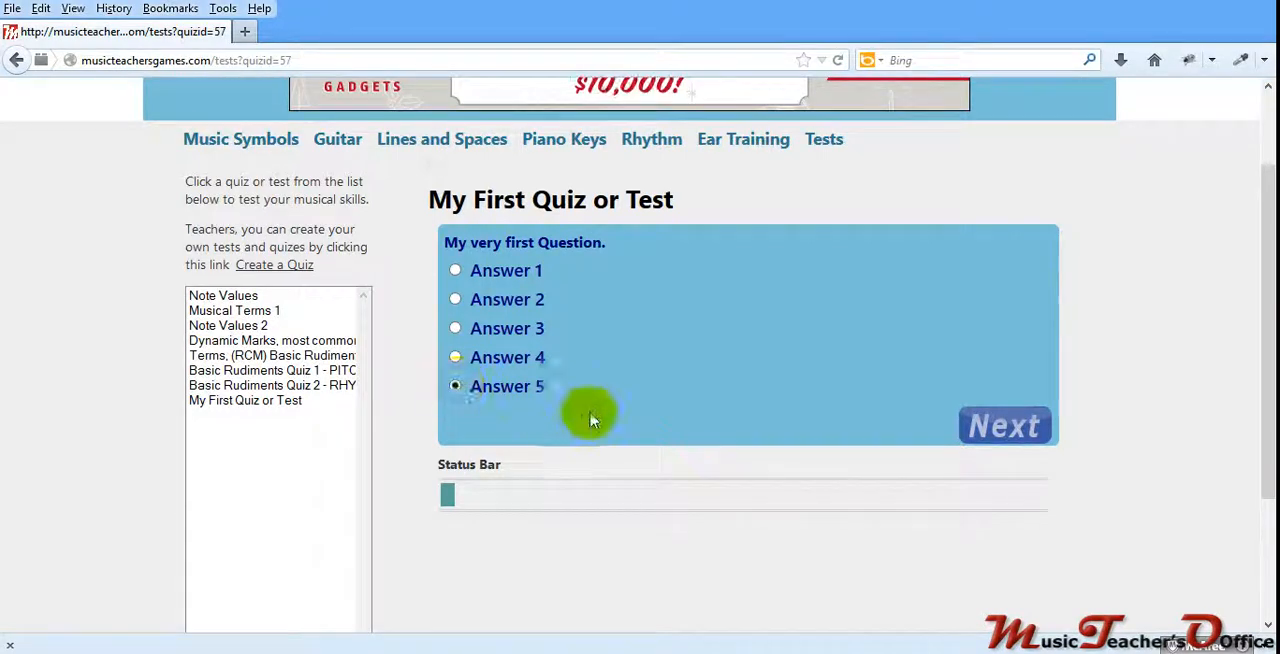
left_click(1010, 423)
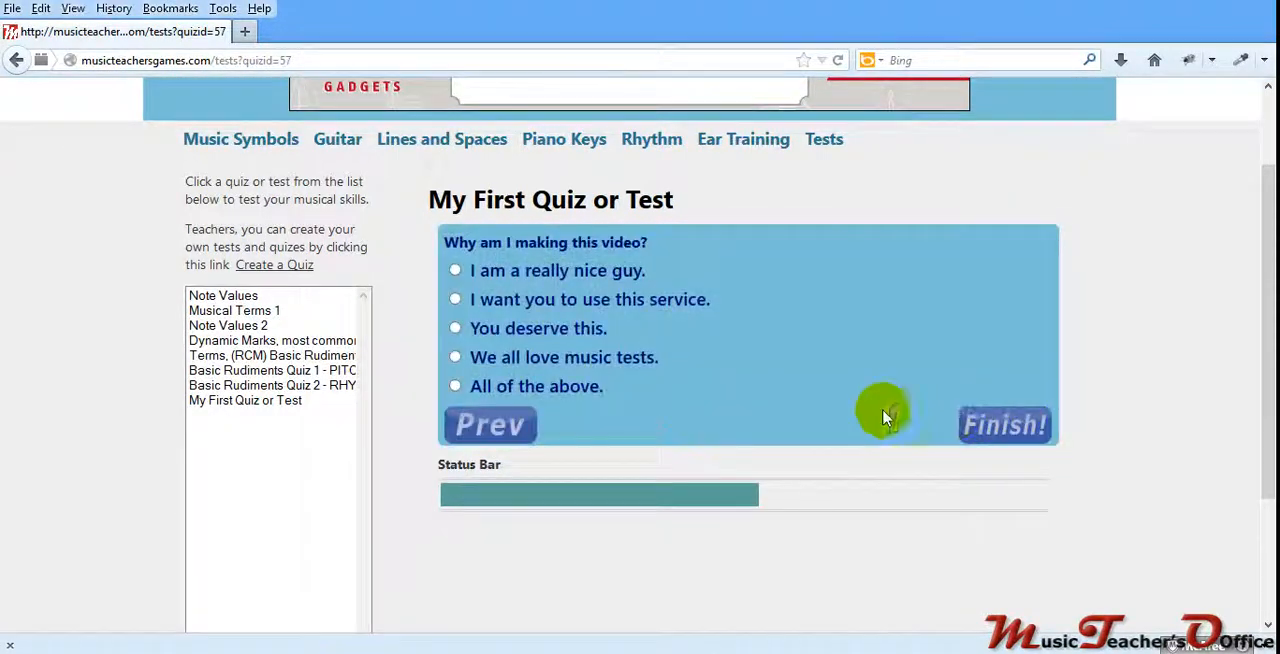
left_click(455, 386)
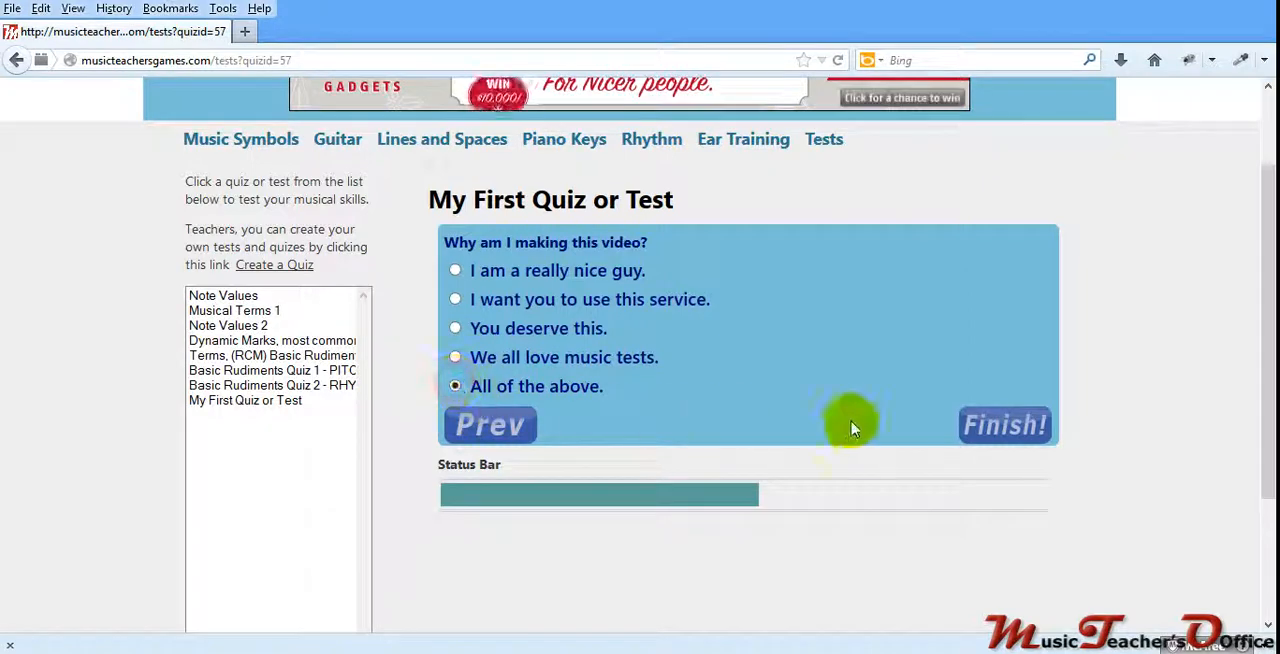
left_click(980, 424)
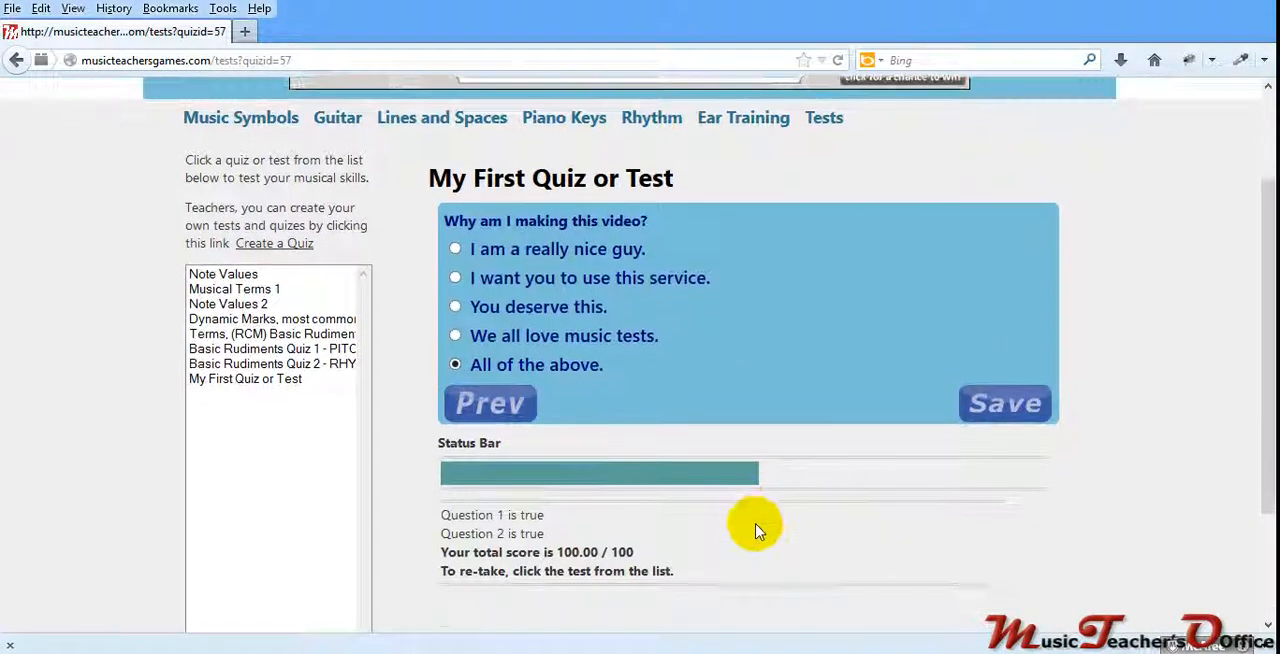
Step: Review the quiz results below the status bar, then save the quiz score and dismiss the confirmation message
scroll(757, 523, "down", 3)
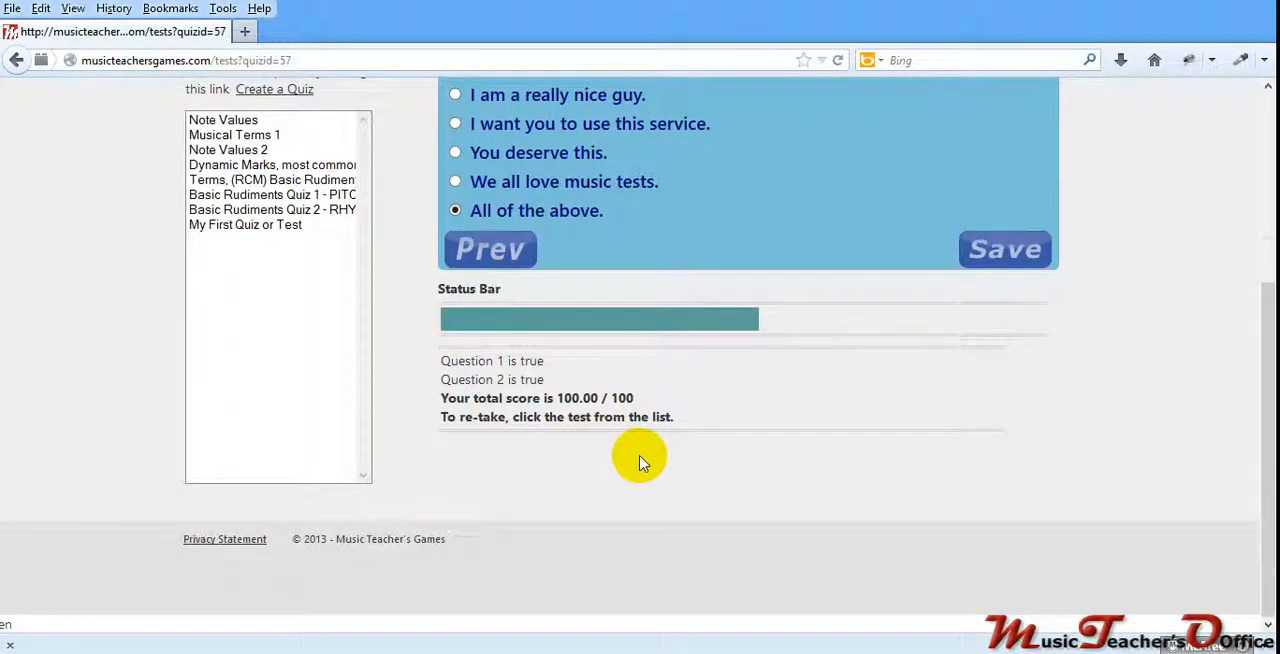
scroll(643, 463, "up", 4)
scroll(546, 600, "down", 4)
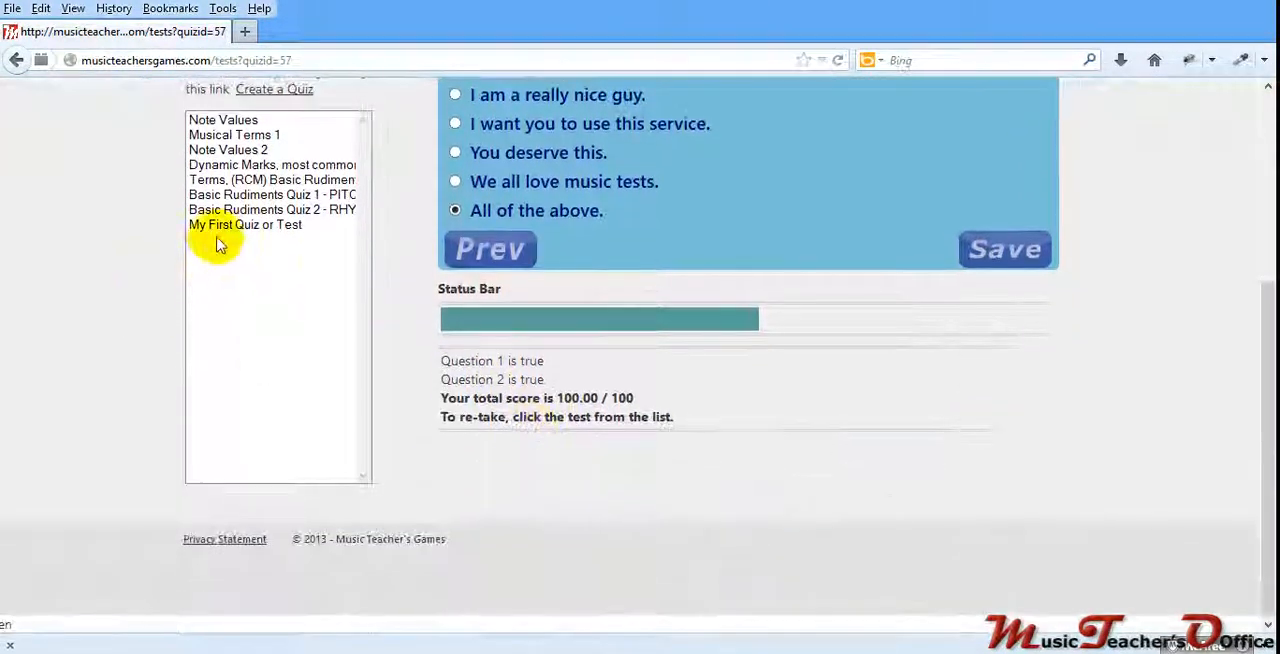
scroll(423, 380, "up", 4)
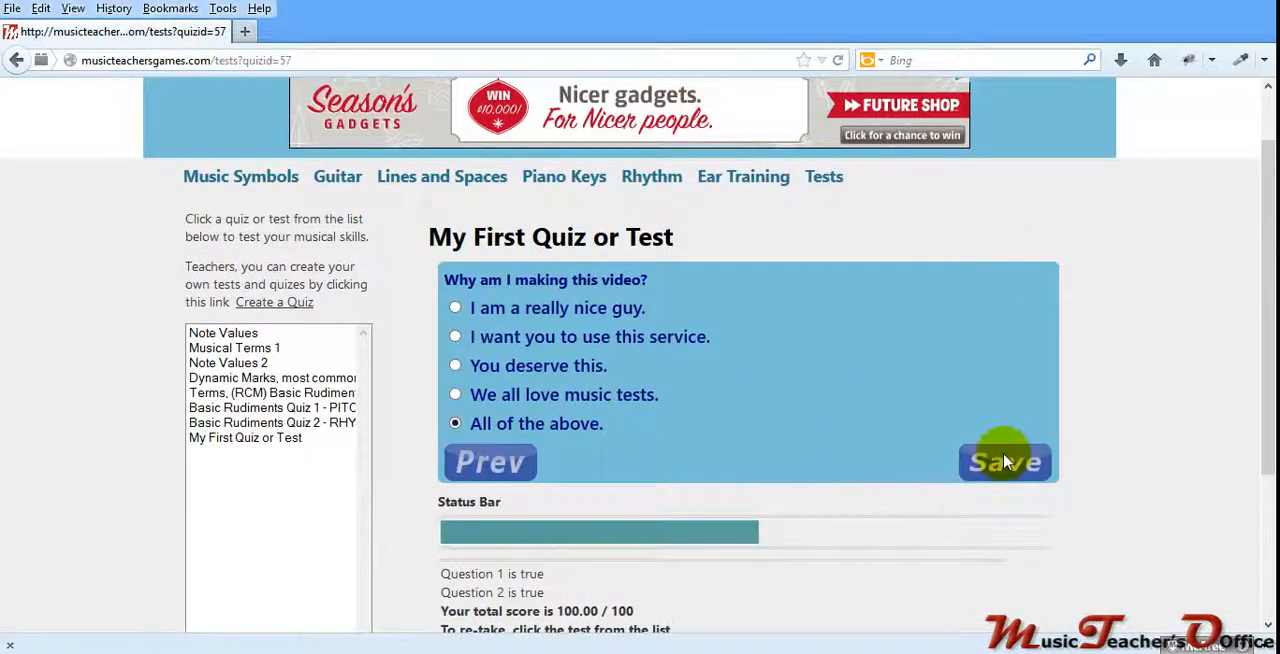
left_click(1005, 464)
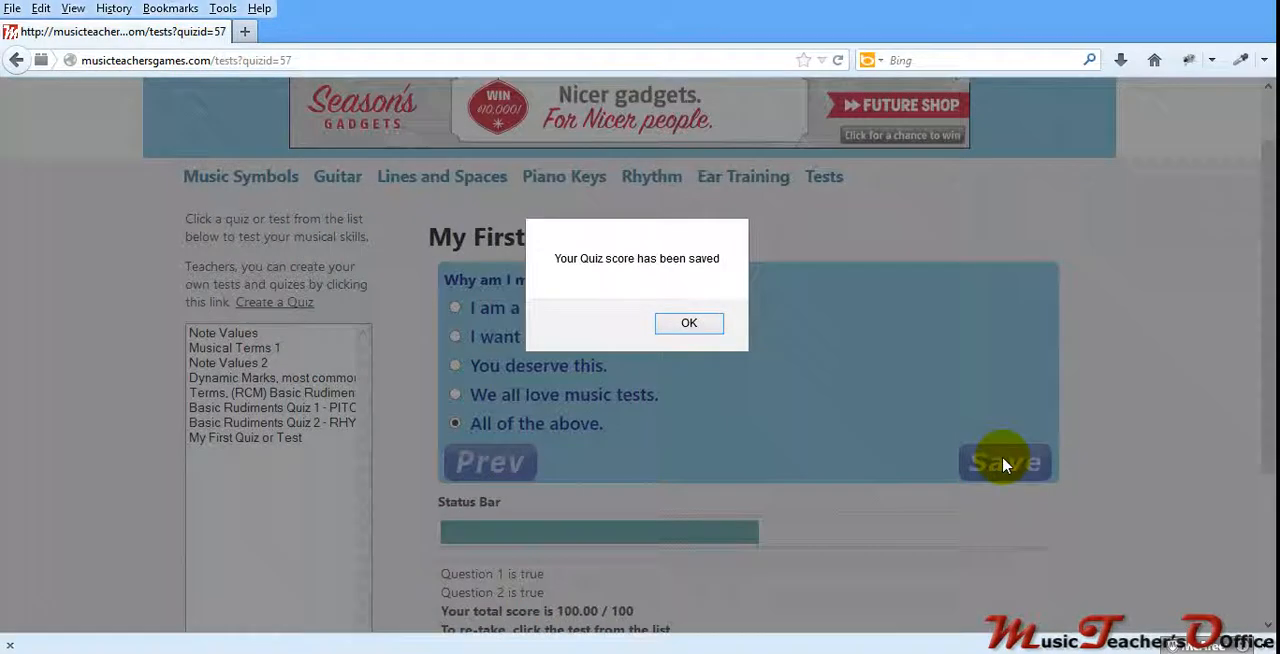
left_click(700, 328)
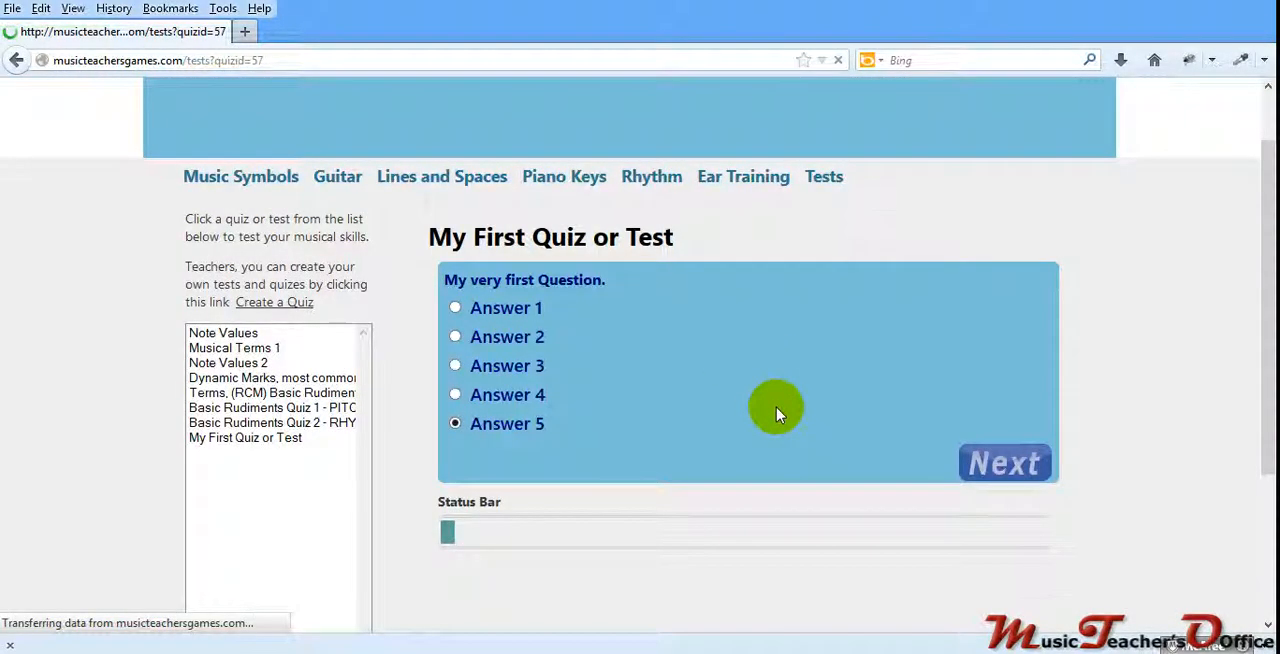
Step: Open the account's profile page and examine the recorded score for "My First Quiz or Test" under Your Quiz Scores
left_click(996, 102)
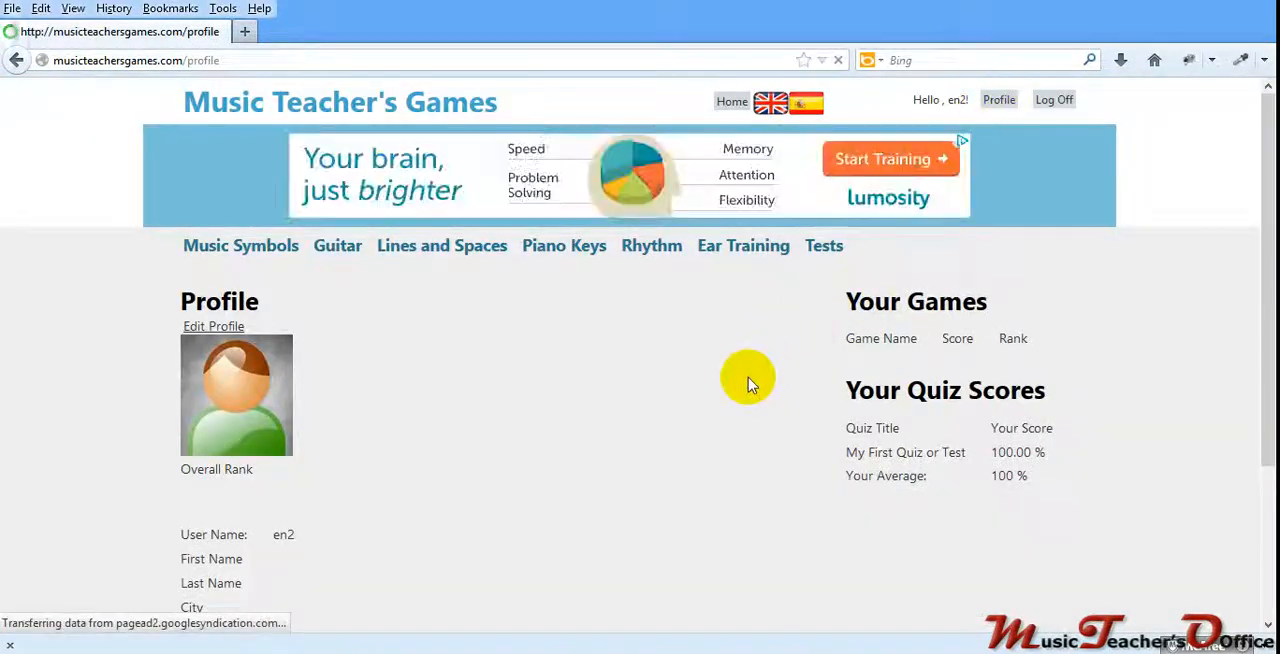
scroll(750, 380, "down", 2)
scroll(755, 384, "down", 2)
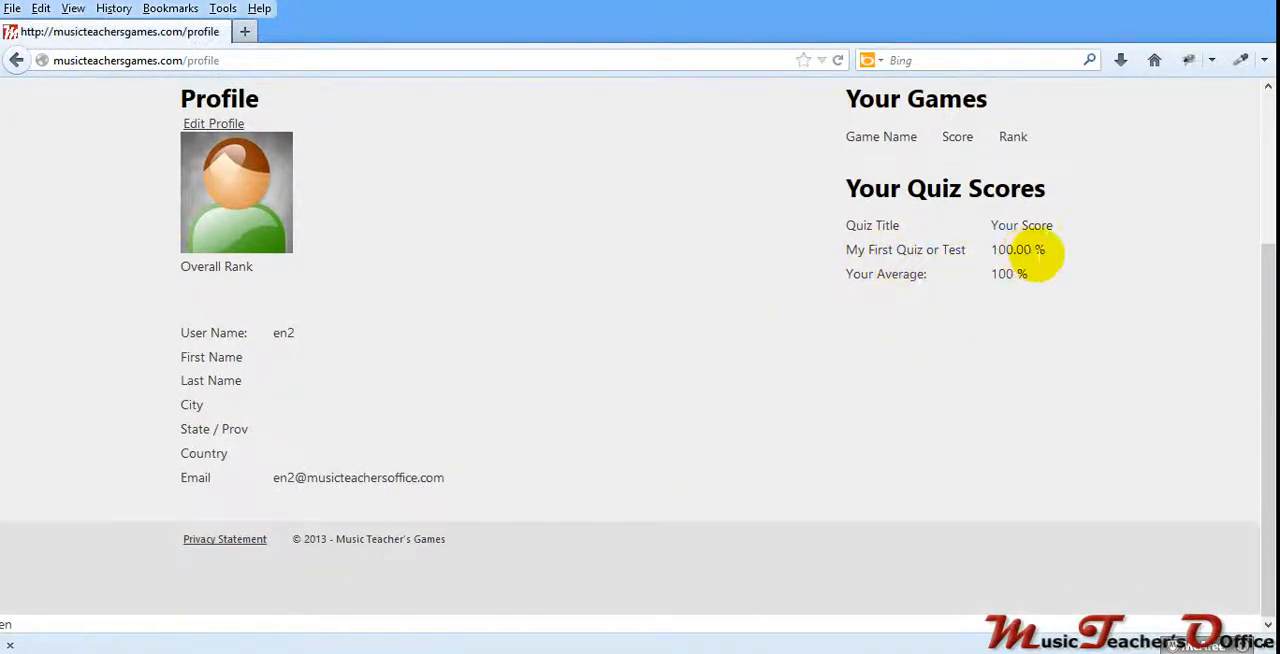
scroll(912, 340, "up", 4)
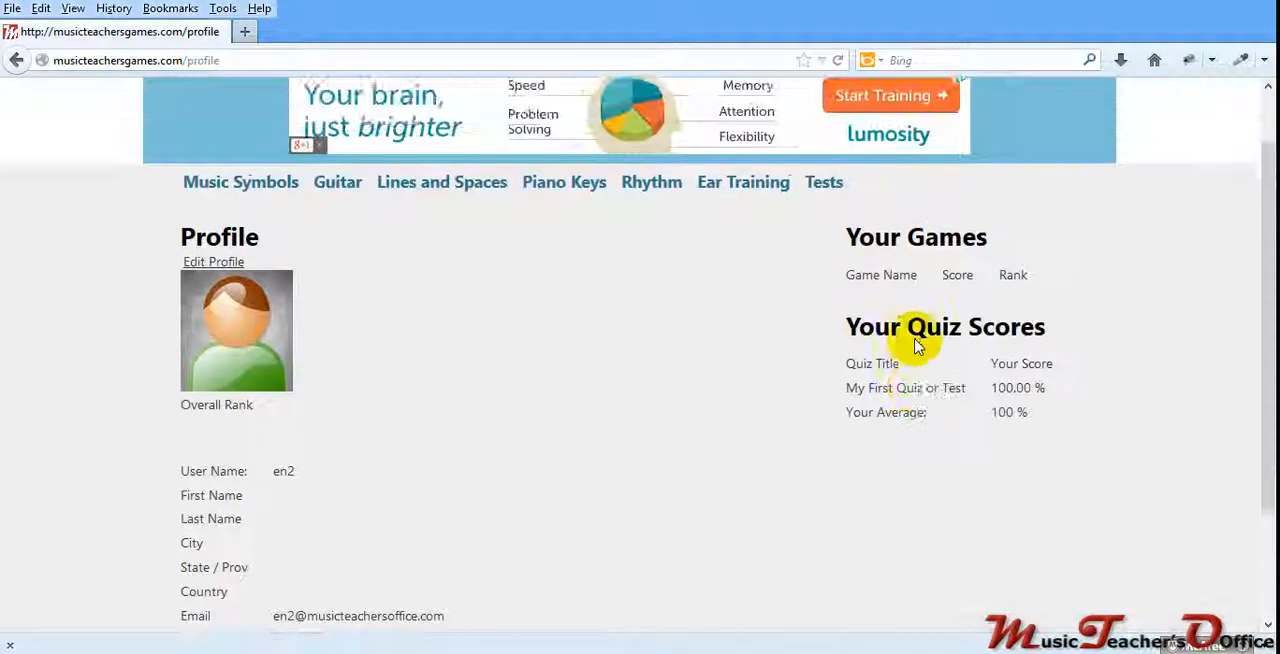